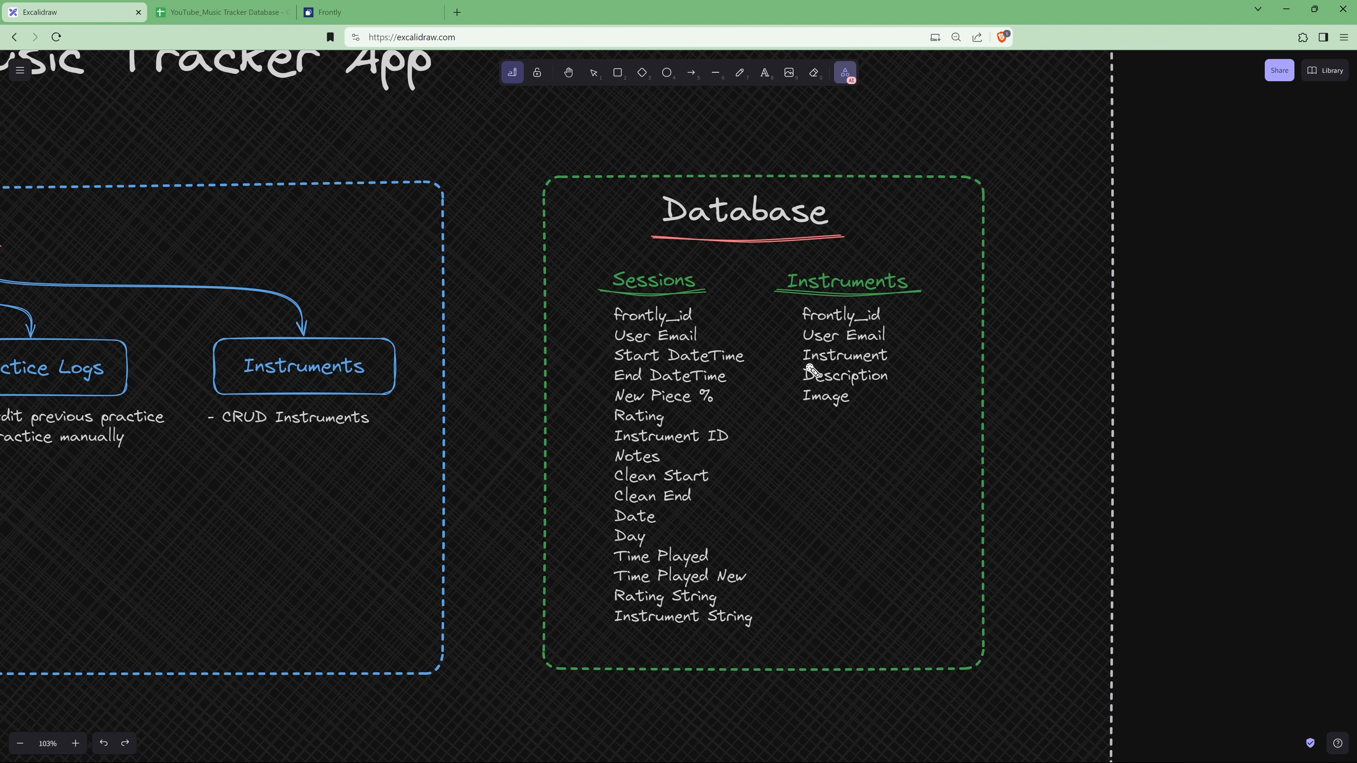
Examine the fields planned for the Sessions and Instruments tables in the Database section, and the whole app diagram.
mouse_move(784, 351)
mouse_down()
mouse_move(799, 392)
mouse_move(795, 370)
mouse_move(919, 393)
mouse_move(870, 381)
mouse_move(836, 394)
mouse_up()
drag(804, 322, 805, 343)
mouse_move(808, 321)
mouse_down()
mouse_move(798, 329)
mouse_move(811, 346)
mouse_up()
drag(625, 328, 604, 380)
drag(601, 407, 615, 395)
drag(590, 410, 607, 433)
drag(601, 462, 745, 464)
mouse_move(626, 472)
mouse_down()
mouse_move(600, 618)
mouse_move(635, 637)
mouse_move(647, 588)
mouse_up()
key(shift+1)
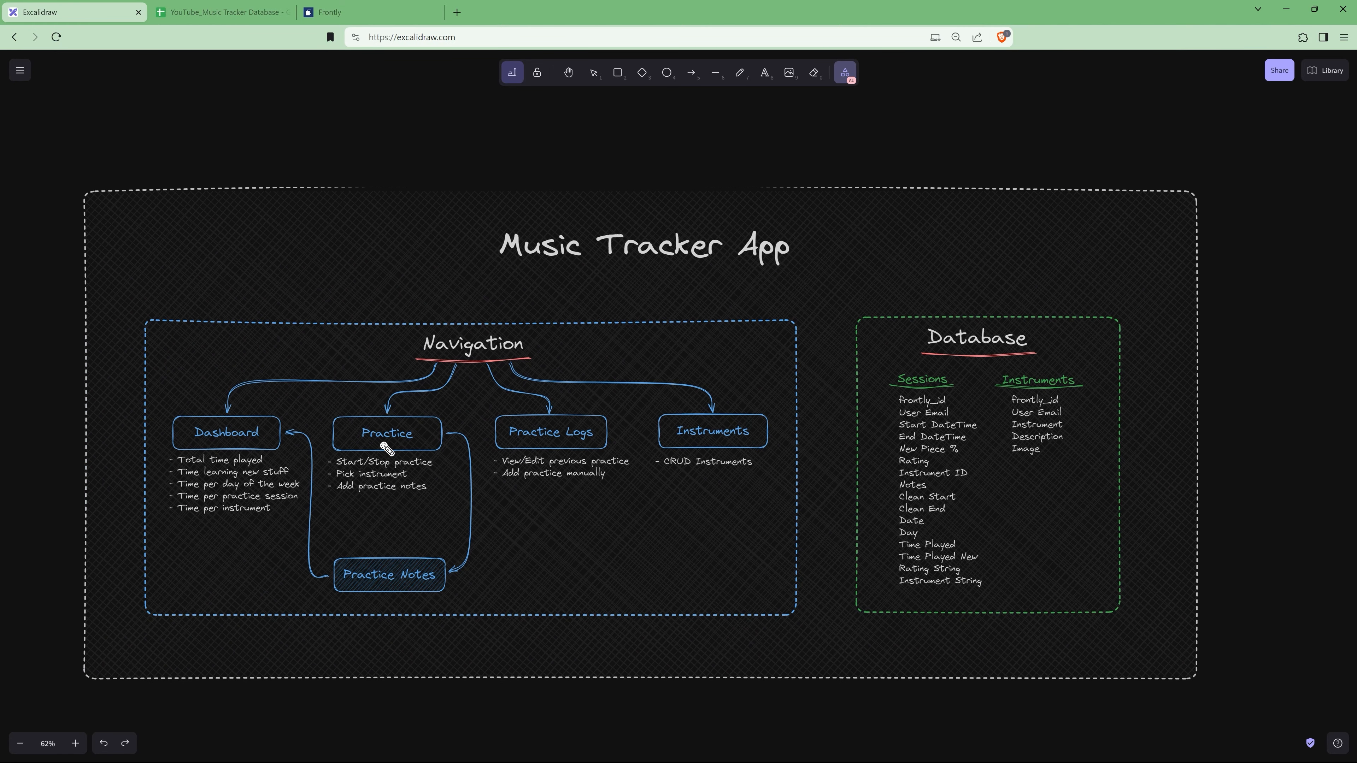
Switch to the YouTube_Music Tracker Database in Google Sheets and review the column headers of the Sessions and Instruments sheets.
click(366, 15)
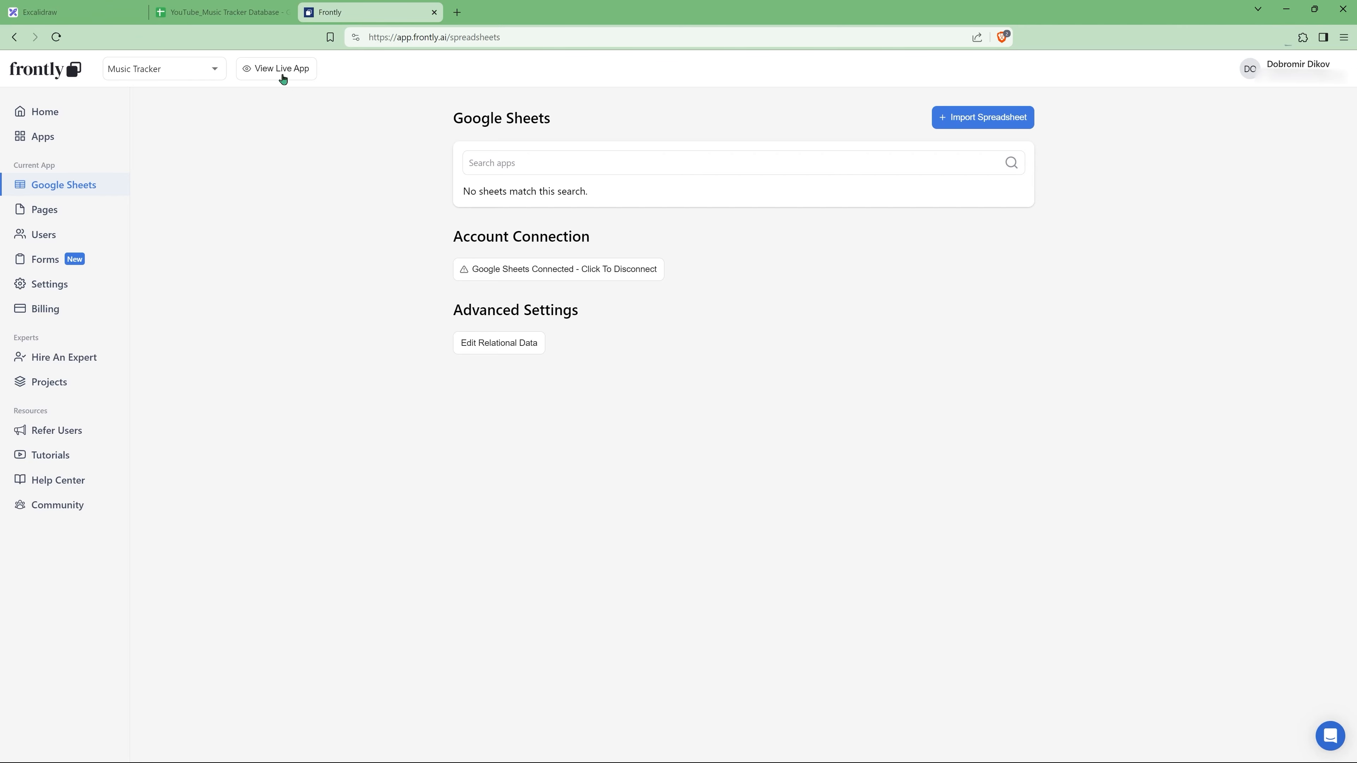
click(208, 15)
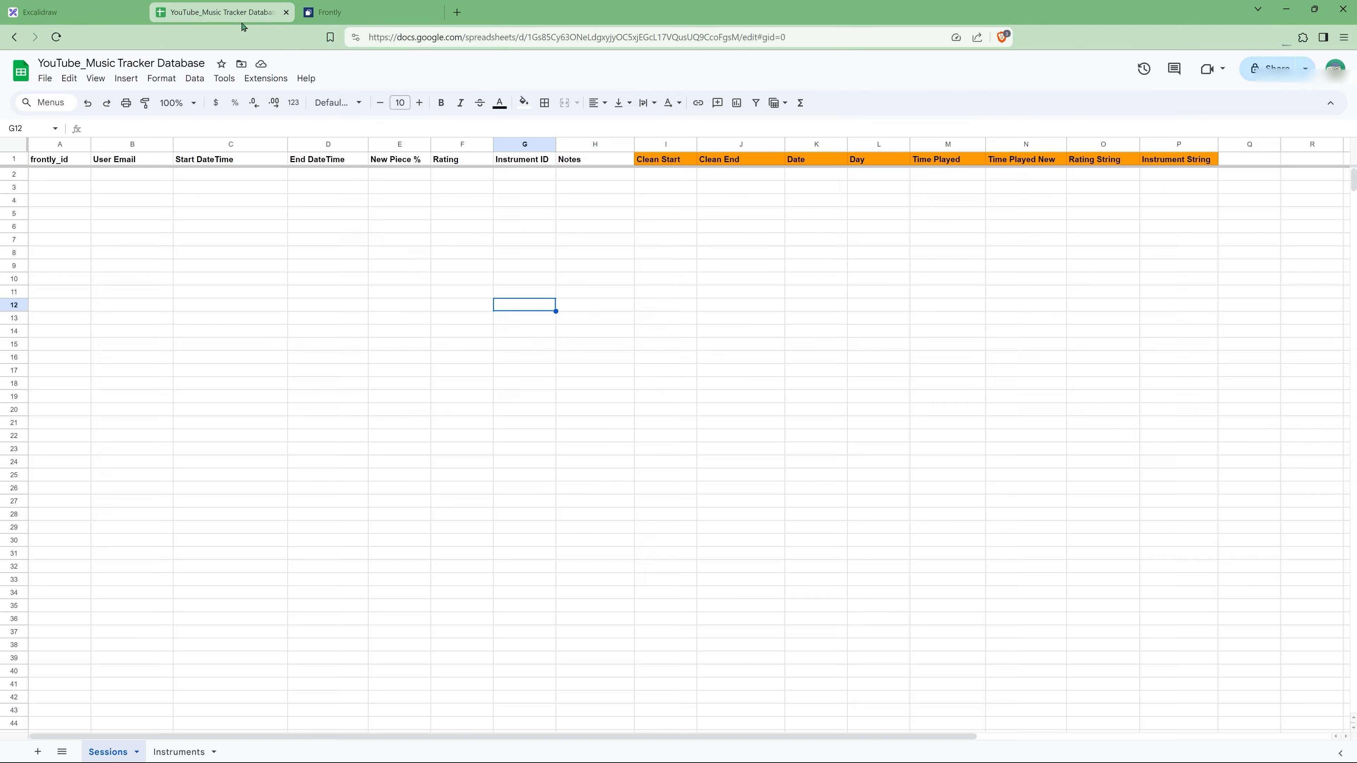
drag(59, 160, 1114, 175)
drag(668, 163, 1162, 163)
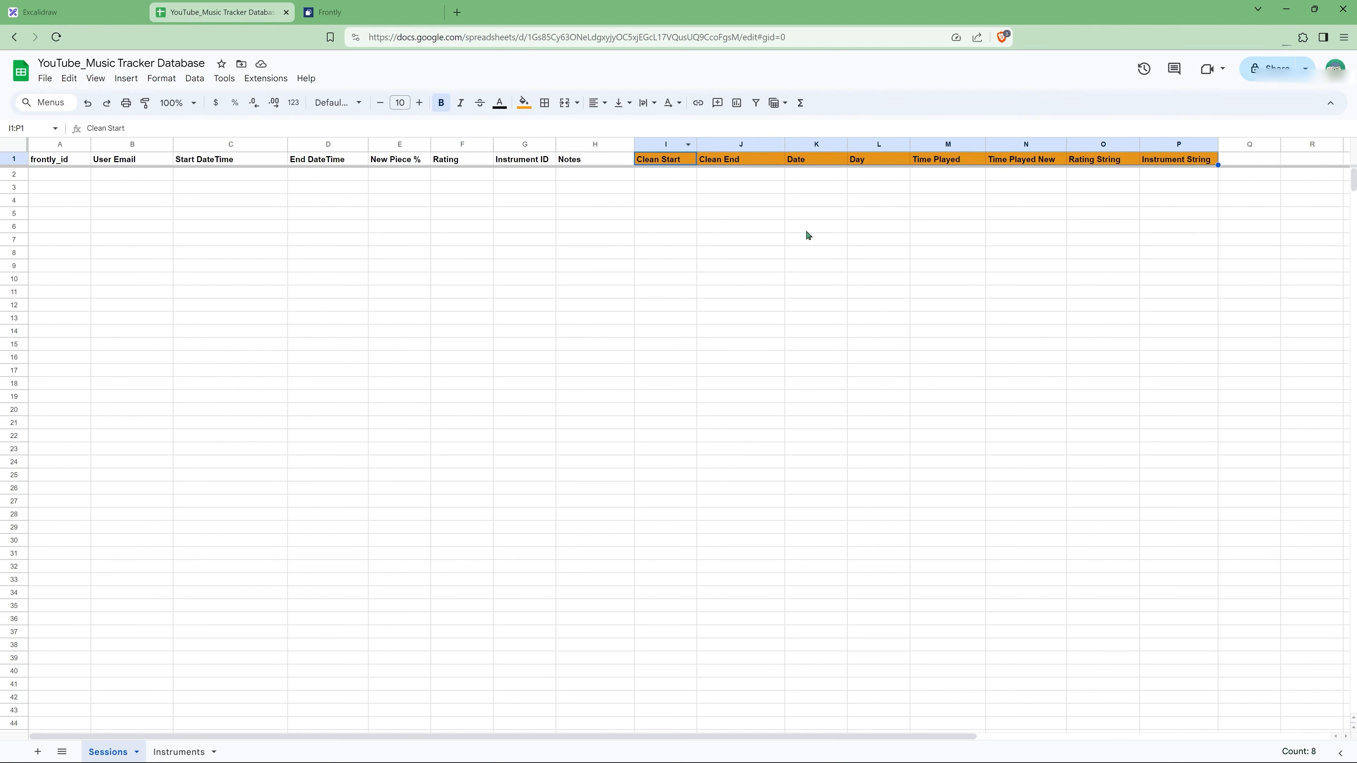
click(646, 231)
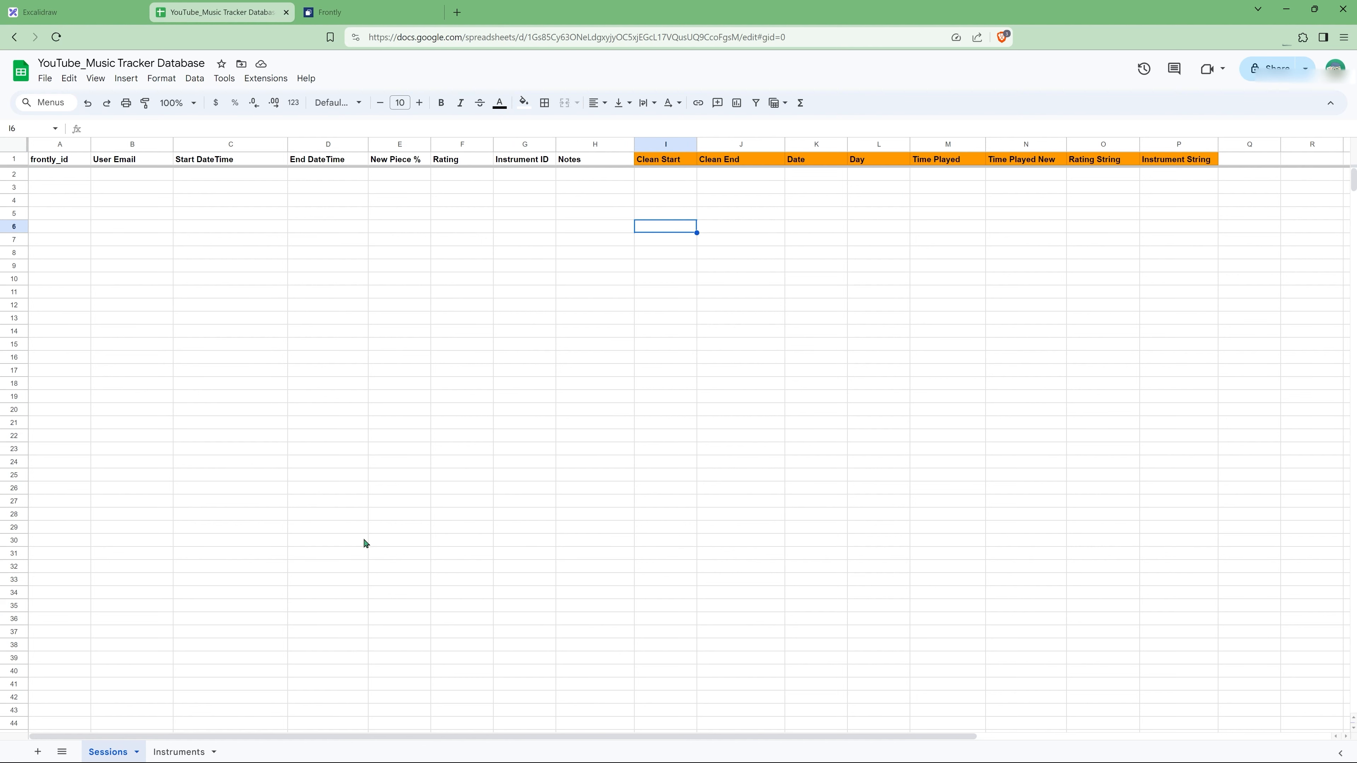
click(179, 752)
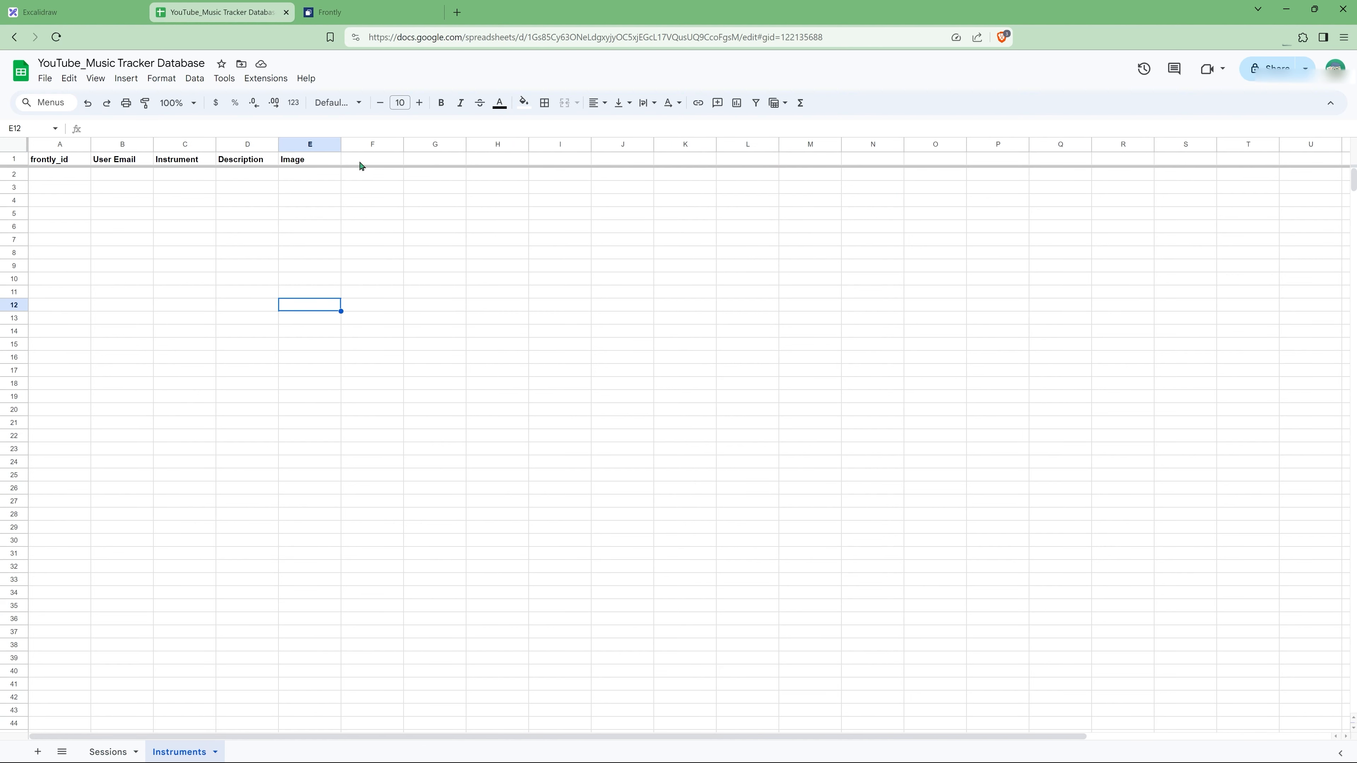
drag(62, 159, 299, 161)
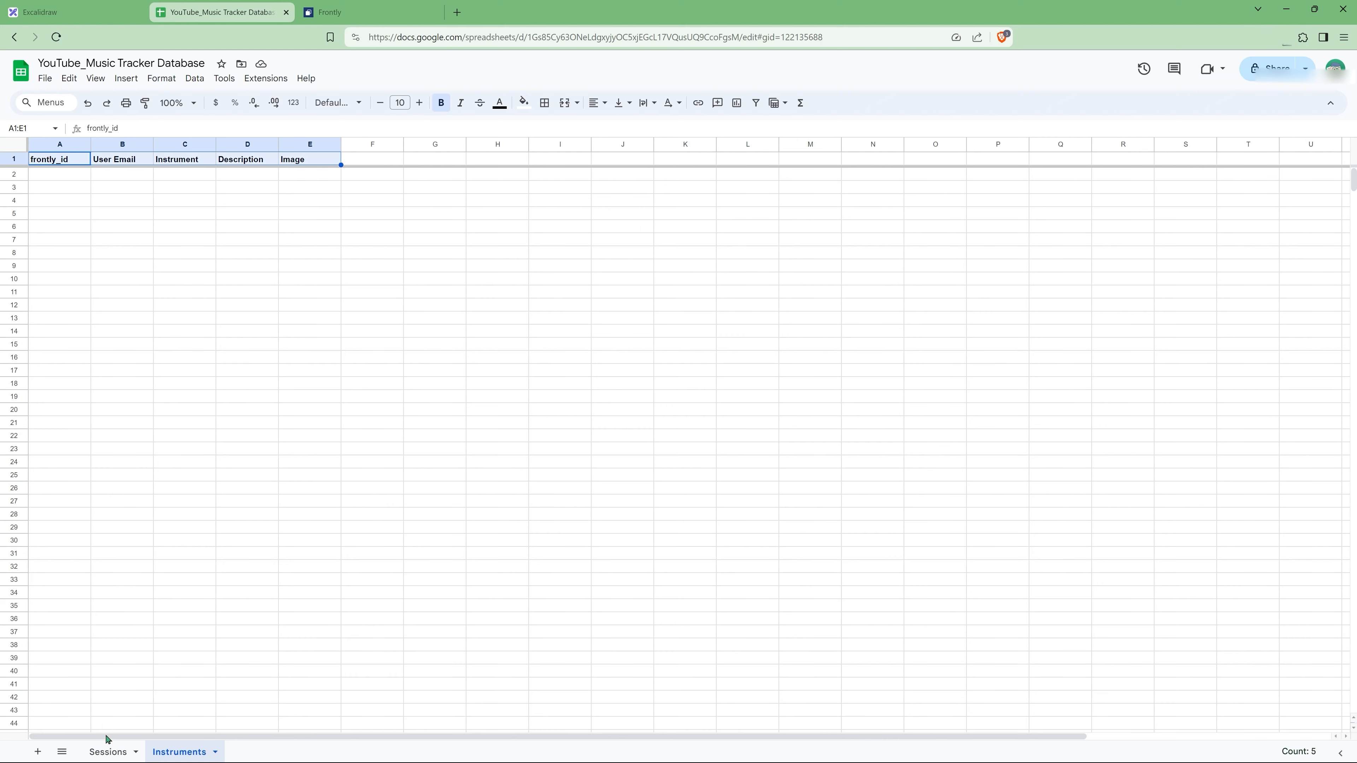
Copy the spreadsheet's URL and use it to import the spreadsheet into the Music Tracker app in Frontly.
click(108, 751)
click(406, 37)
click(393, 15)
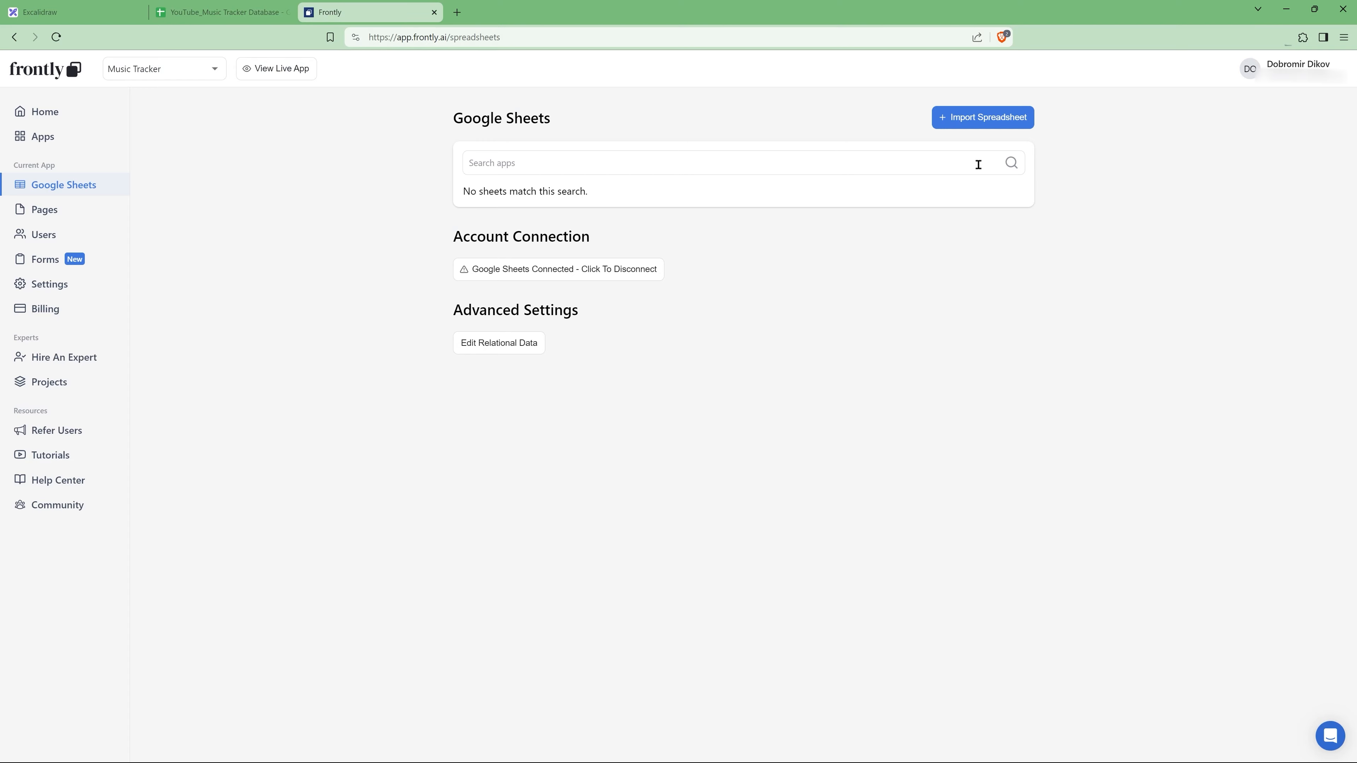
click(984, 117)
key(ctrl+v)
click(755, 463)
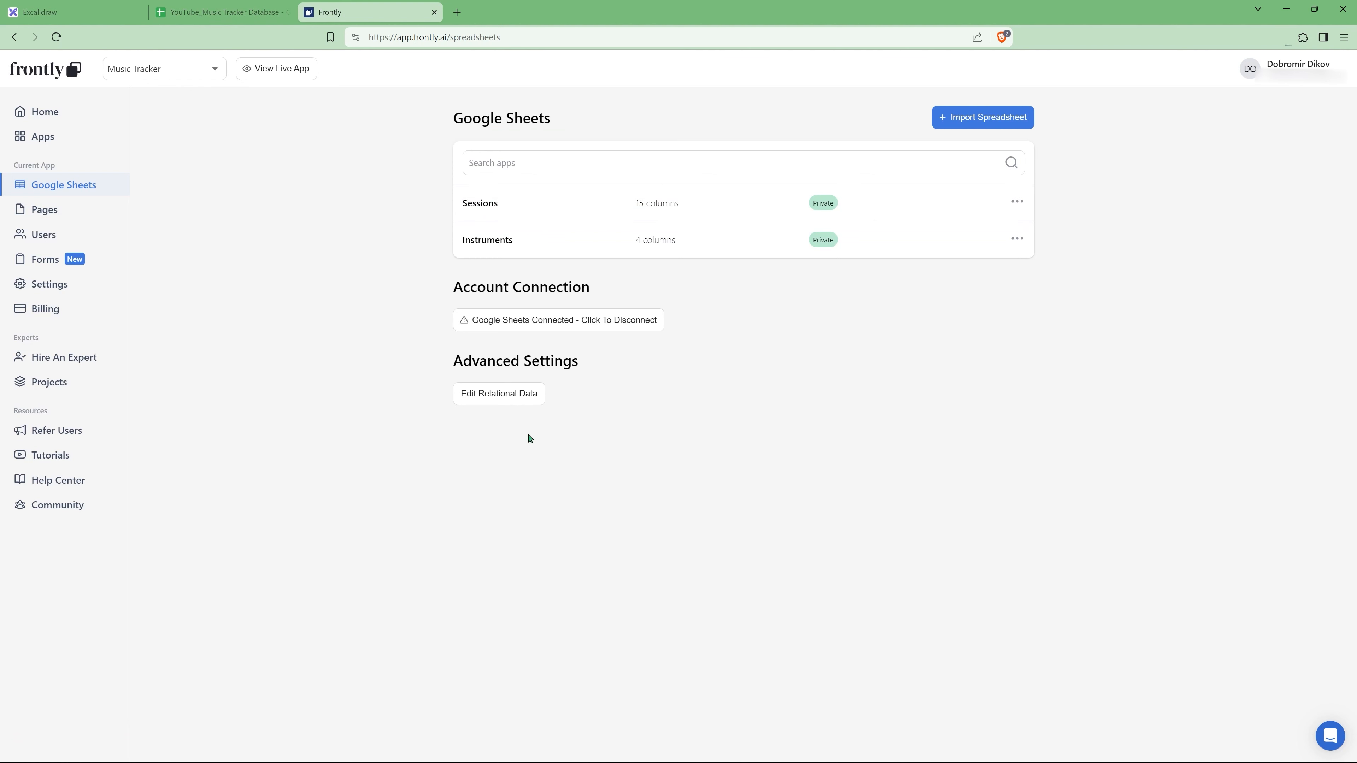
Save a data relation linking Frontly Id in Instruments to Instrument ID in Sessions, with Instrument as the display name.
click(488, 396)
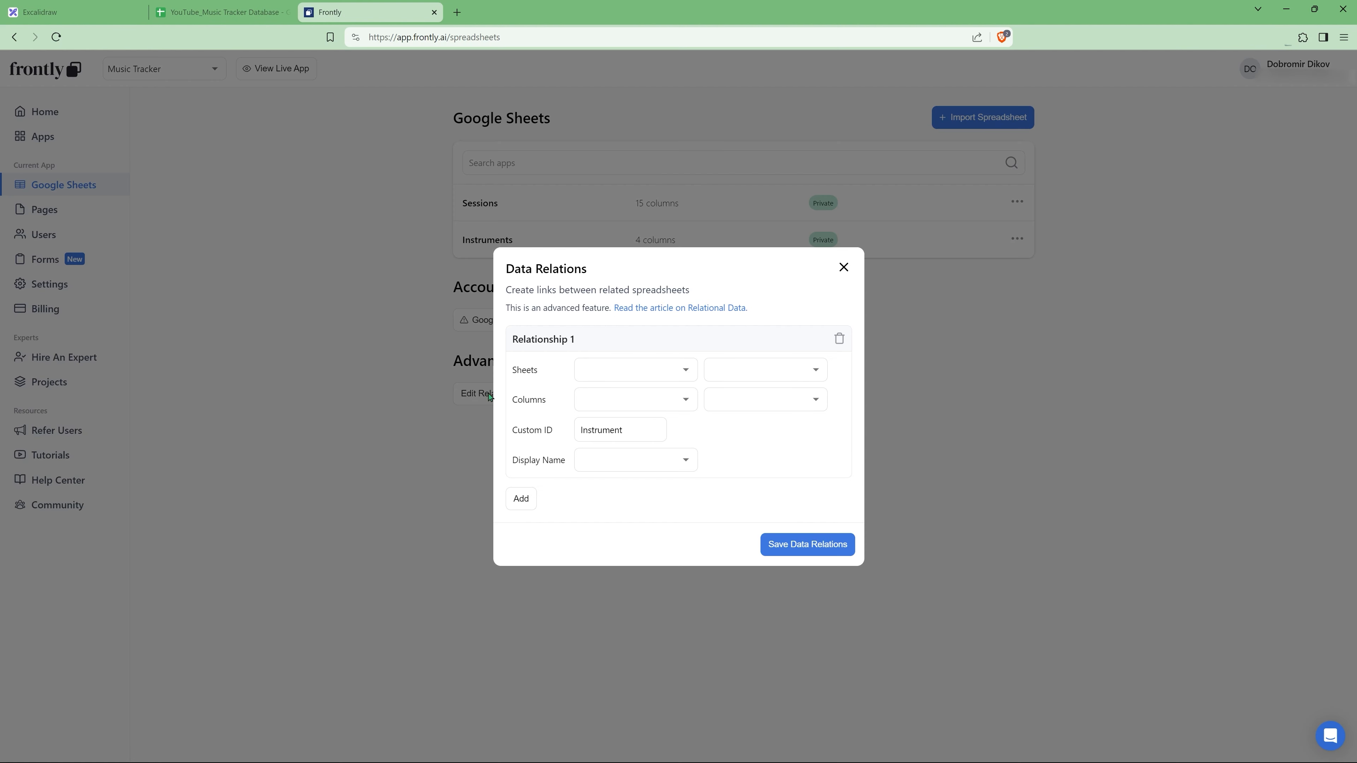
click(620, 377)
click(605, 424)
click(625, 461)
click(646, 459)
click(726, 380)
click(737, 402)
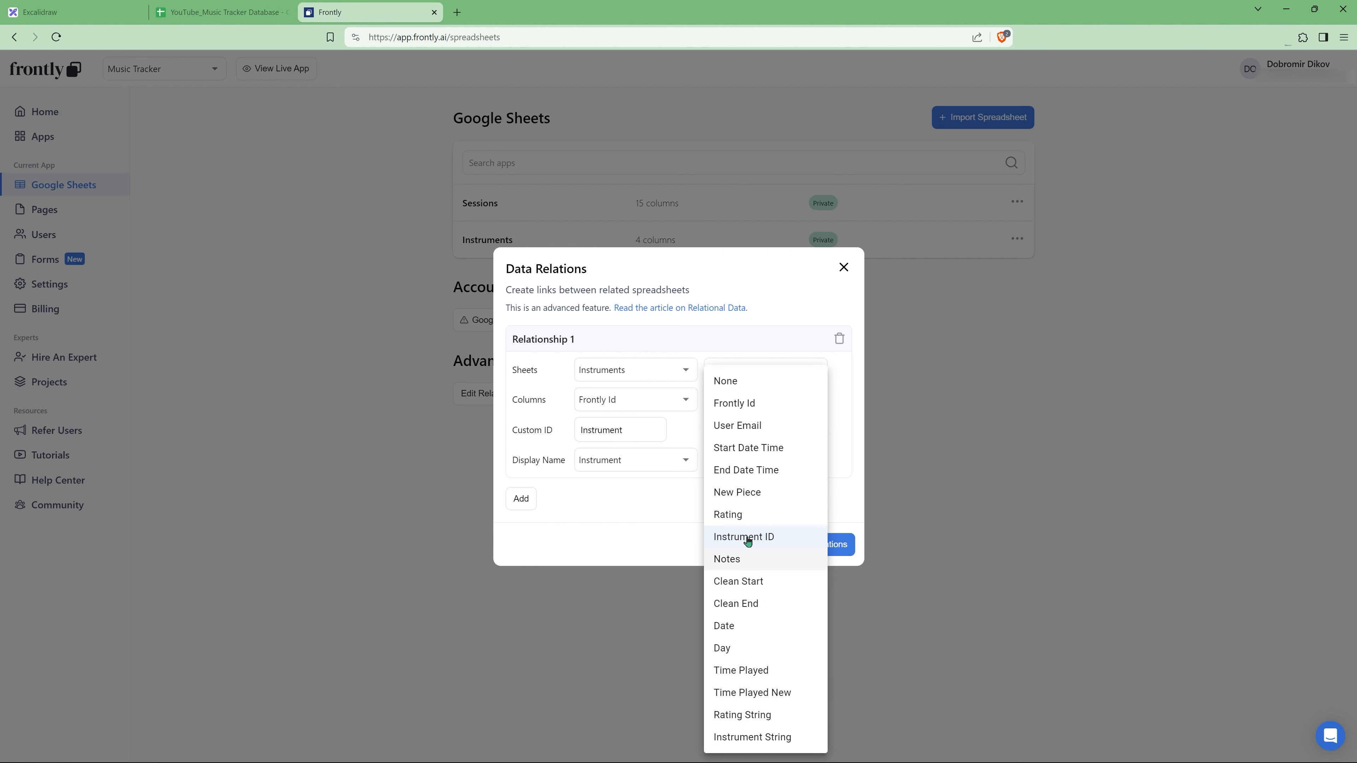
click(748, 536)
click(796, 548)
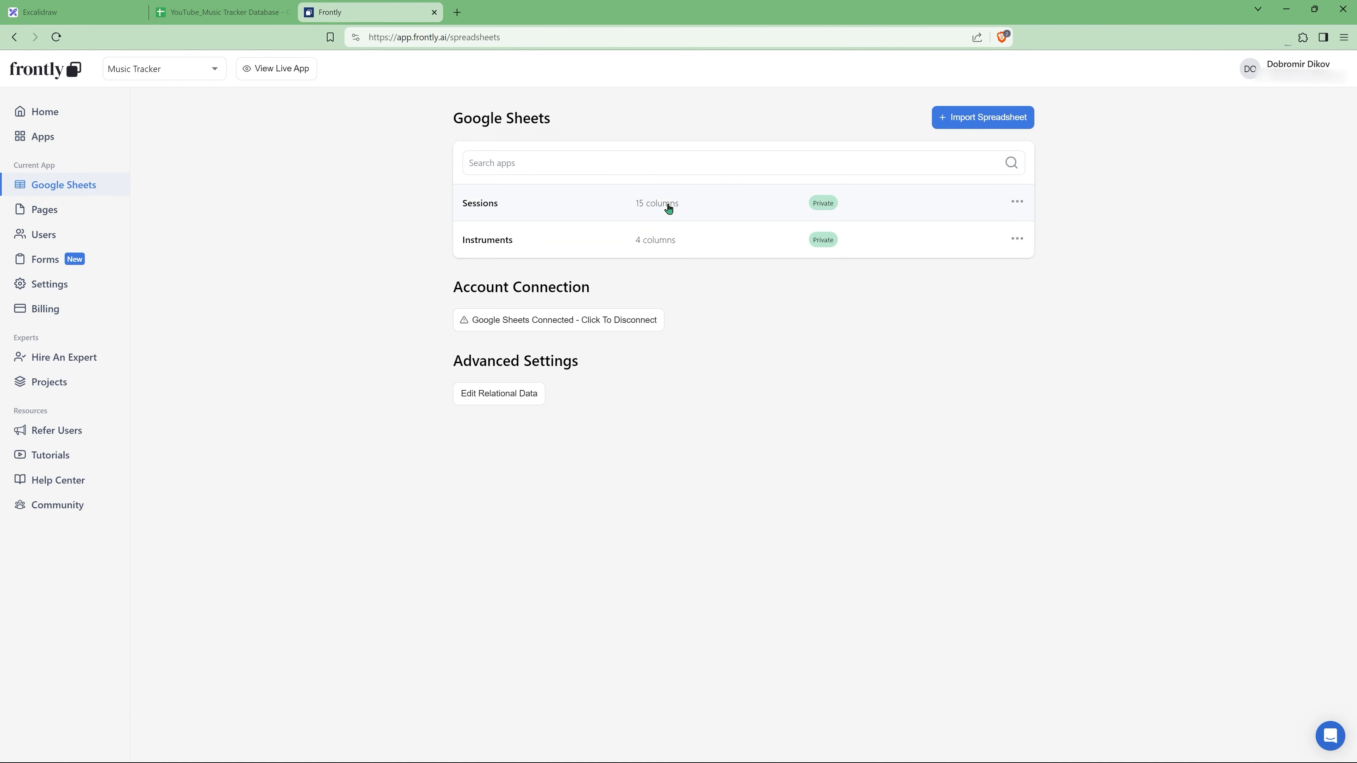
Set the Start Date Time column of the Sessions sheet to the Date component with DD/MM/YYYY date and h:mm time formats.
click(661, 249)
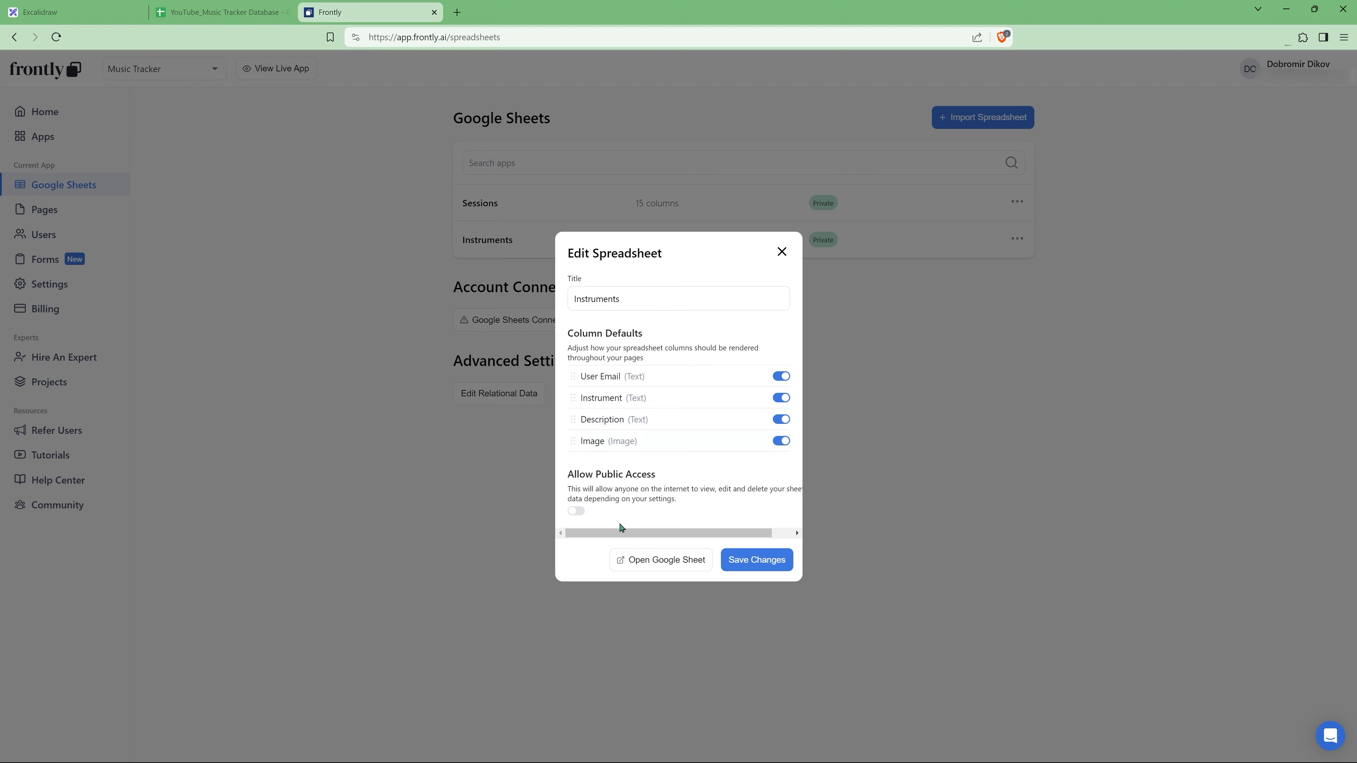
click(488, 496)
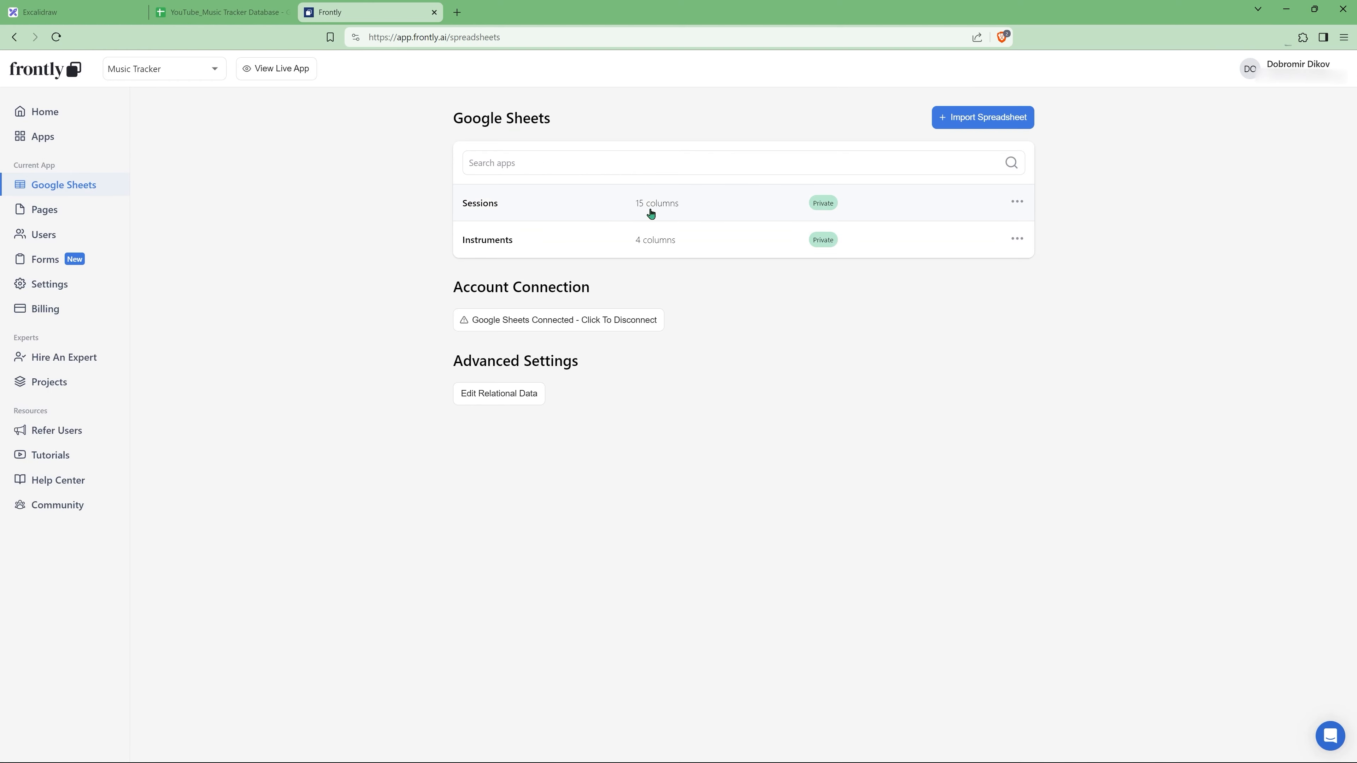
click(511, 204)
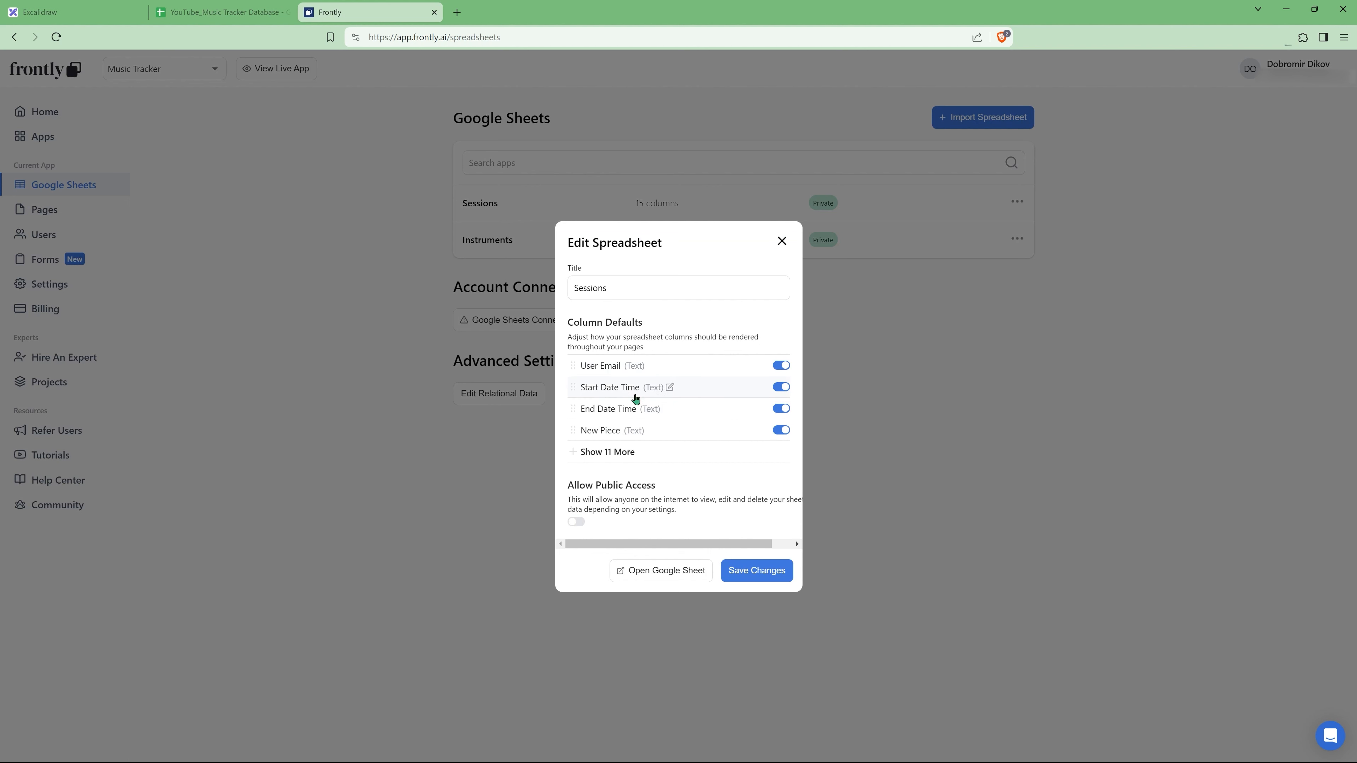
click(670, 388)
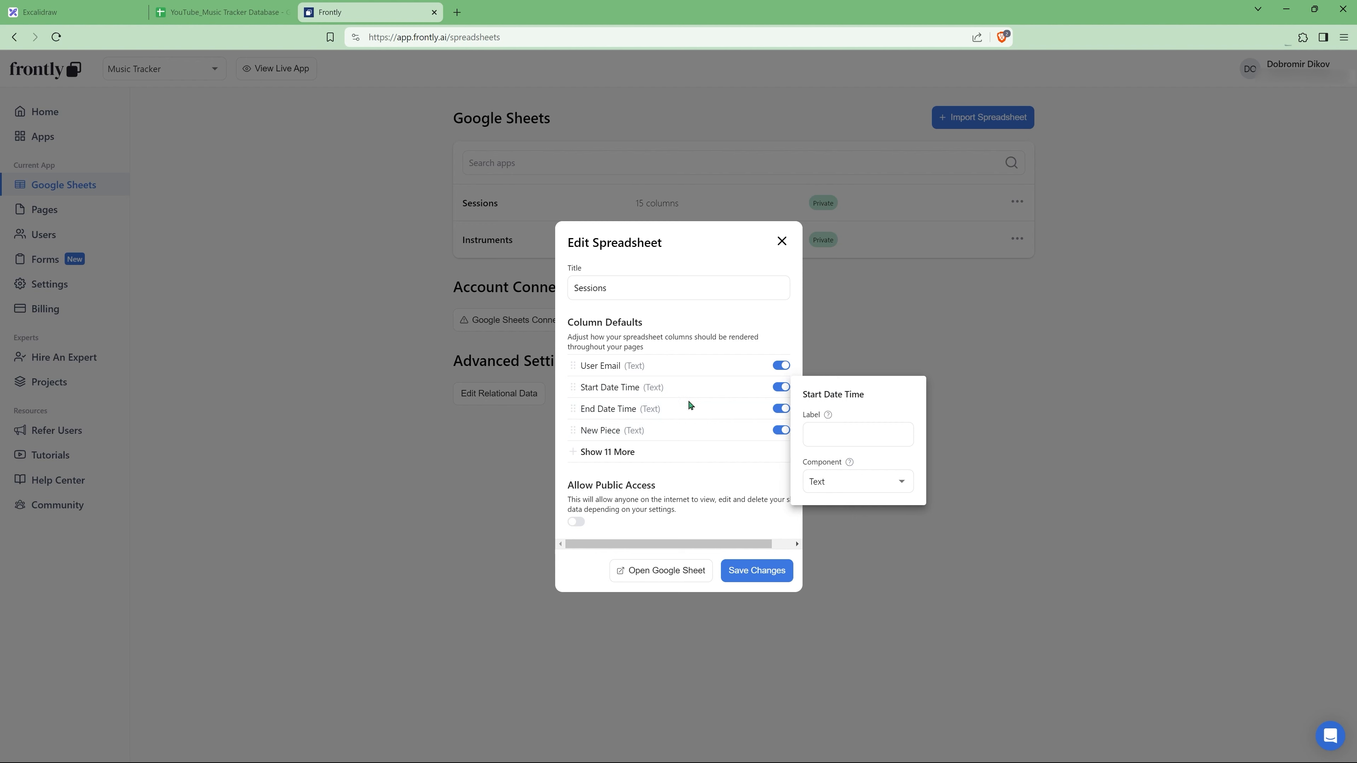
click(817, 481)
click(826, 599)
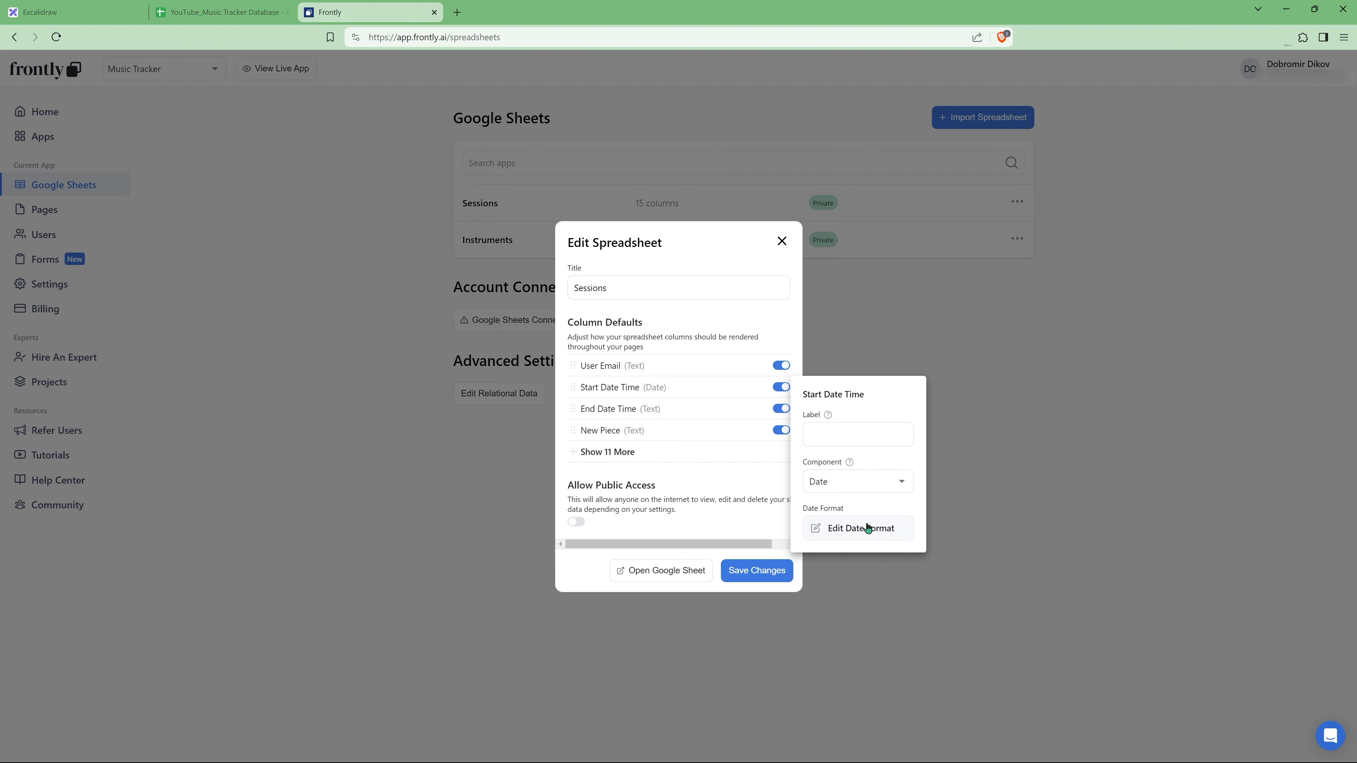
click(857, 530)
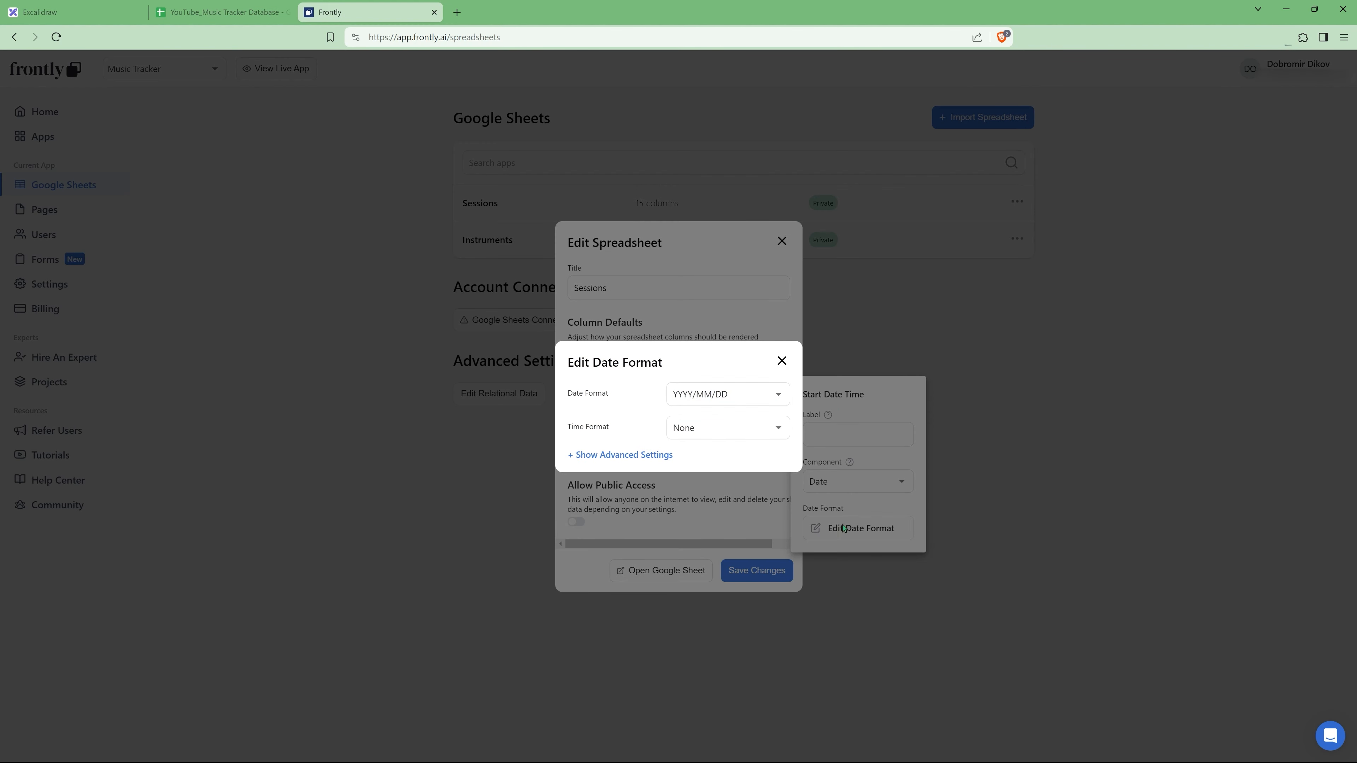
click(722, 404)
click(710, 468)
click(709, 431)
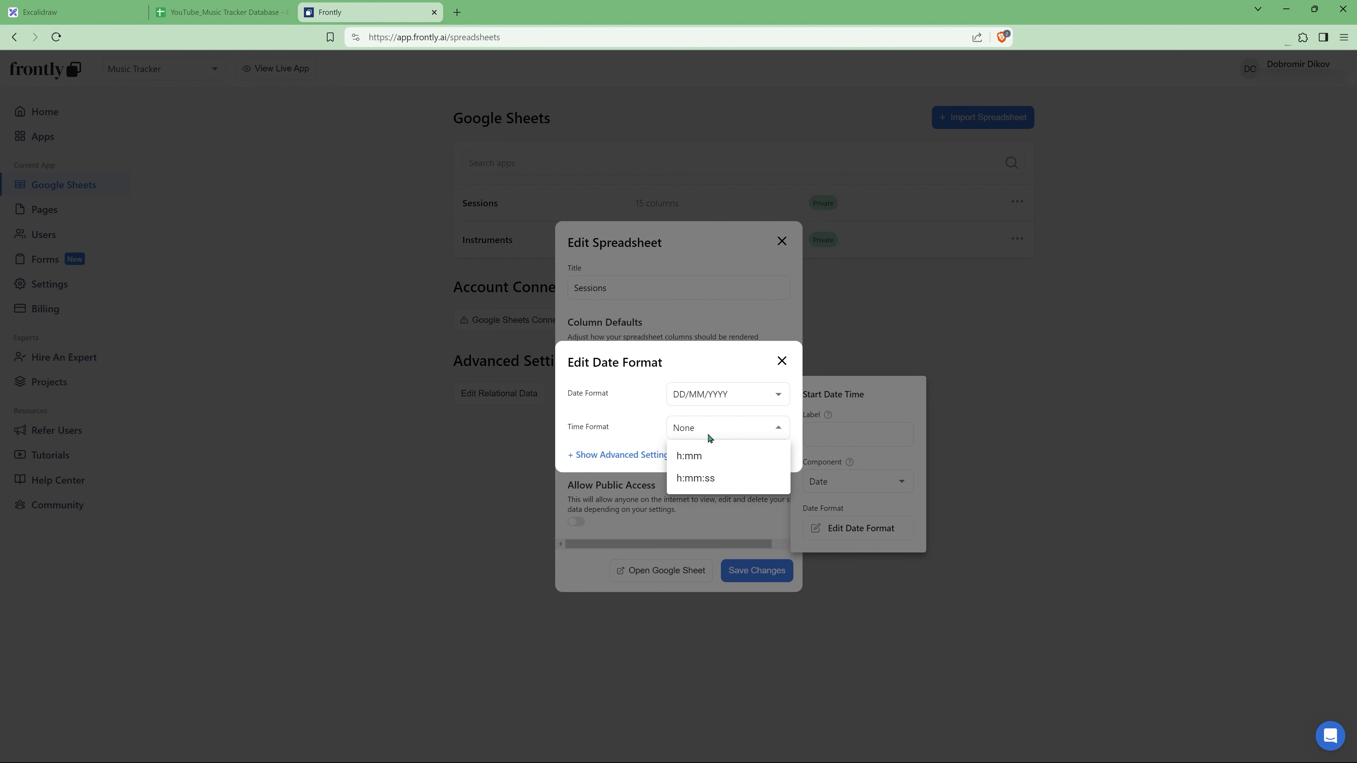
click(698, 461)
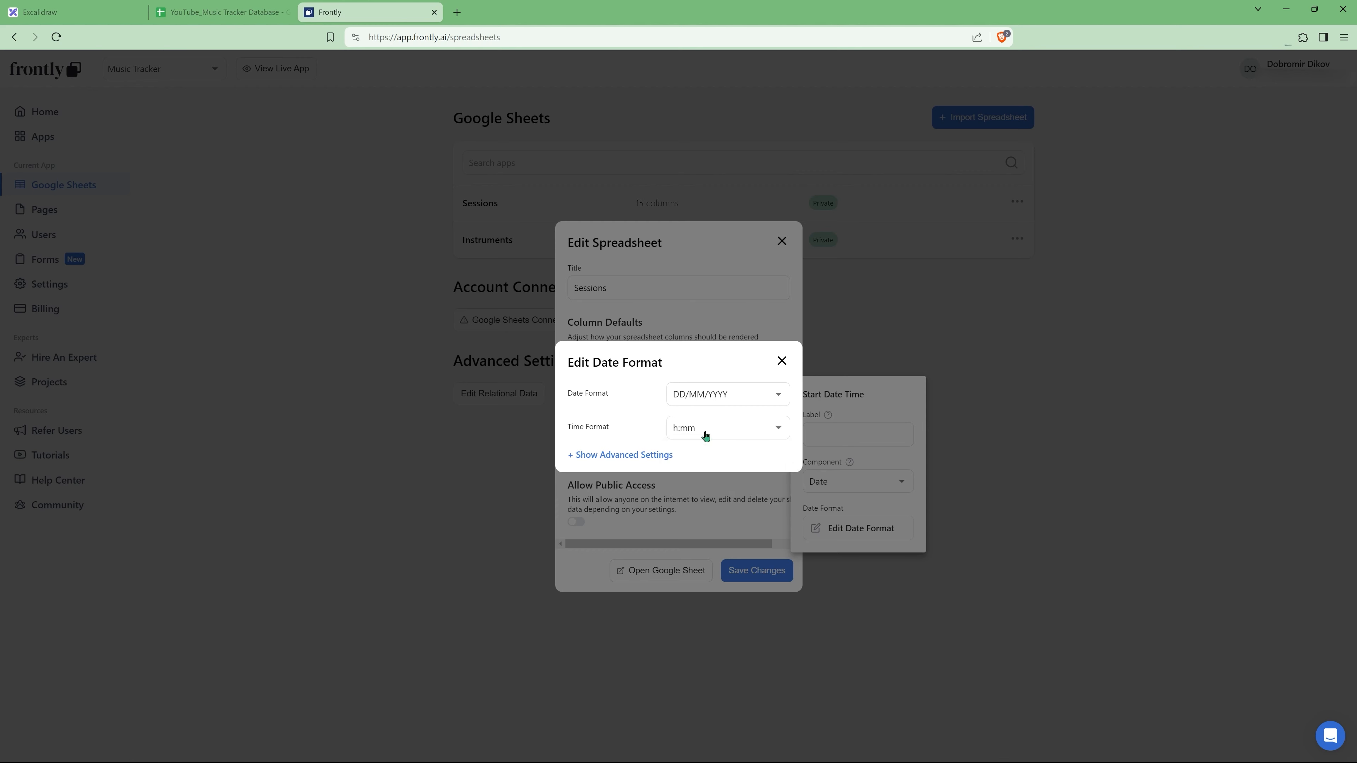
click(771, 492)
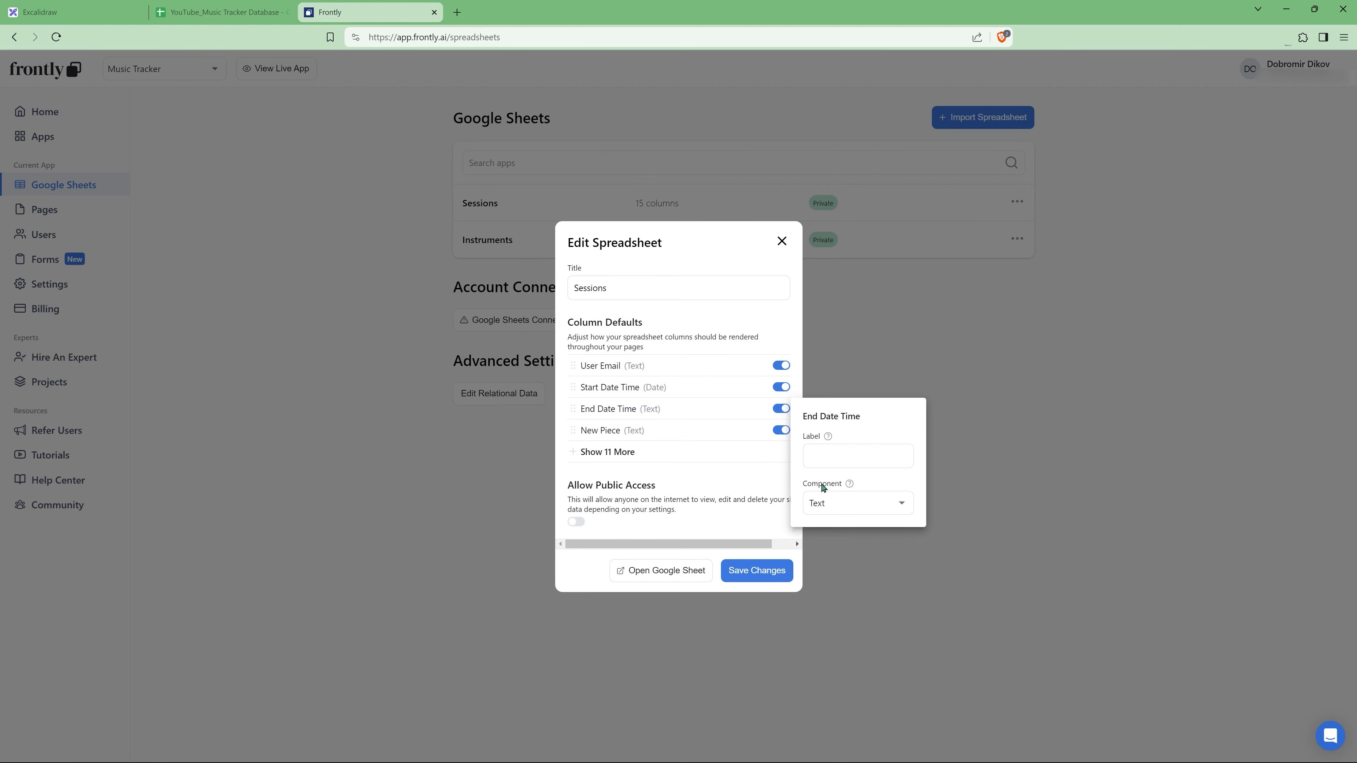
Set the End Date Time column to the Date component with DD/MM/YYYY date and h:mm time formats.
click(831, 504)
click(830, 619)
click(843, 551)
click(719, 394)
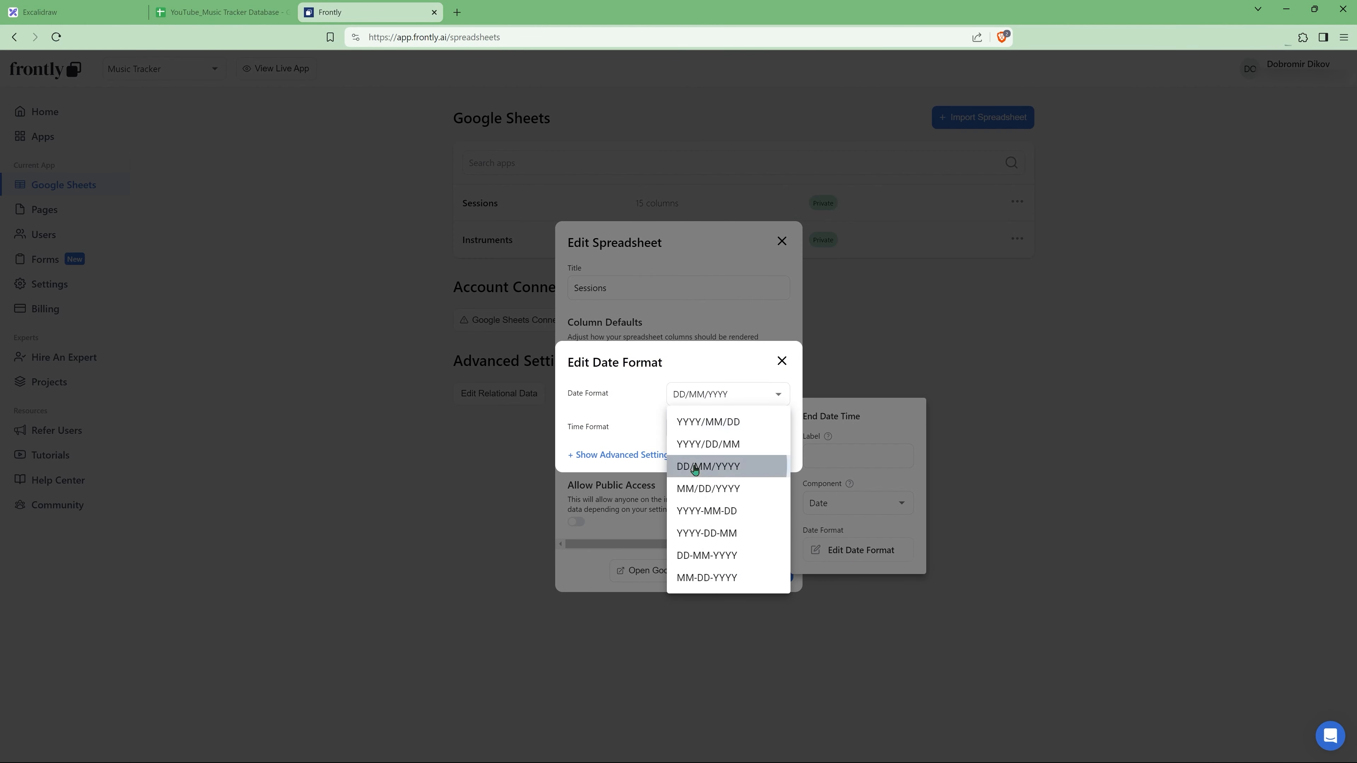
click(697, 466)
click(694, 433)
click(713, 459)
click(712, 507)
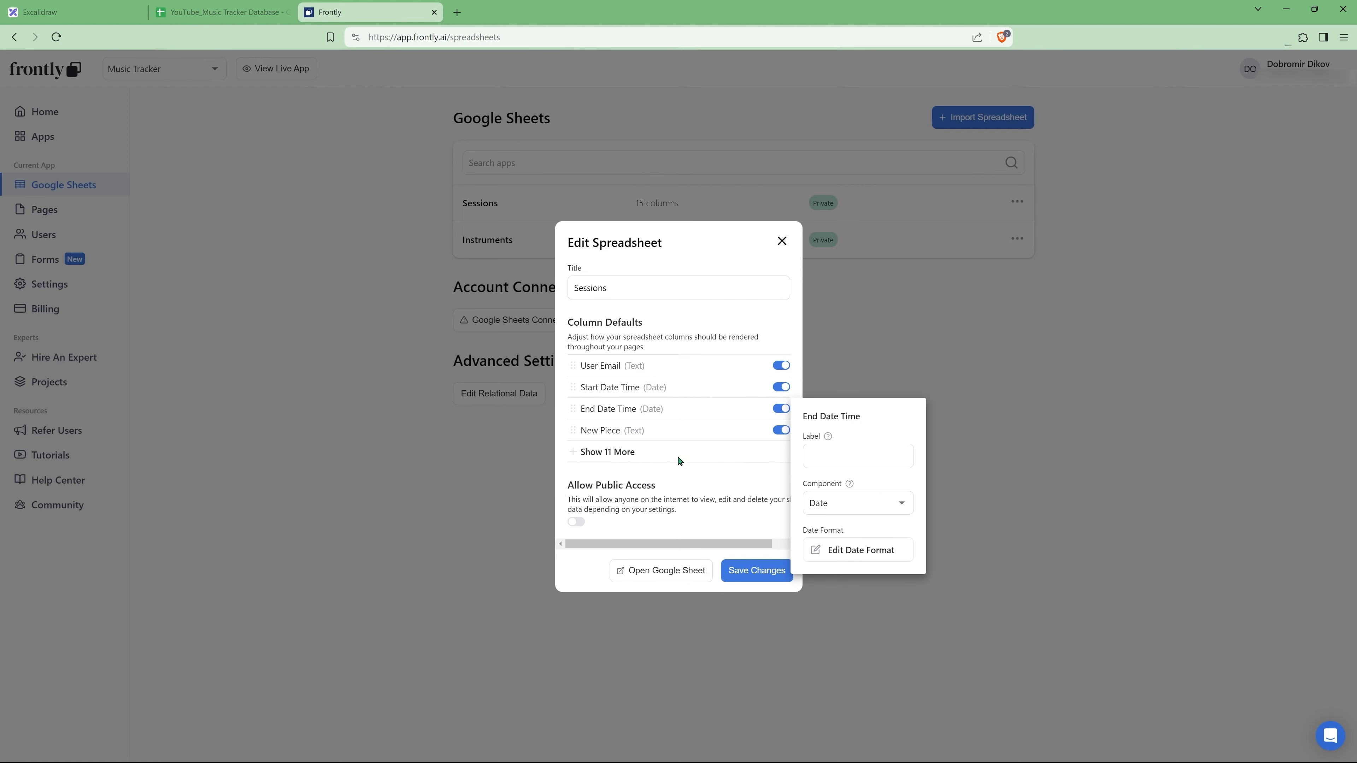
Set the Sessions sheet's Date column to the Date component in DD/MM/YYYY format and save the spreadsheet changes.
click(606, 453)
click(630, 453)
click(842, 548)
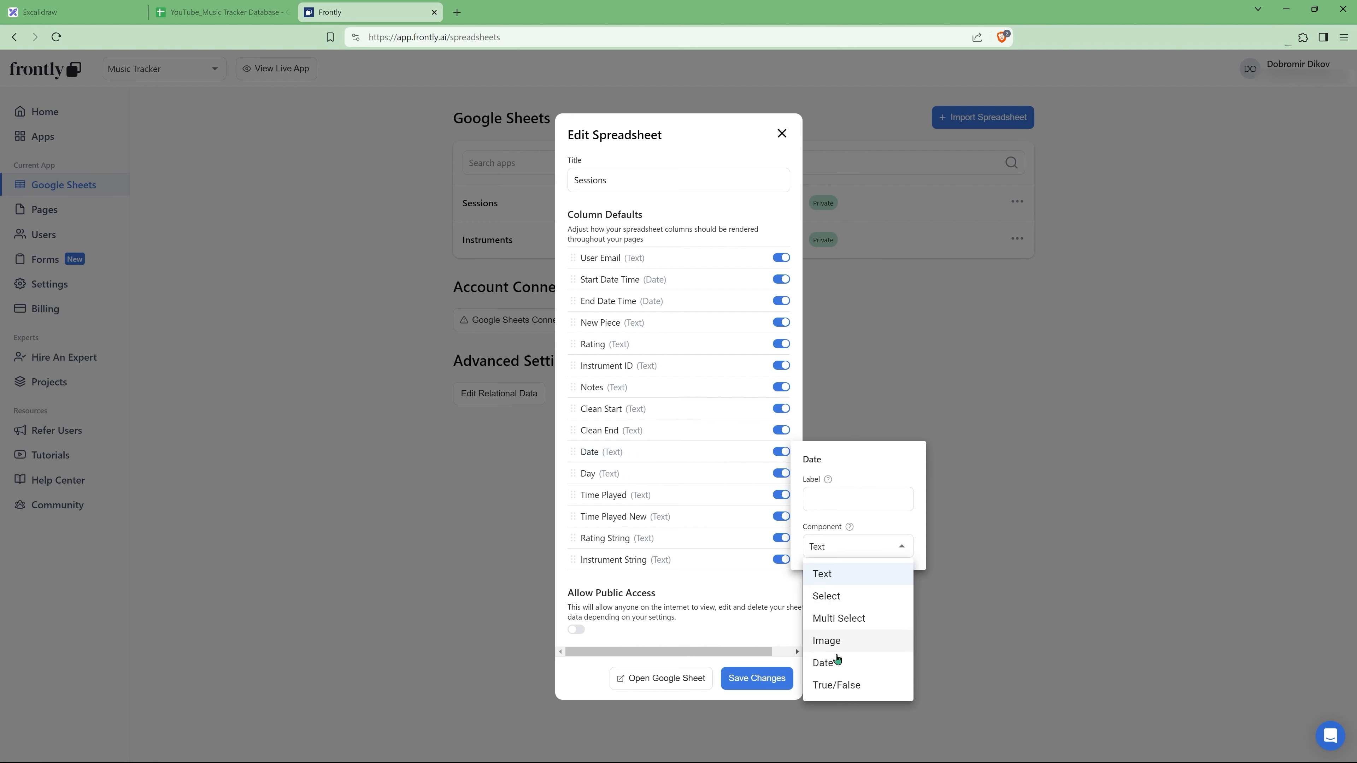
click(826, 663)
click(850, 593)
click(774, 395)
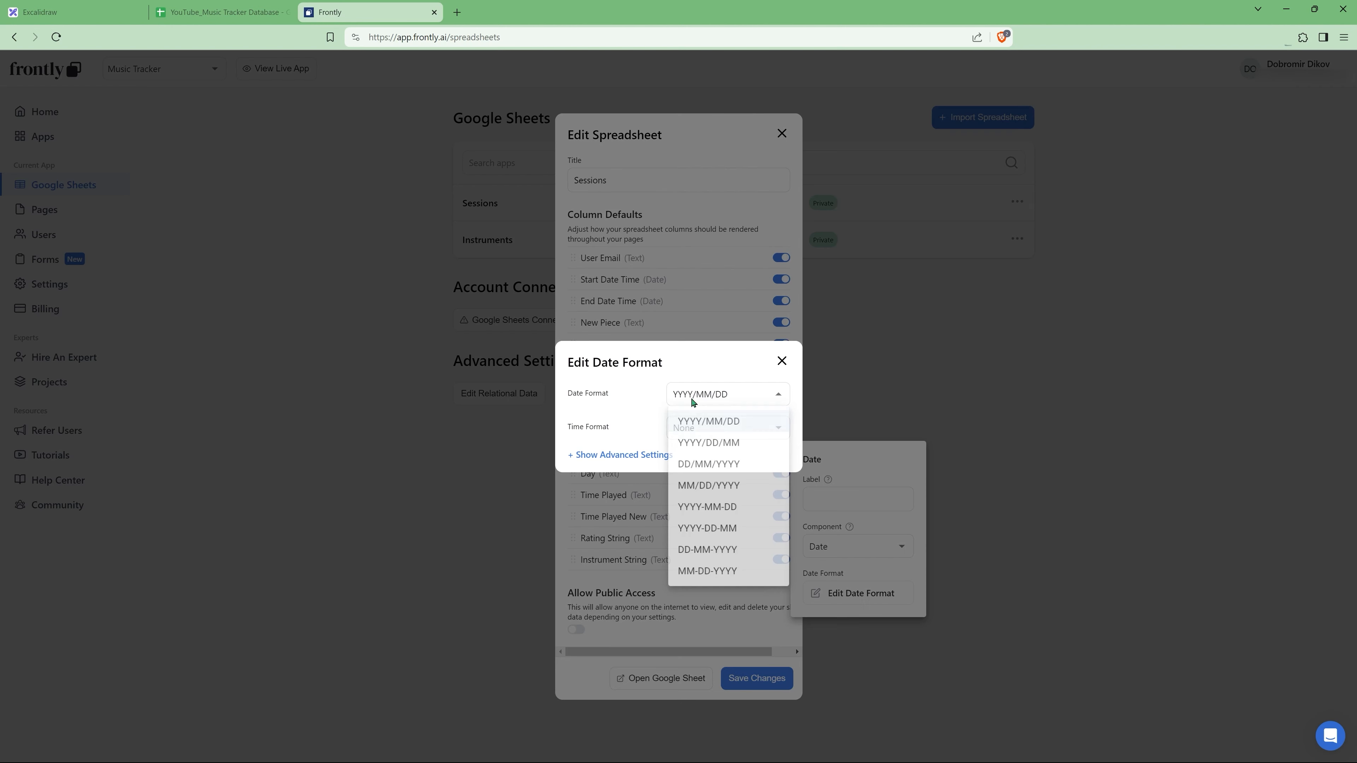
click(693, 470)
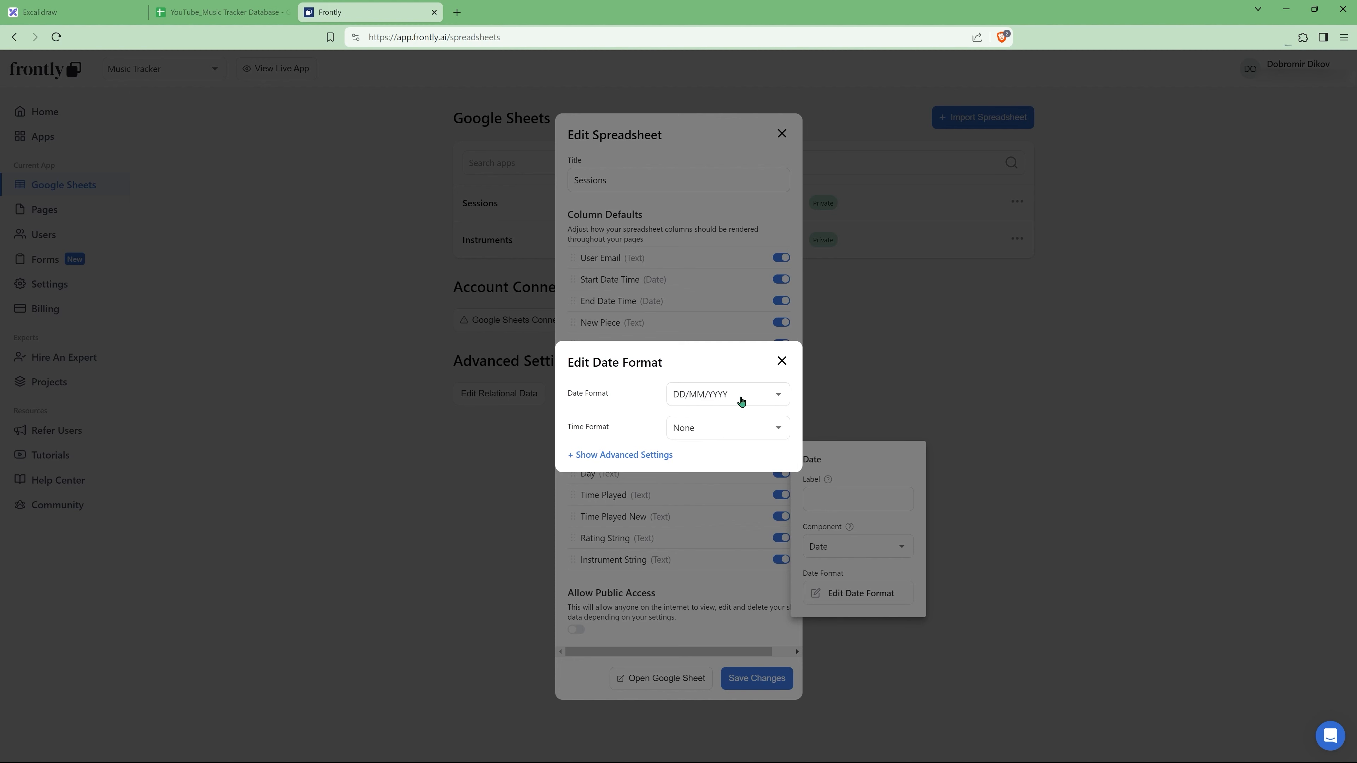
click(783, 362)
click(755, 679)
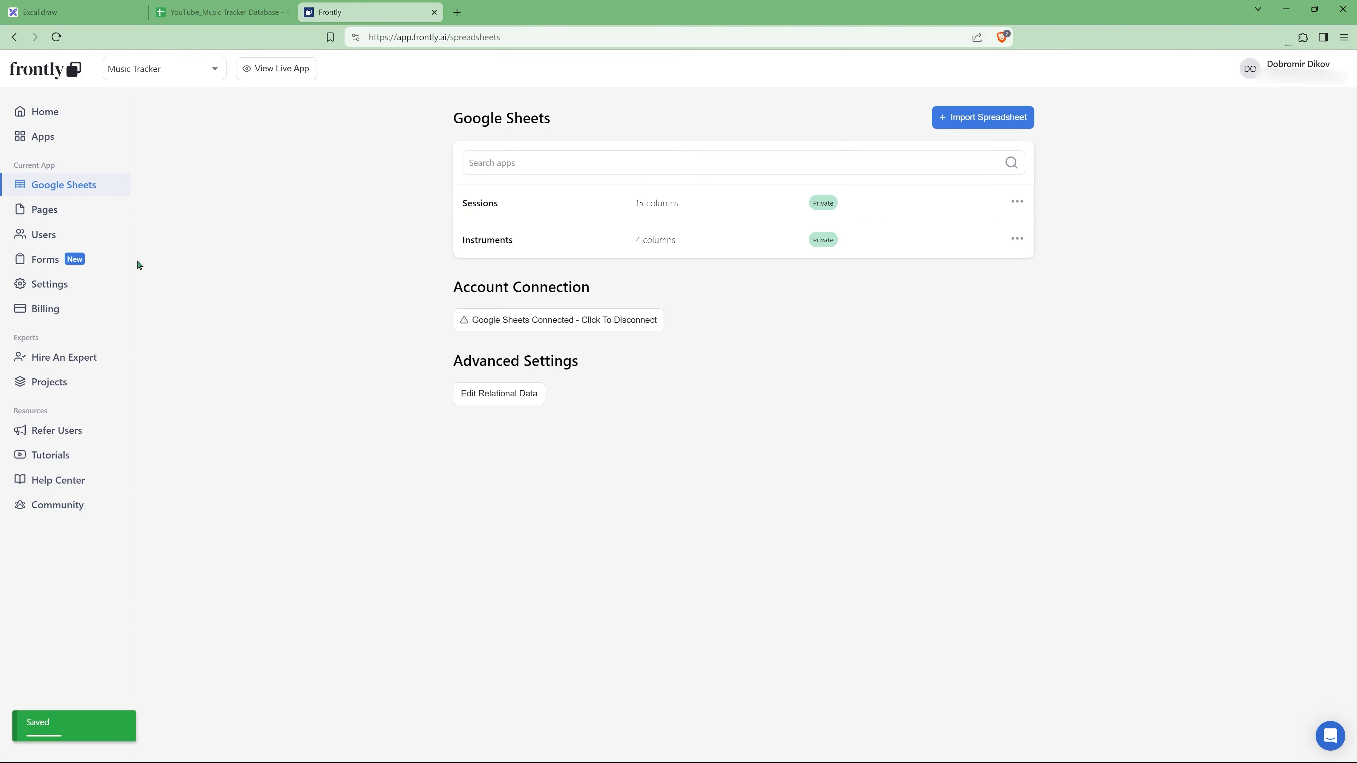
Create a new page named Instruments in the Music Tracker app.
click(51, 214)
click(986, 119)
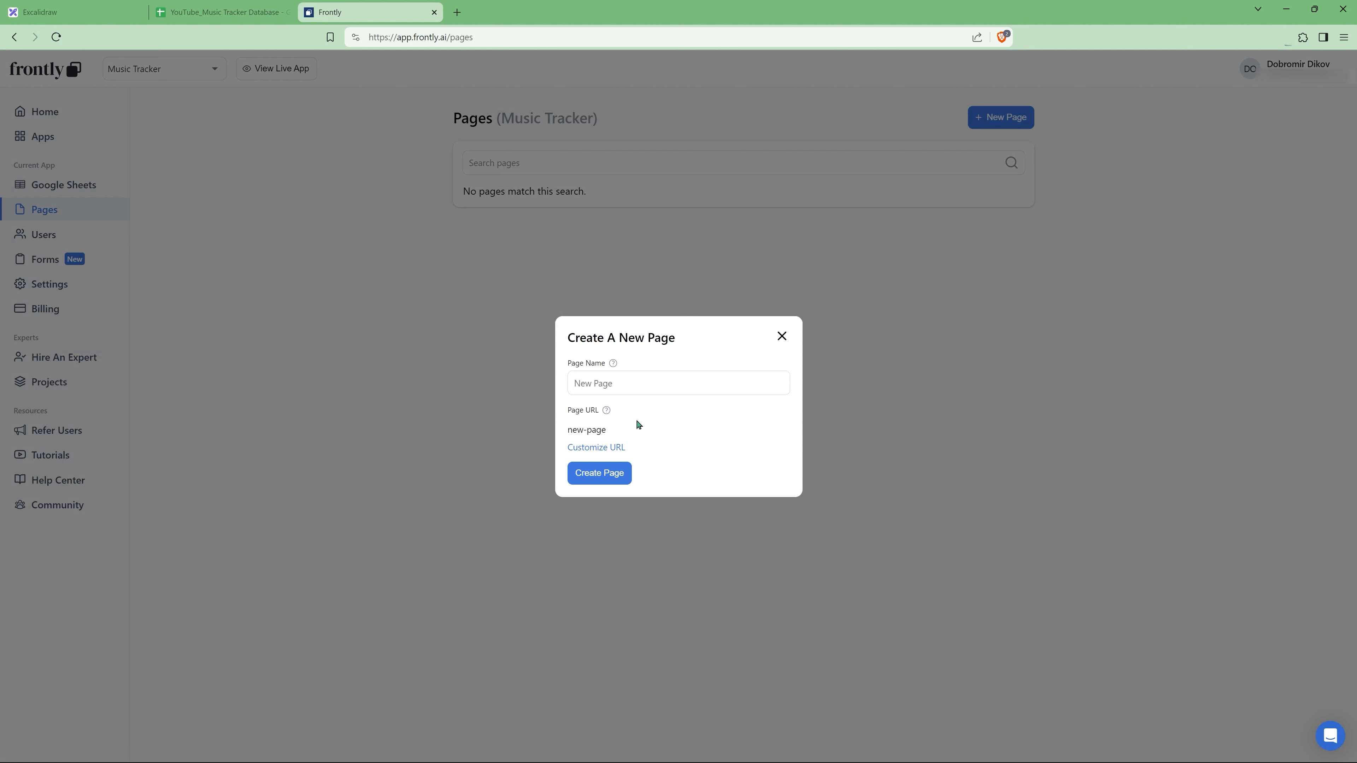
text(Instruments)
click(602, 483)
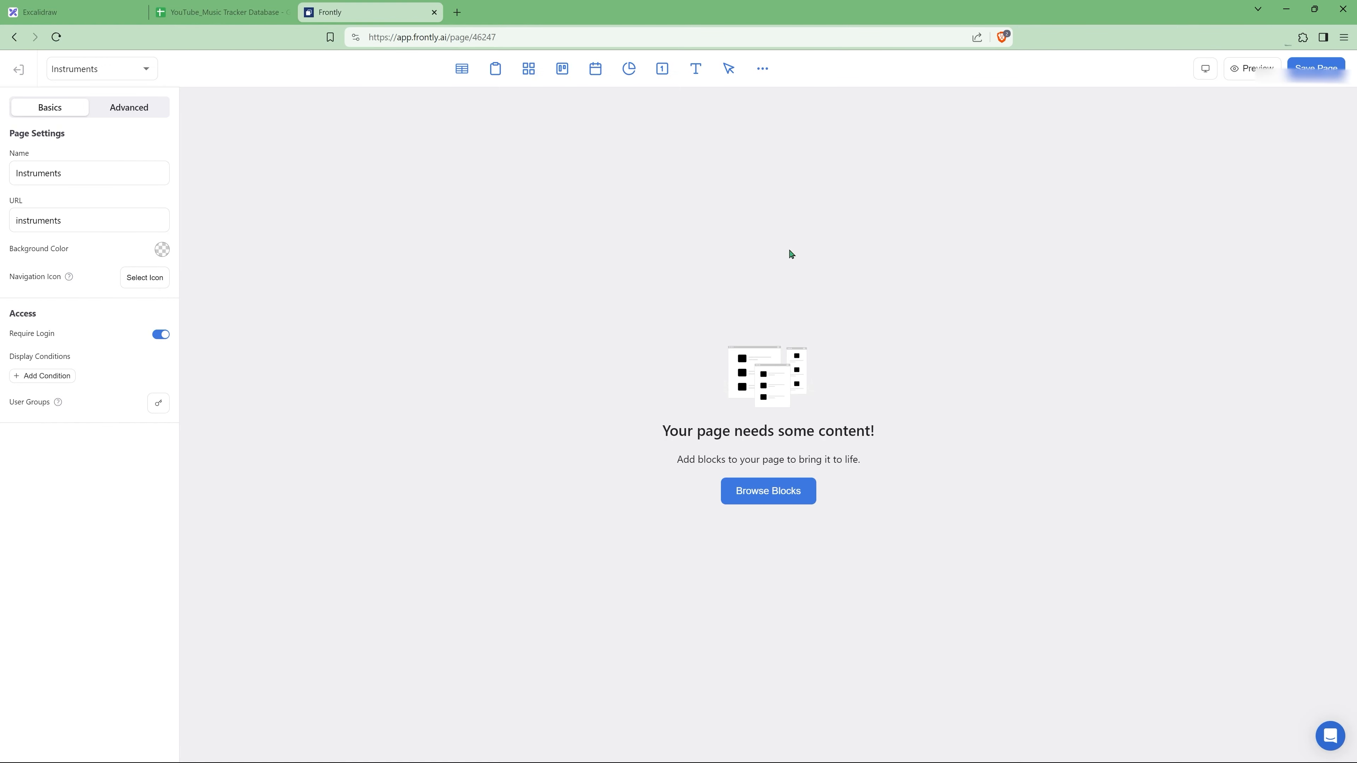
Add a table block to the page and complete its setup with the Instruments spreadsheet.
click(461, 68)
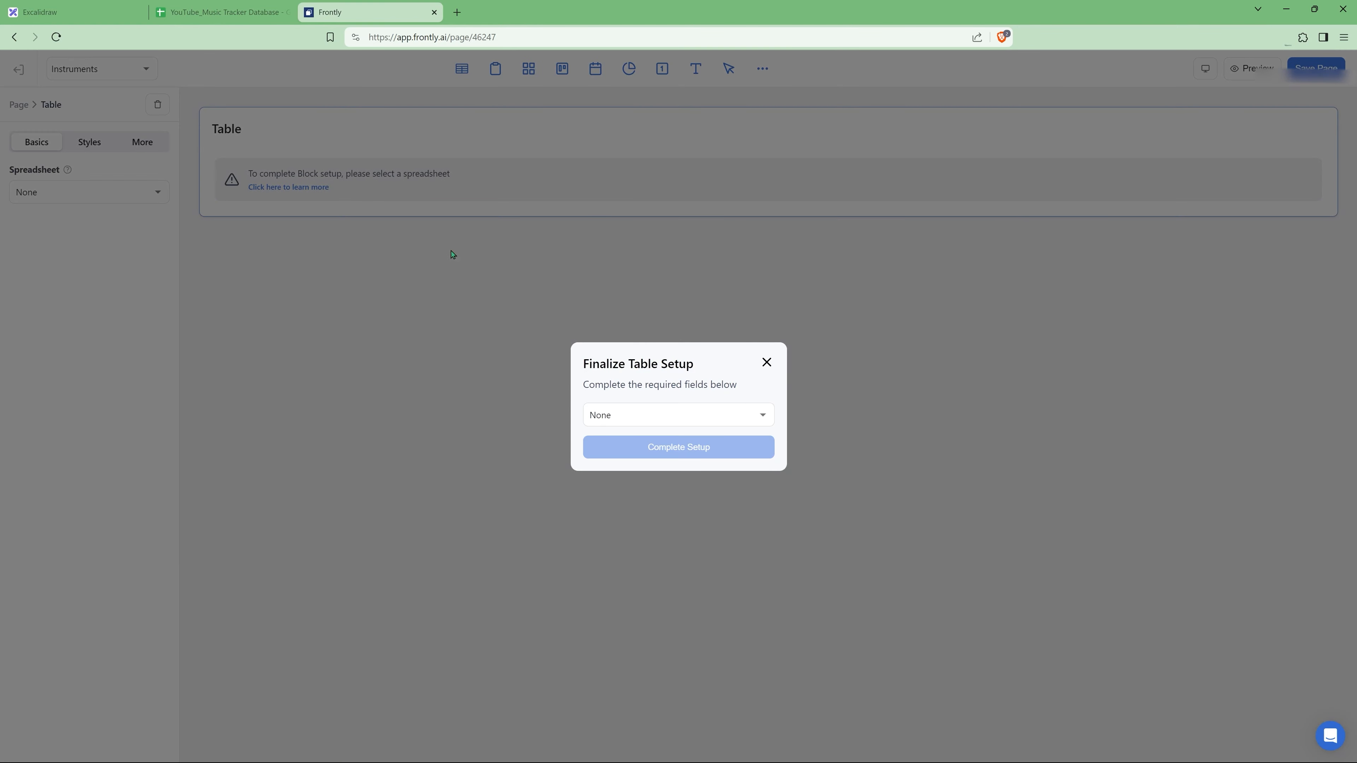
click(692, 423)
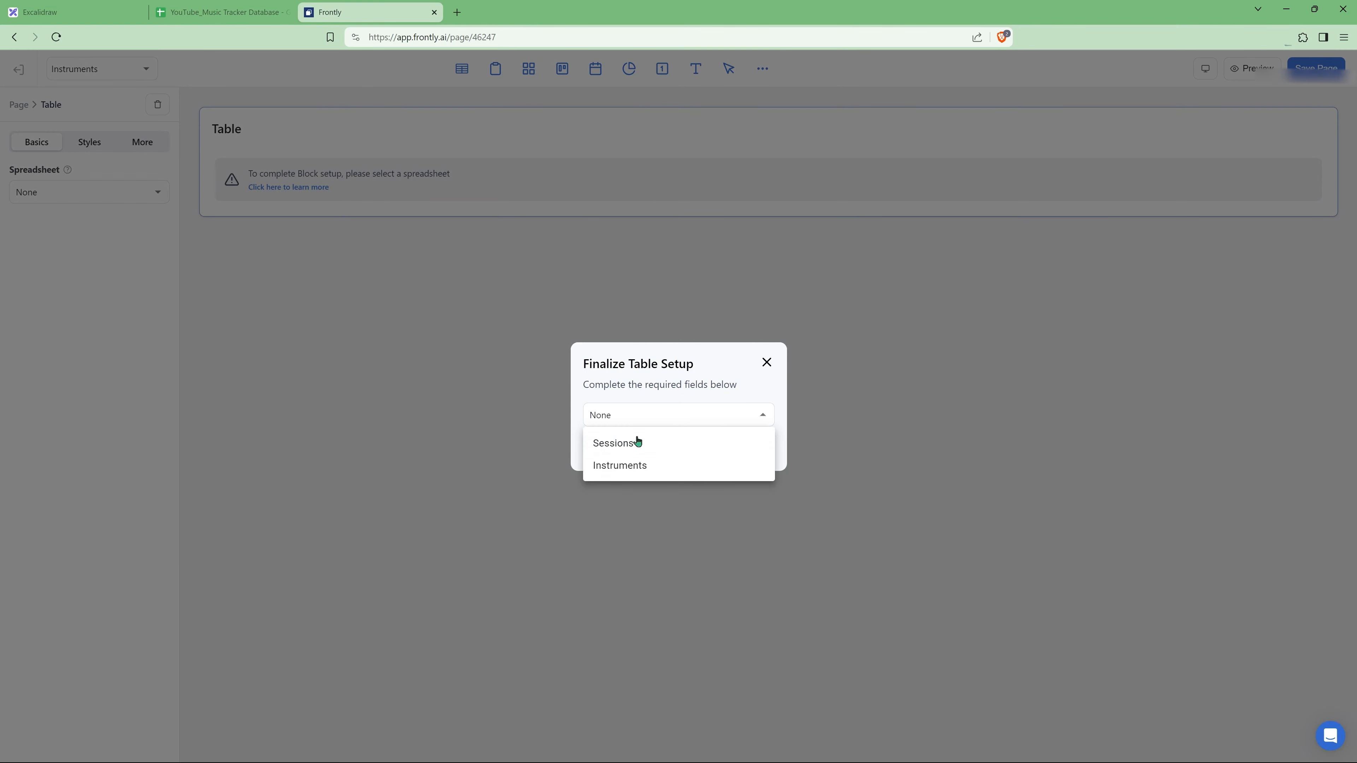
click(609, 464)
click(651, 461)
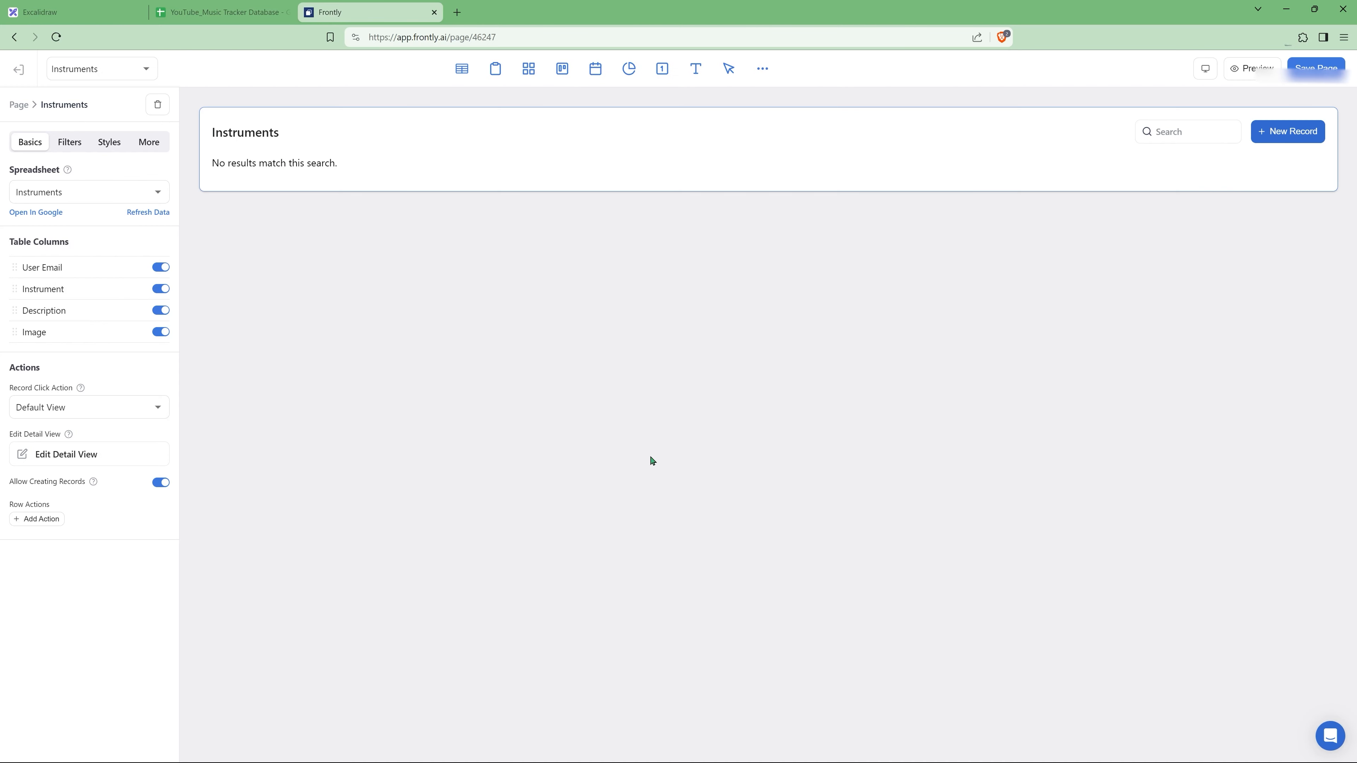
Set the Instruments page's maximum width to 1200px in its advanced page settings.
click(18, 105)
click(110, 108)
click(159, 169)
click(140, 231)
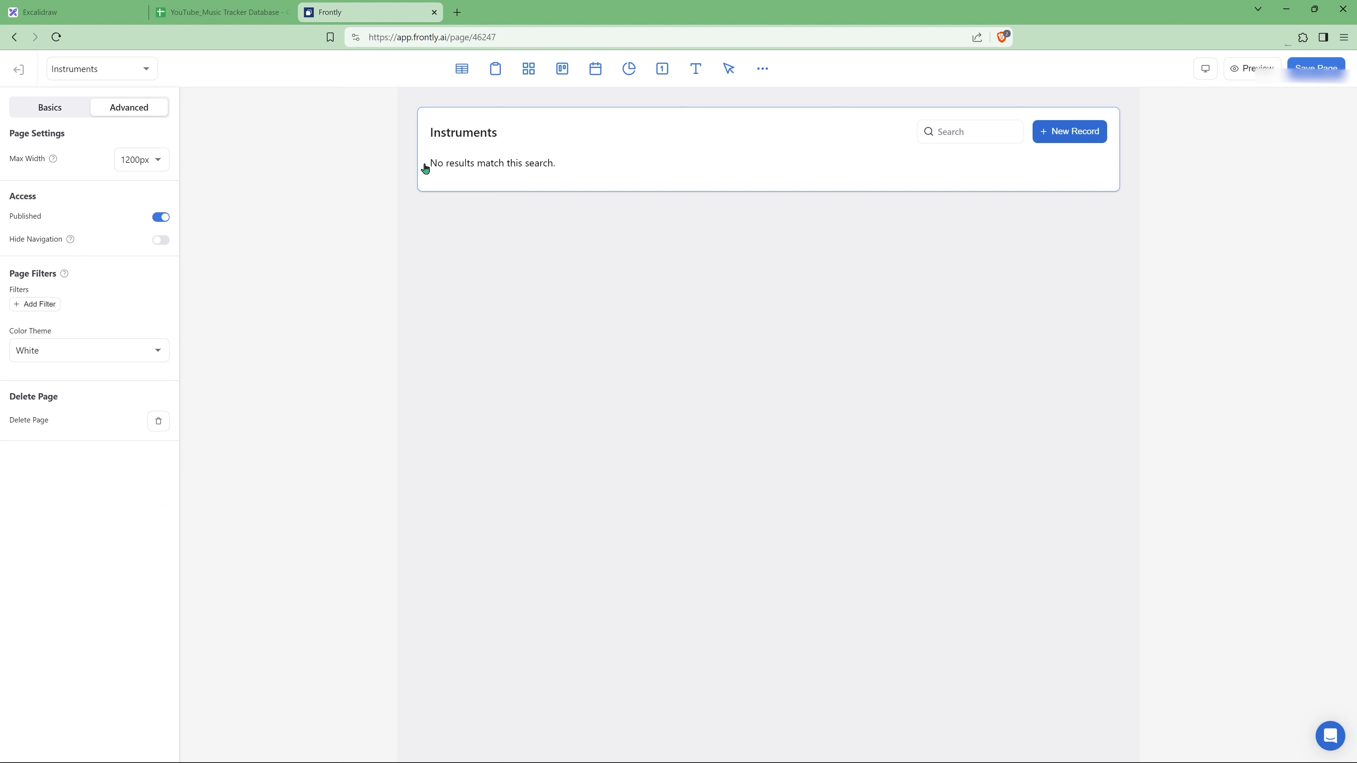
Hide the User Email column in the Instruments table block.
click(476, 170)
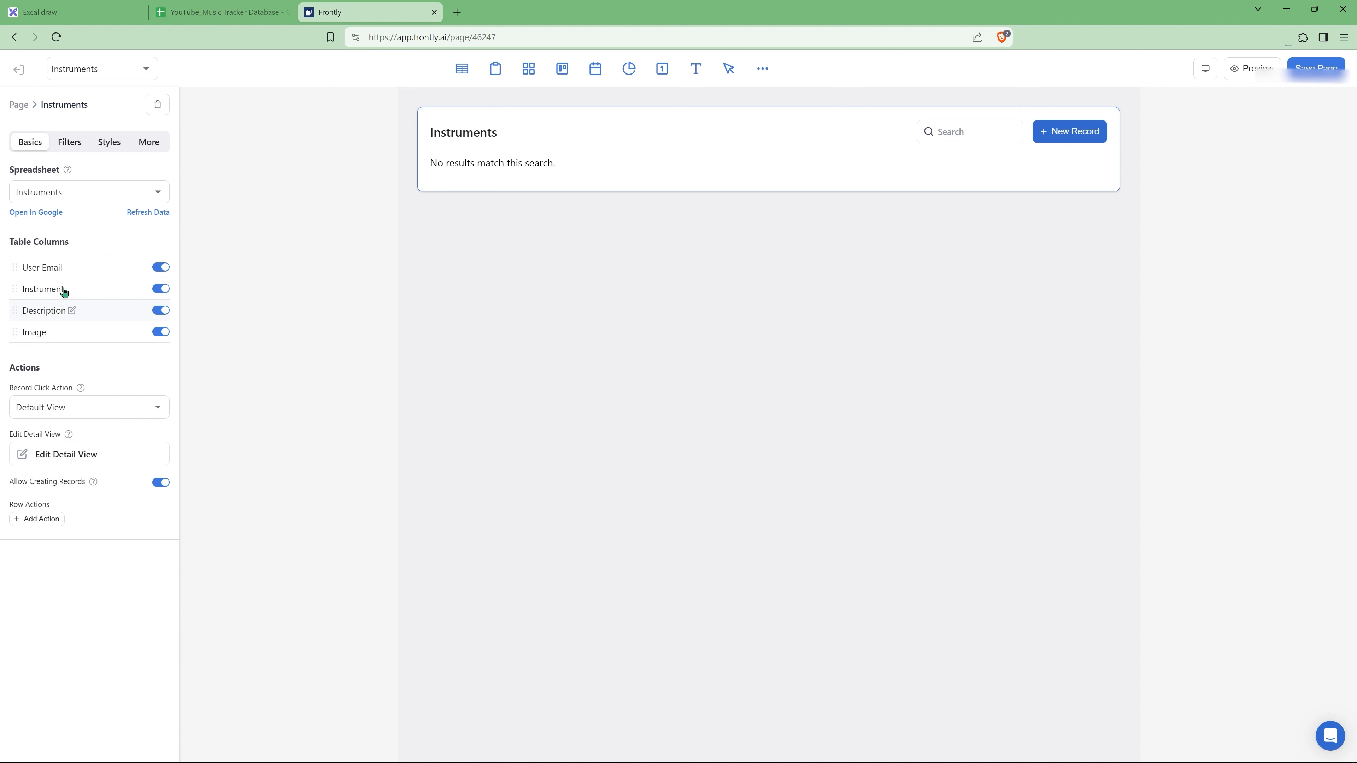
click(163, 268)
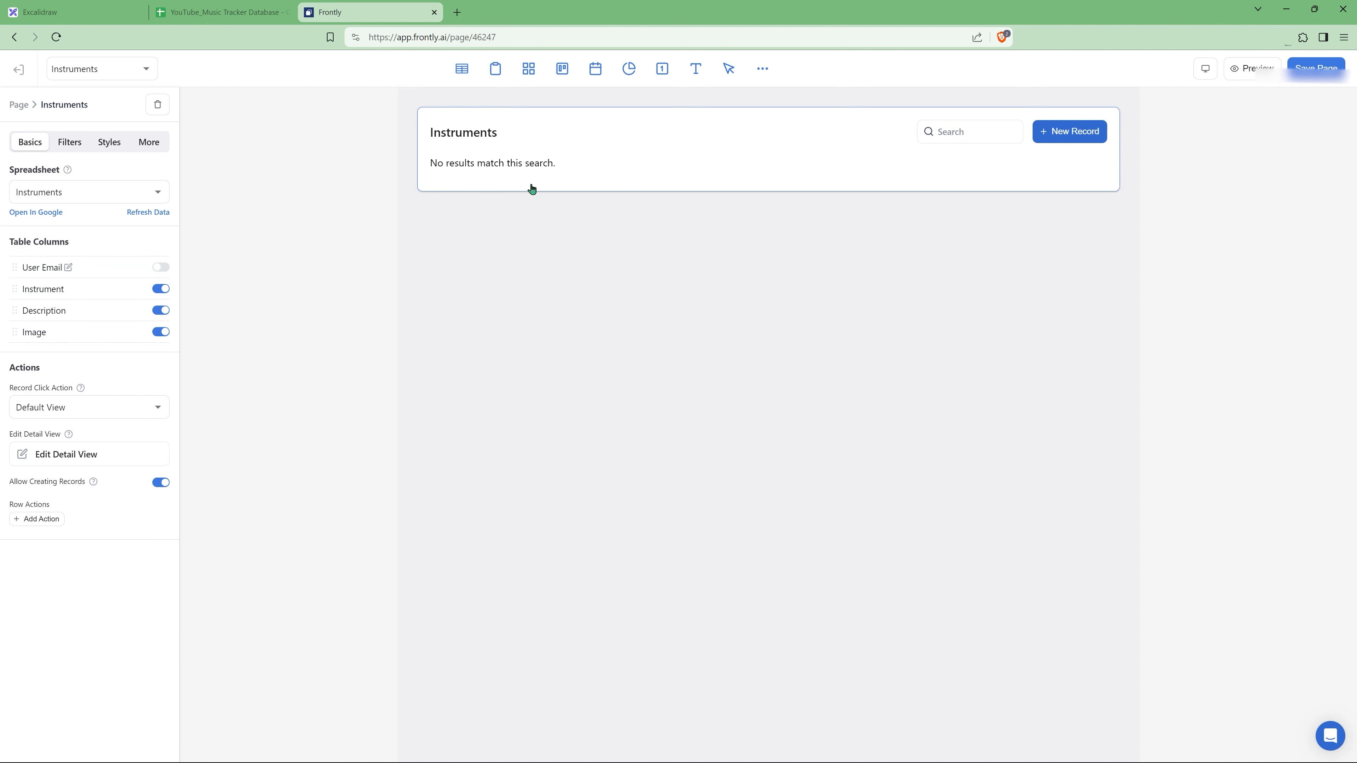
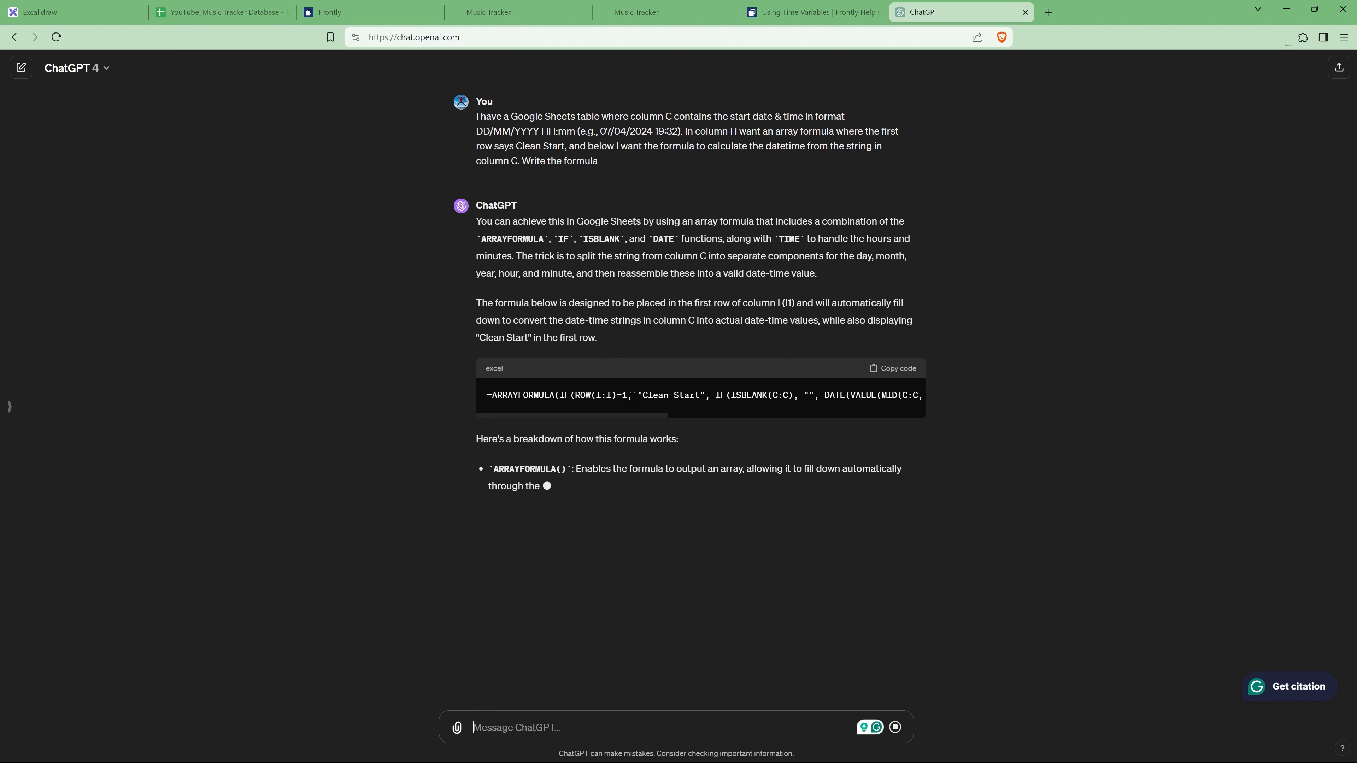
Copy the generated array formula from the ChatGPT reply and switch to the YouTube_Music Tracker Database spreadsheet in Google Sheets.
drag(580, 414, 515, 417)
click(893, 368)
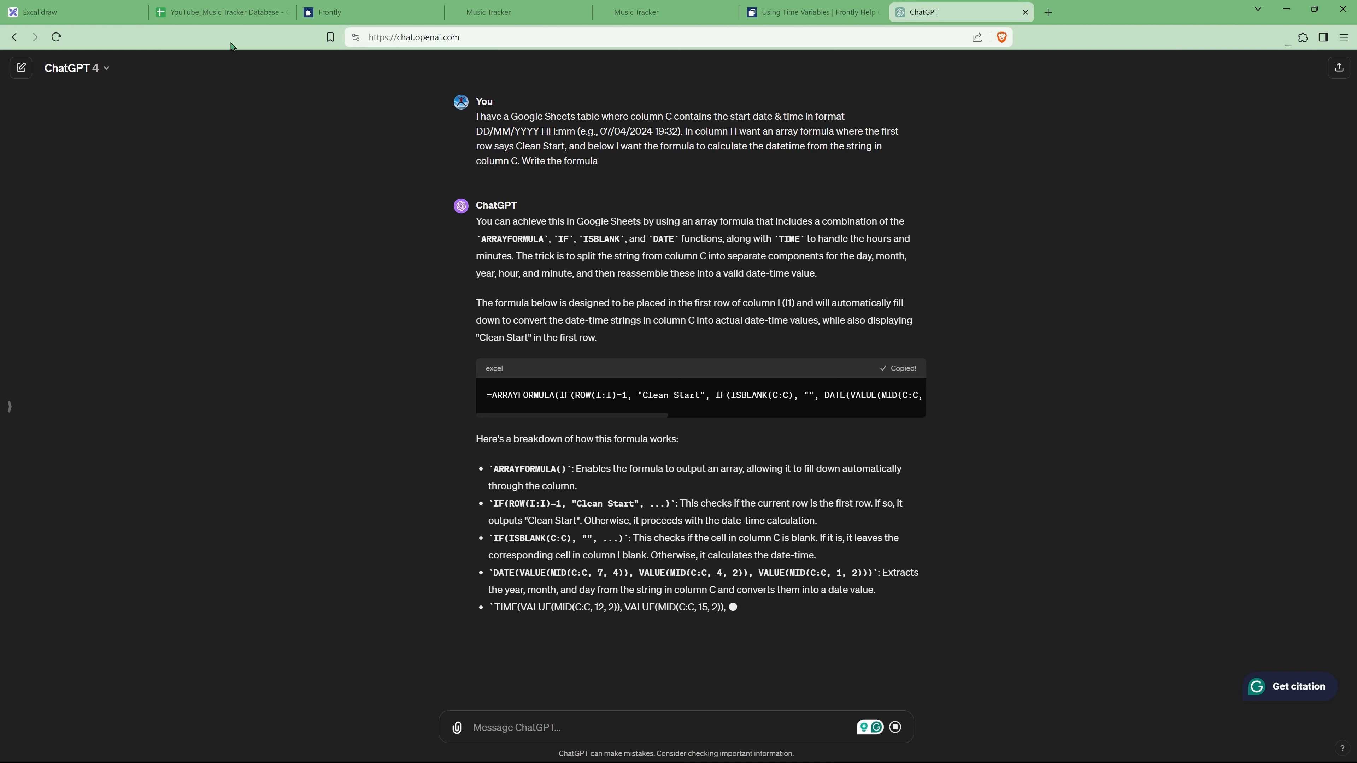
click(232, 19)
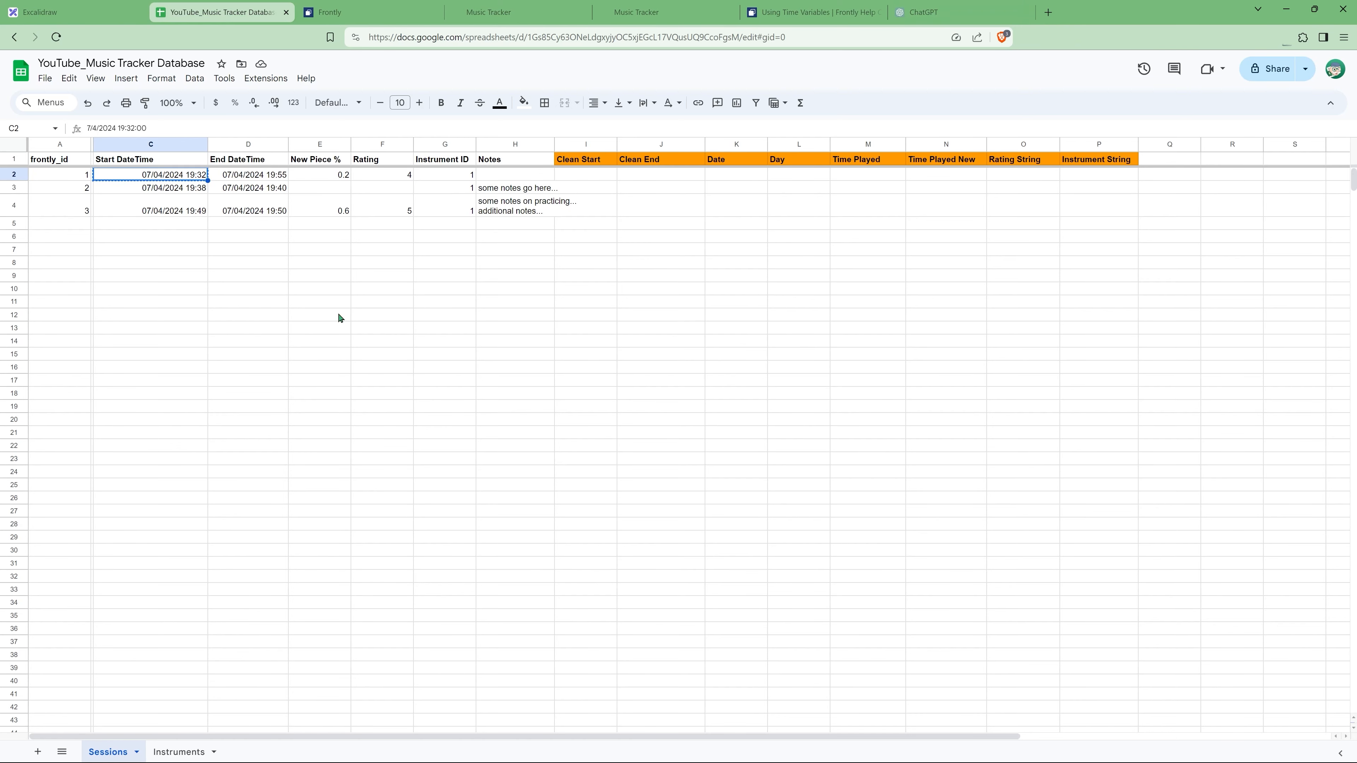
Replace the Clean Start header in cell I1 with the copied ARRAYFORMULA, keeping only one leading equals sign.
click(596, 162)
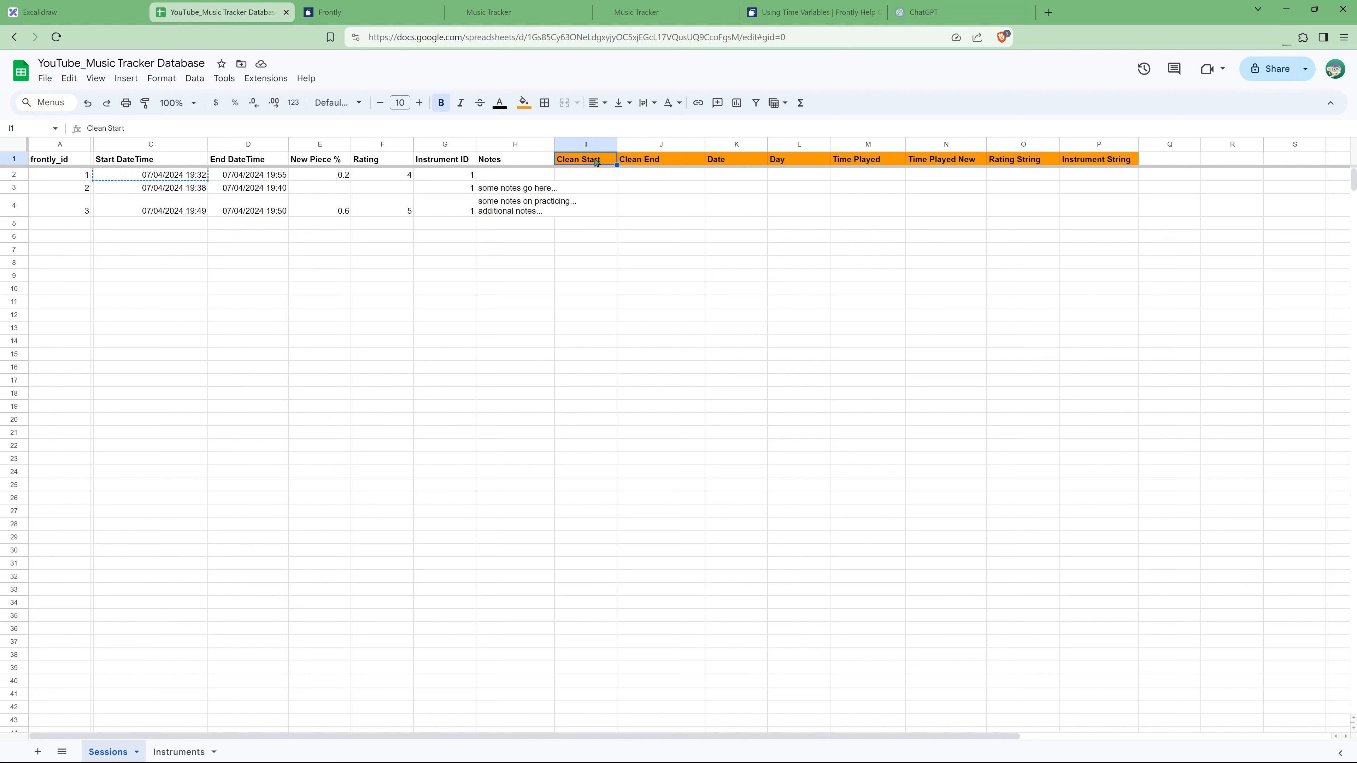
triple_click(193, 131)
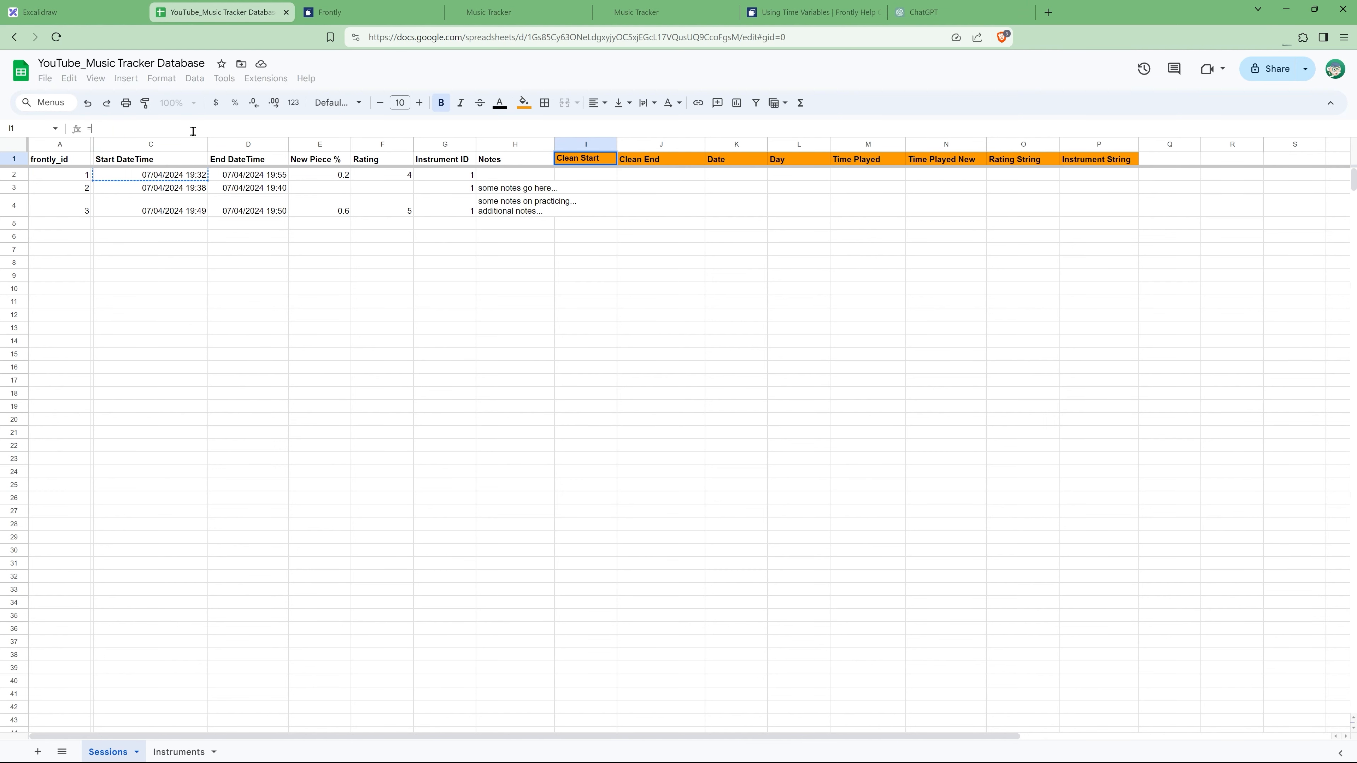
text(==ARRAYFORMULA(IF(ROW(I:I)=1, "Clean Start", IF(ISBLANK(C:C), "", DATE(VALUE(MID(C:C, 7, 4)), VALUE(MID(C:C, 4, 2)), VALUE(MID(C:C, 1, 2))) + TIME(VALUE(MID(C:C, 12, 2)), VALUE(MID(C:C, 15, 2)), 0)))))
click(96, 128)
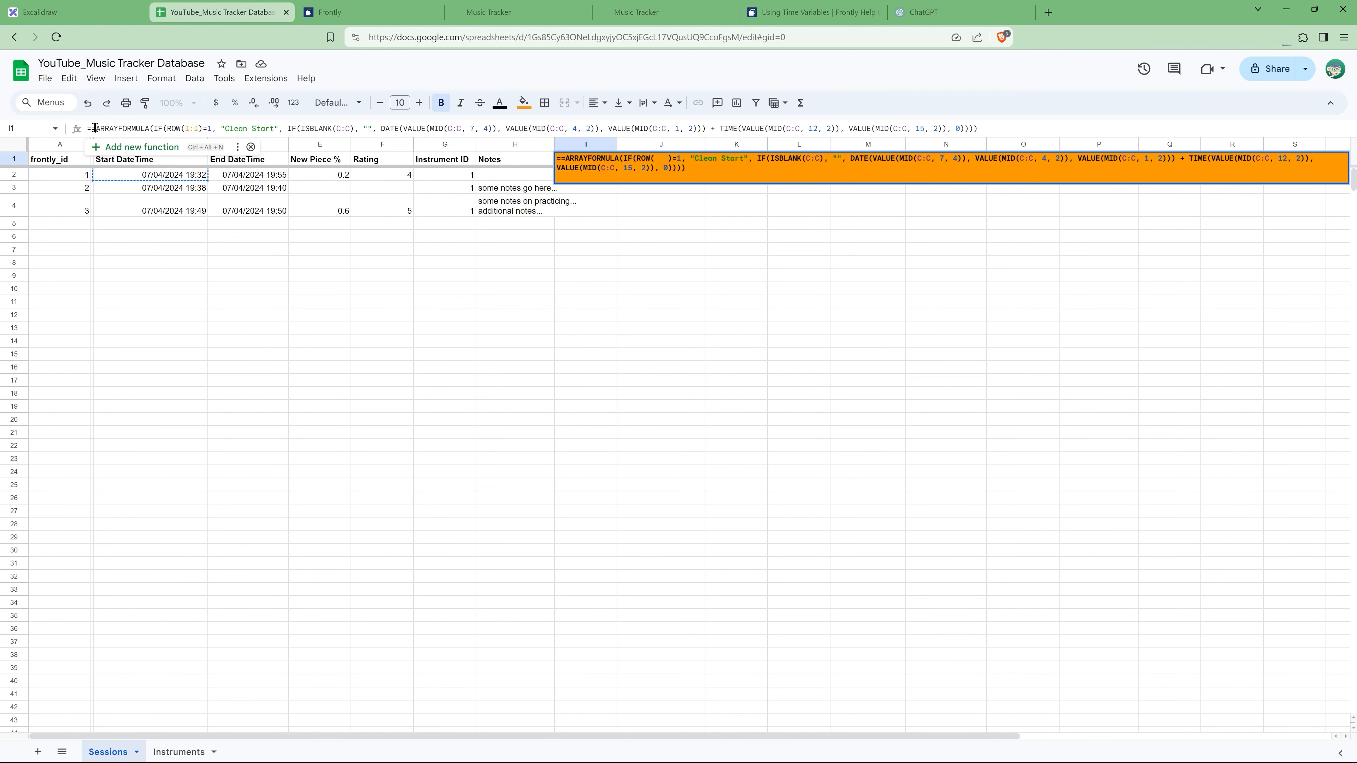
key(BackSpace)
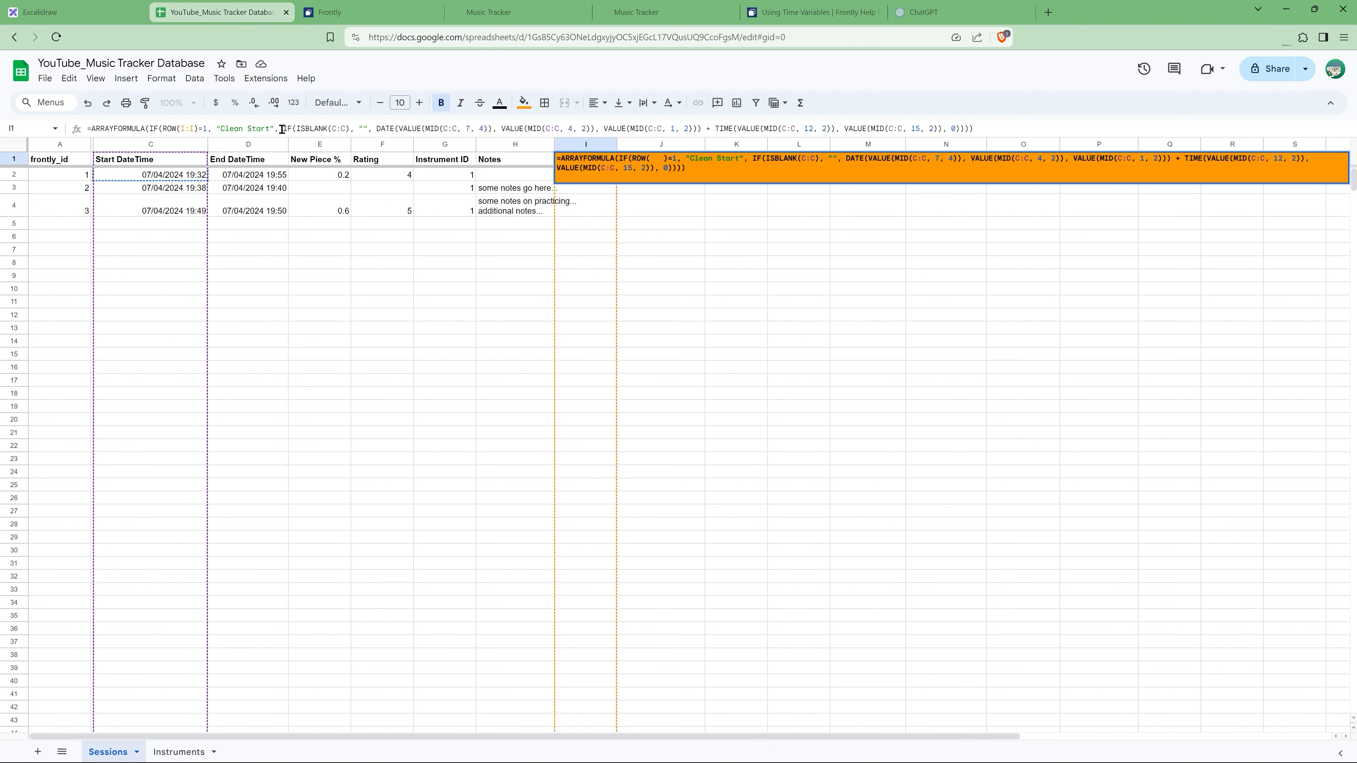
click(395, 128)
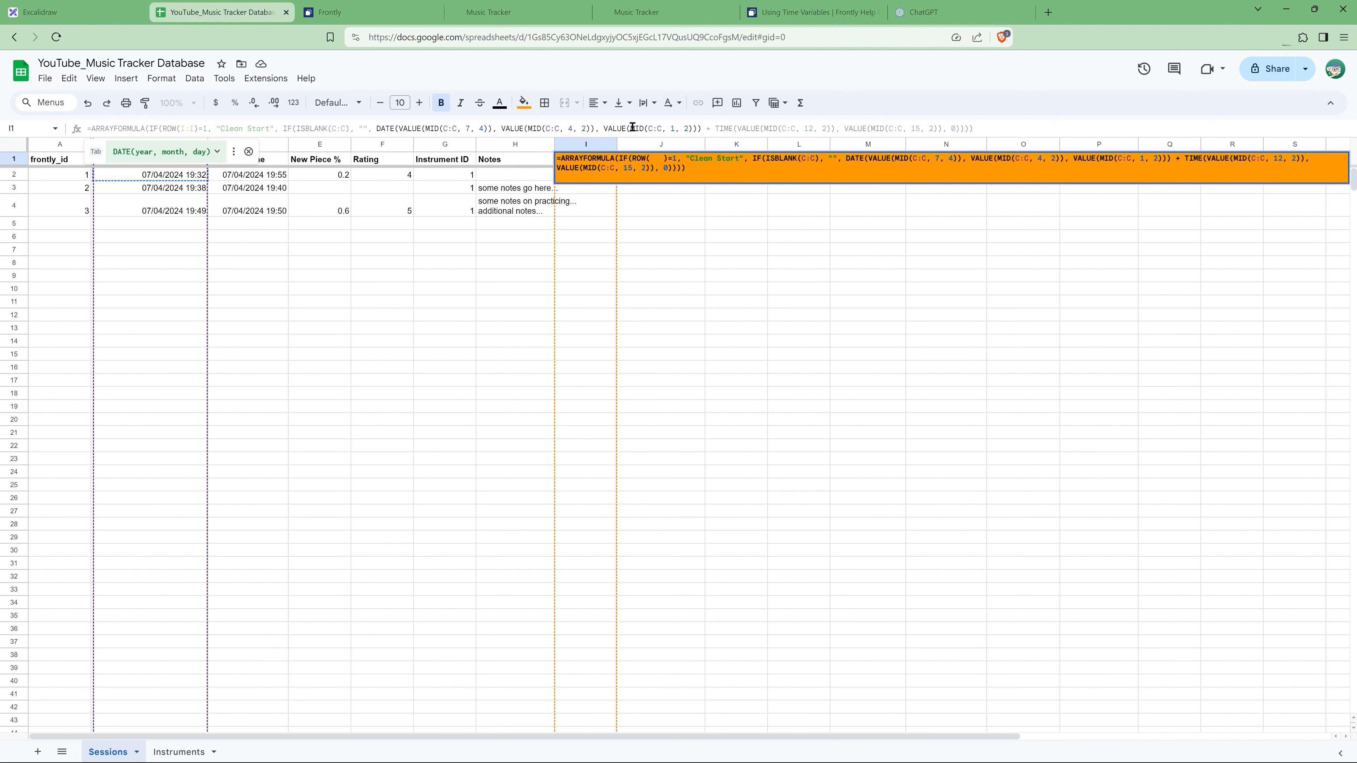
click(711, 128)
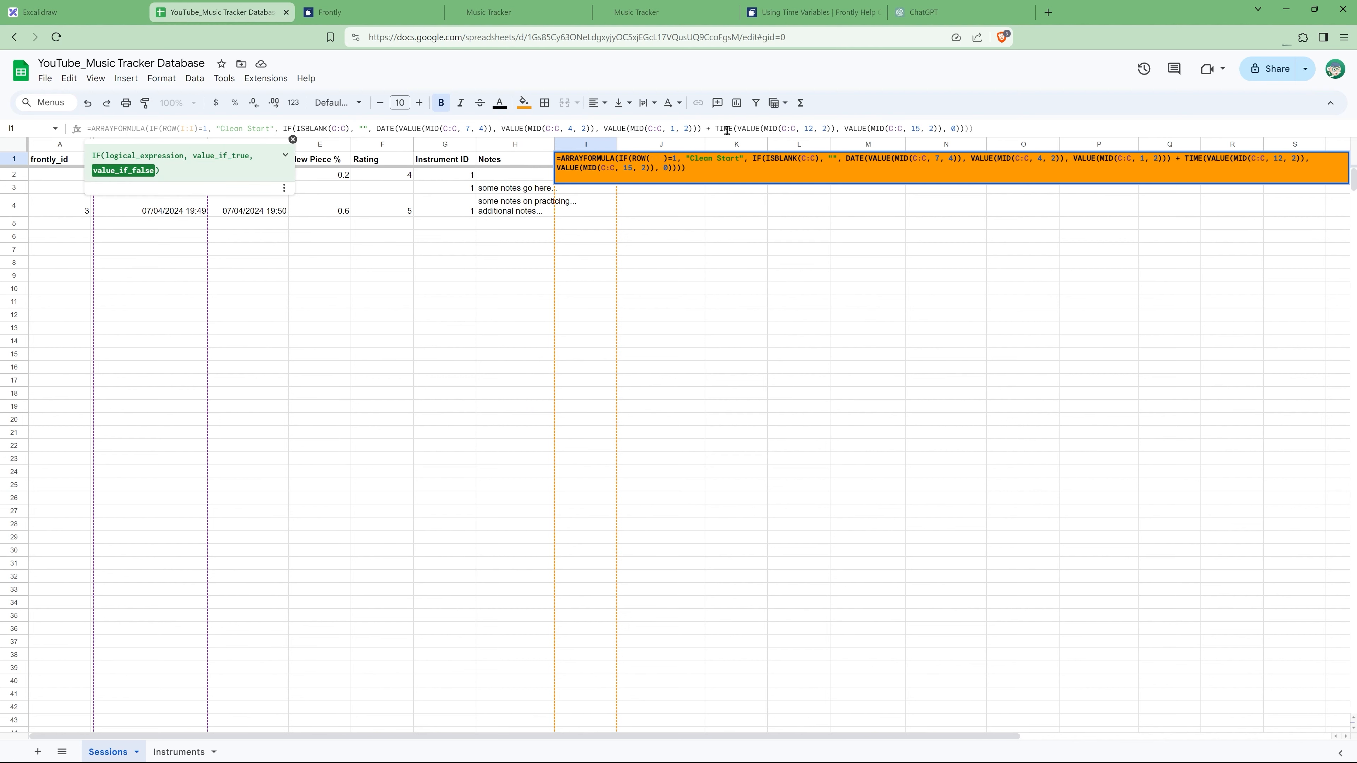
click(743, 129)
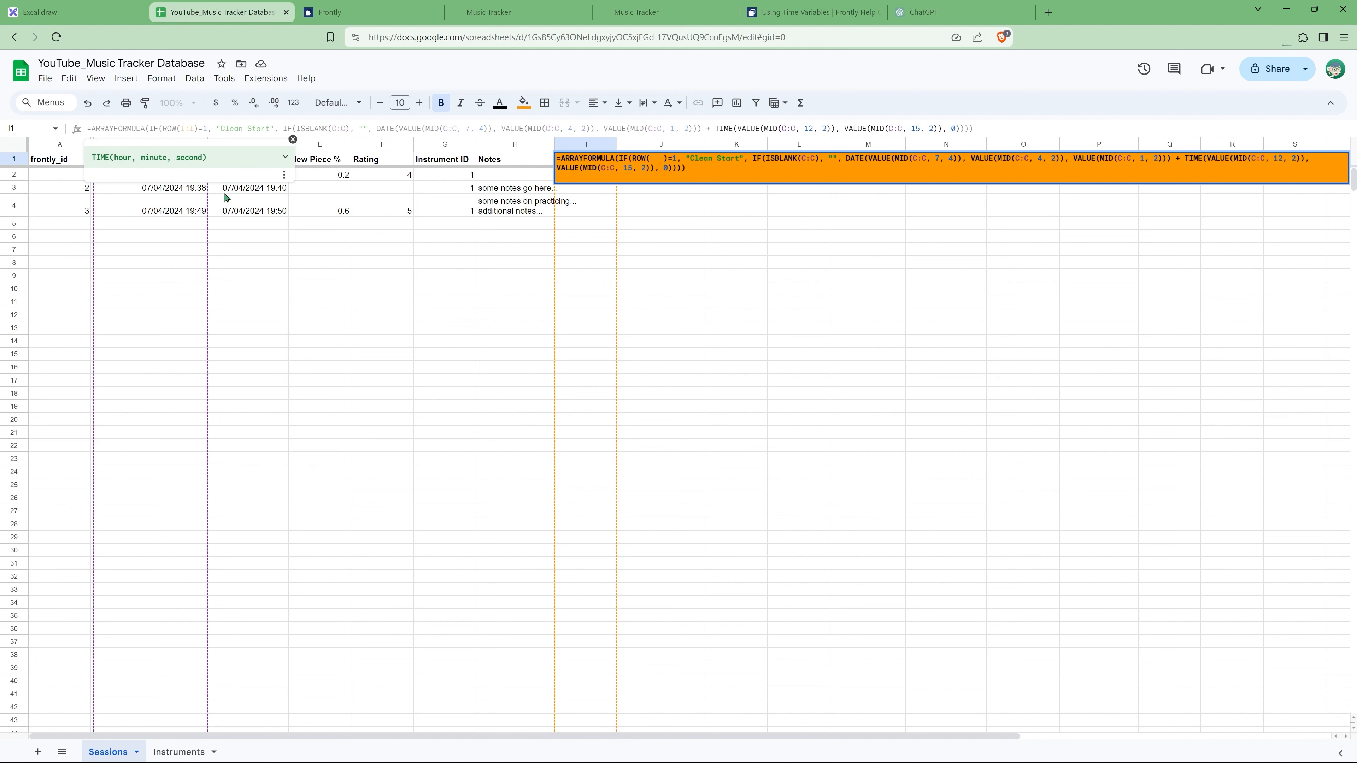
click(969, 124)
key(Return)
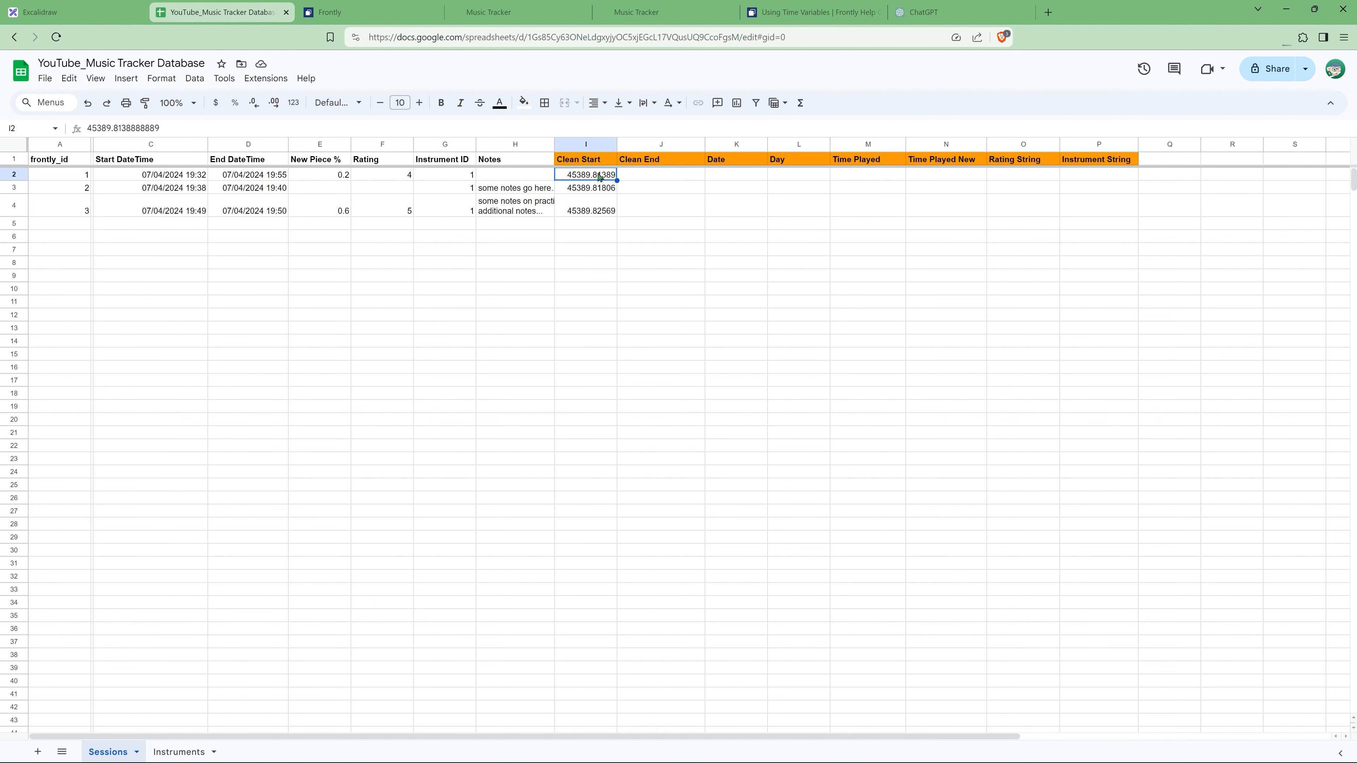
Try entering "kjl" in cell I6 beneath the Clean Start array formula, and clear that cell again.
click(603, 163)
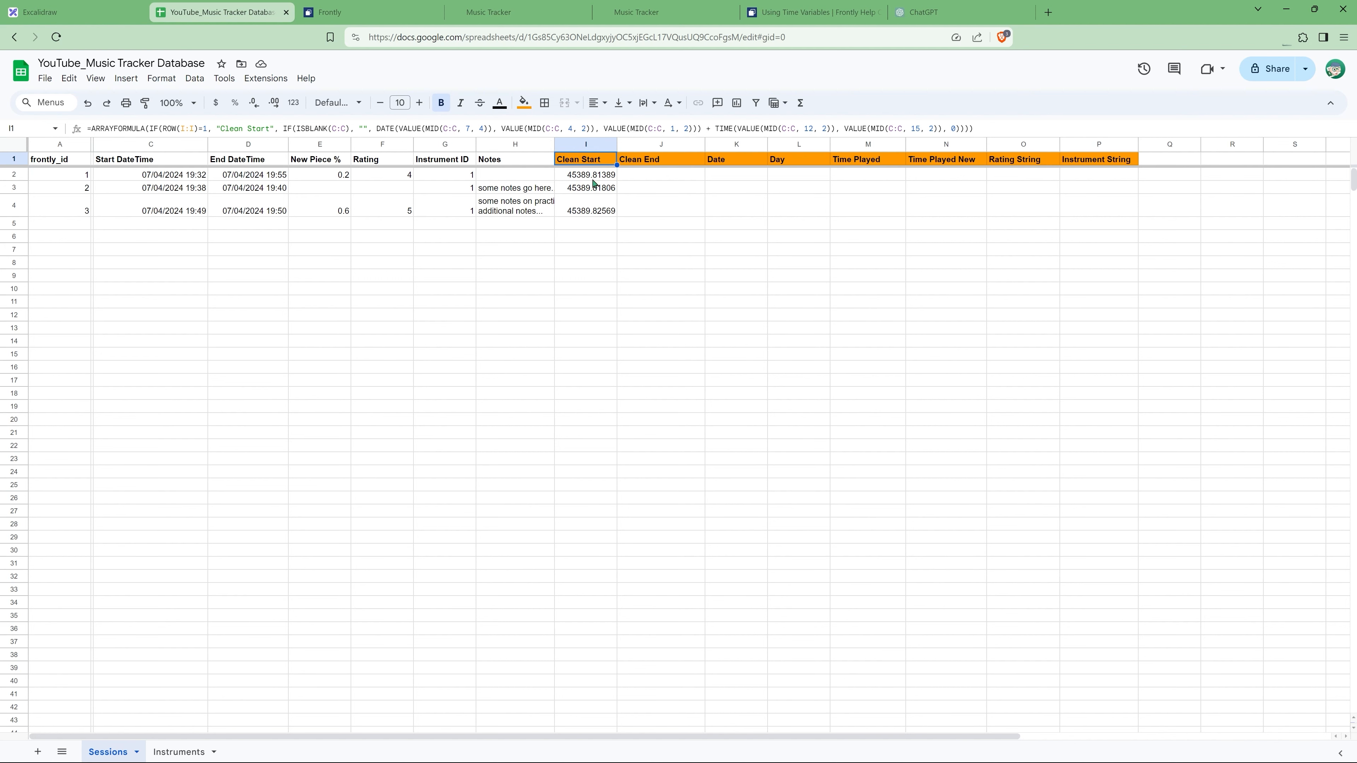
drag(593, 160, 1094, 160)
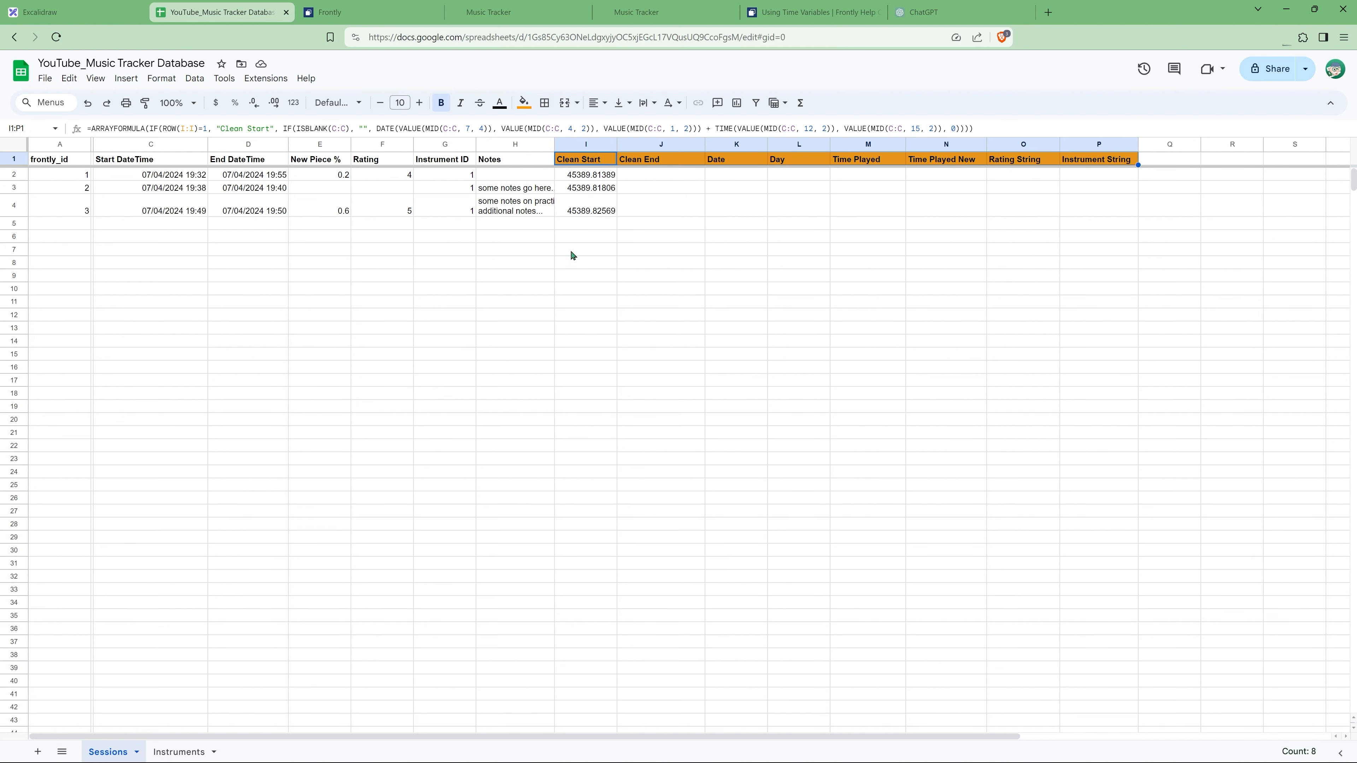
click(588, 236)
text(kjl)
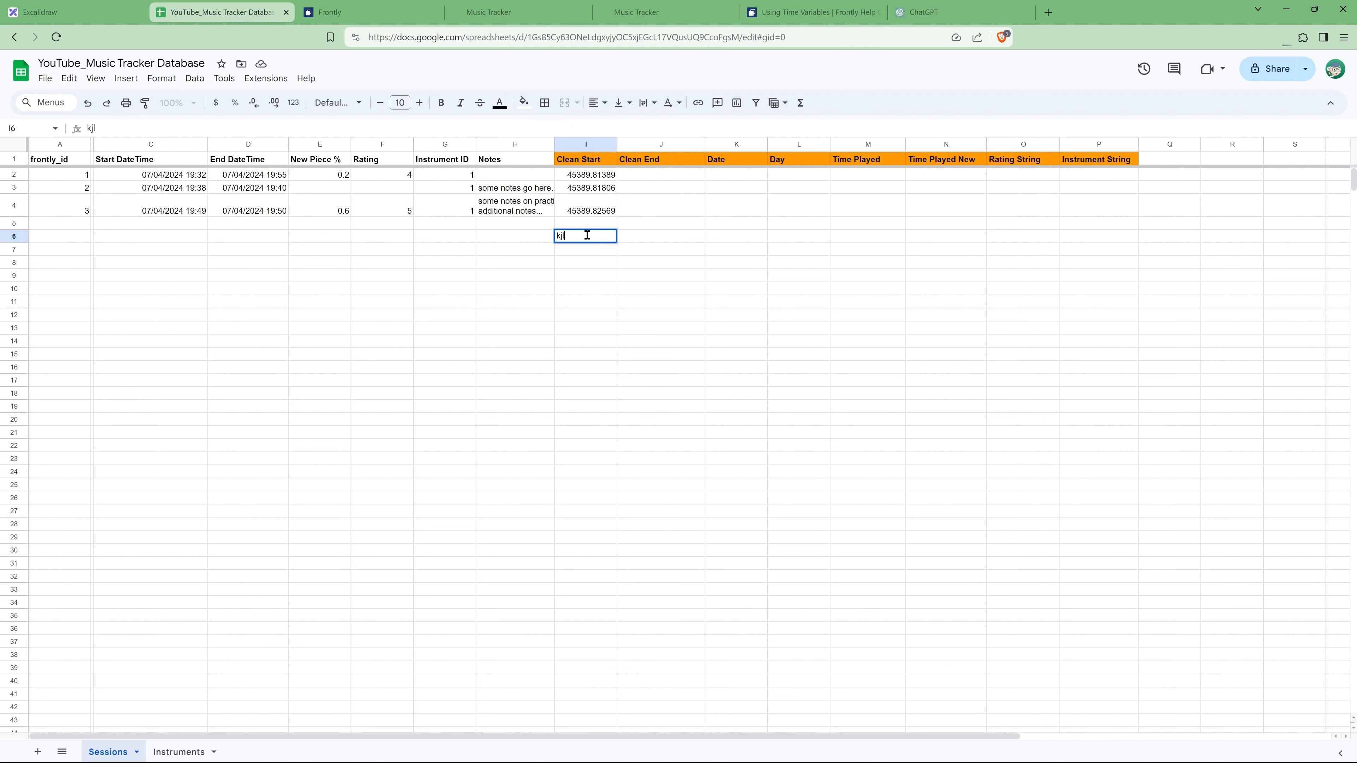
key(Return)
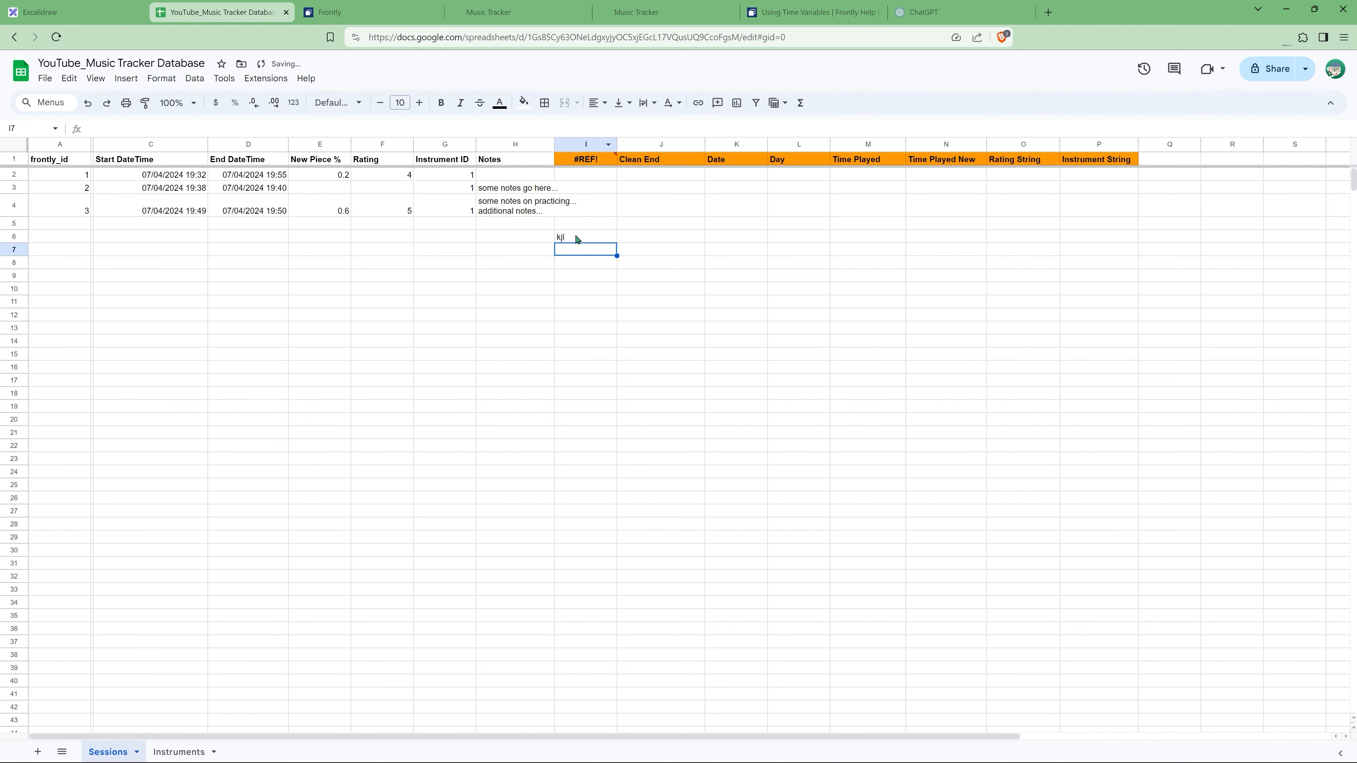
click(577, 239)
key(Delete)
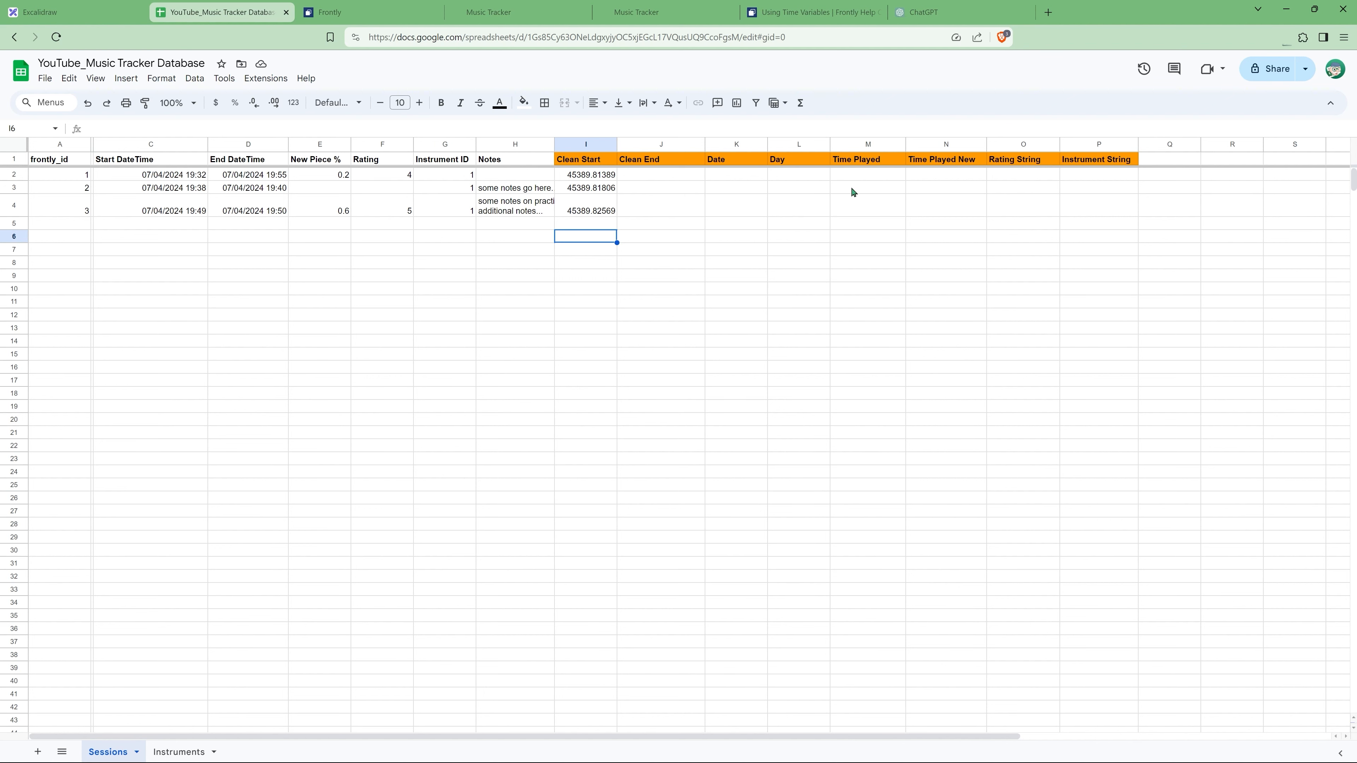
Copy the Clean Start array formula from I1 into the Clean End header cell J1 so it references column D.
click(594, 168)
click(560, 129)
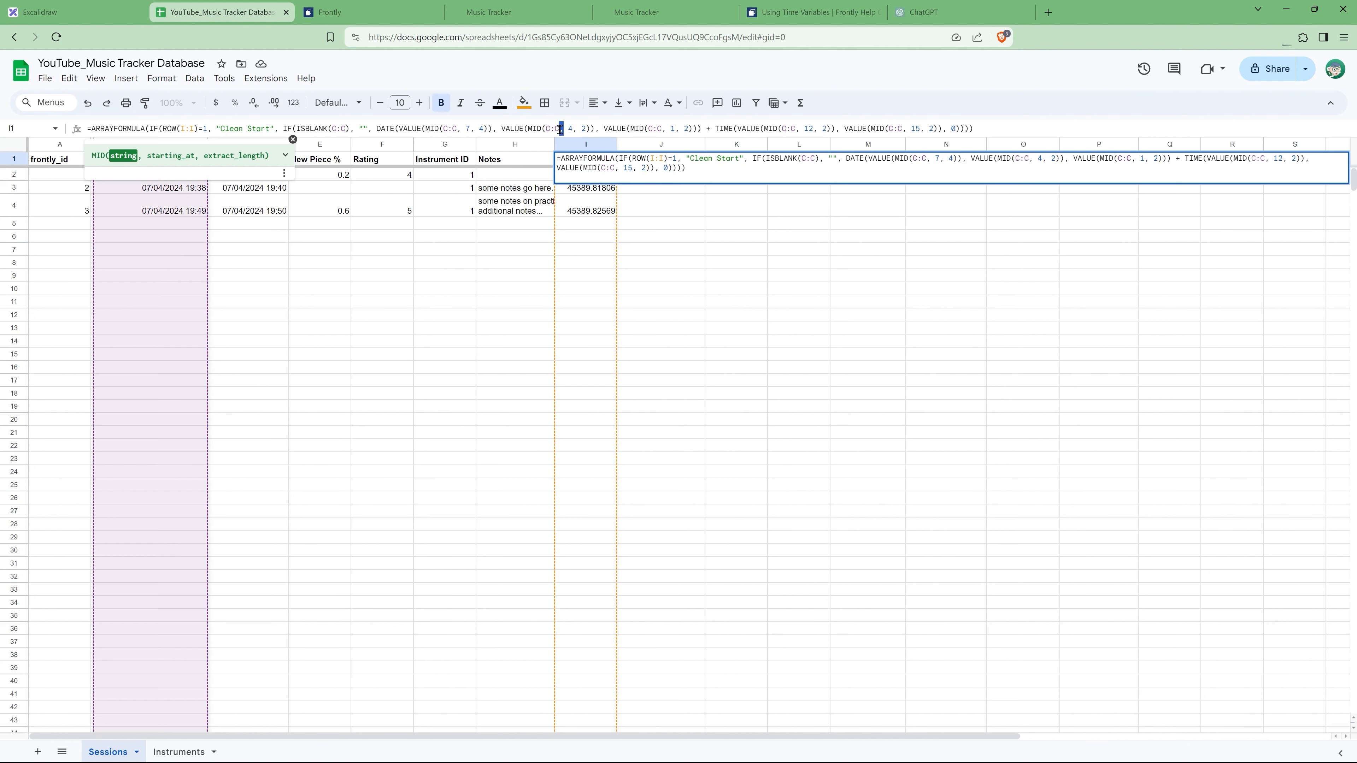
key(ctrl+a)
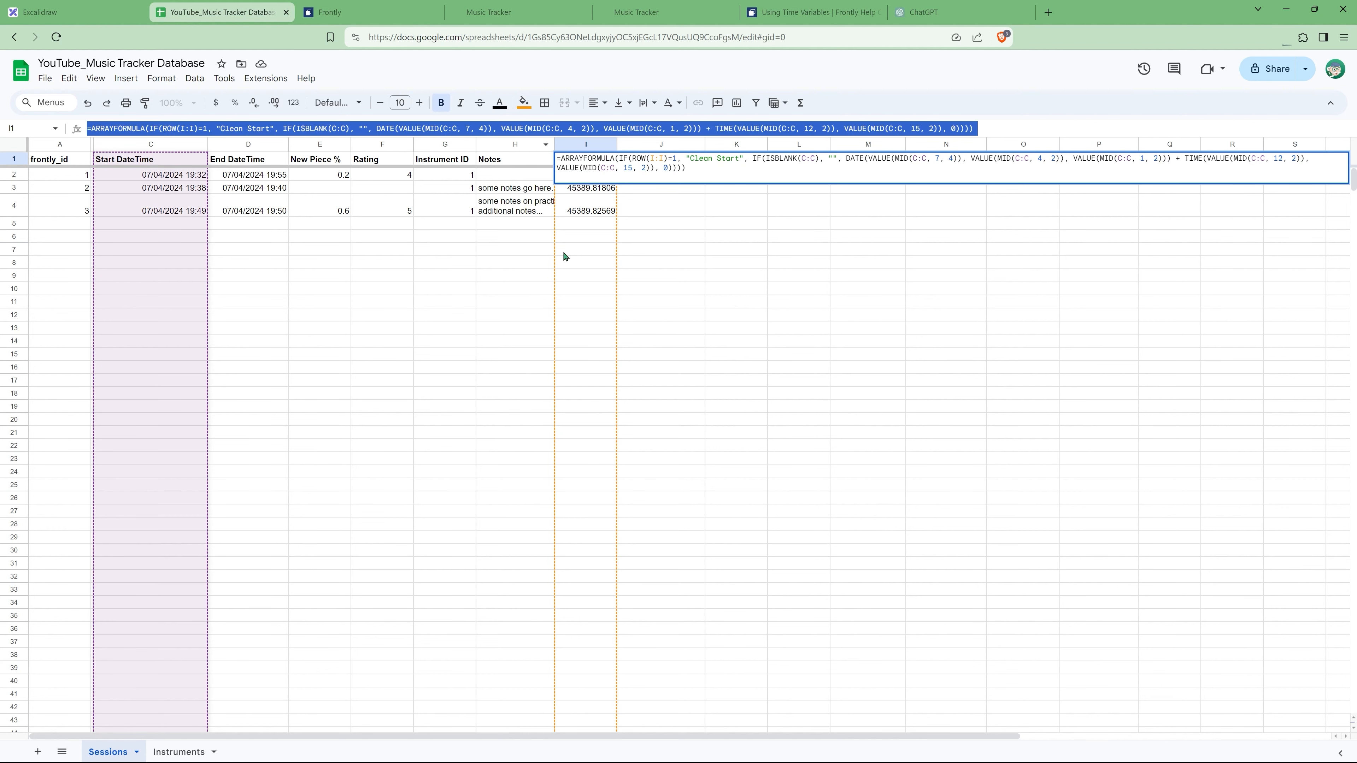
key(Escape)
key(ctrl+c)
key(Right)
key(ctrl+v)
key(Return)
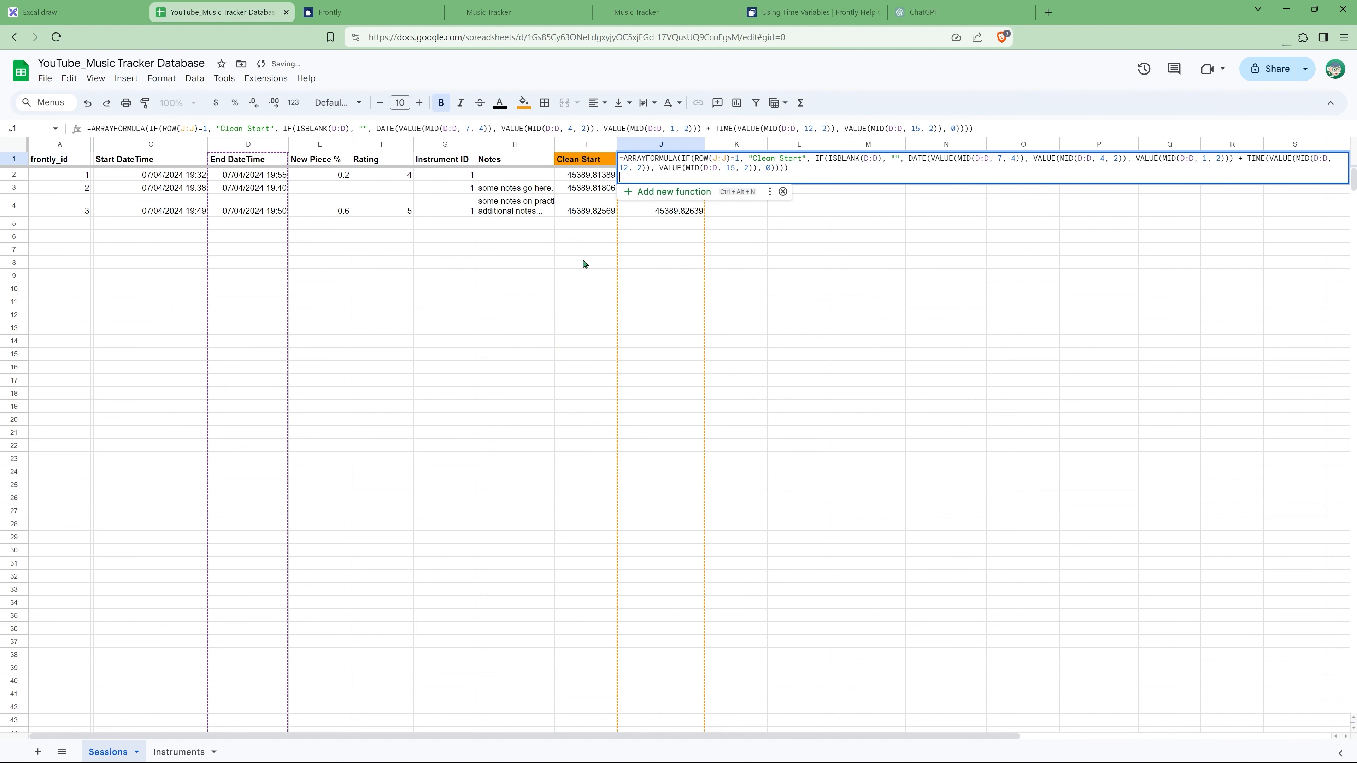
Change the header text inside the J1 array formula to "Clean End".
double_click(785, 159)
key(Left)
key(Return)
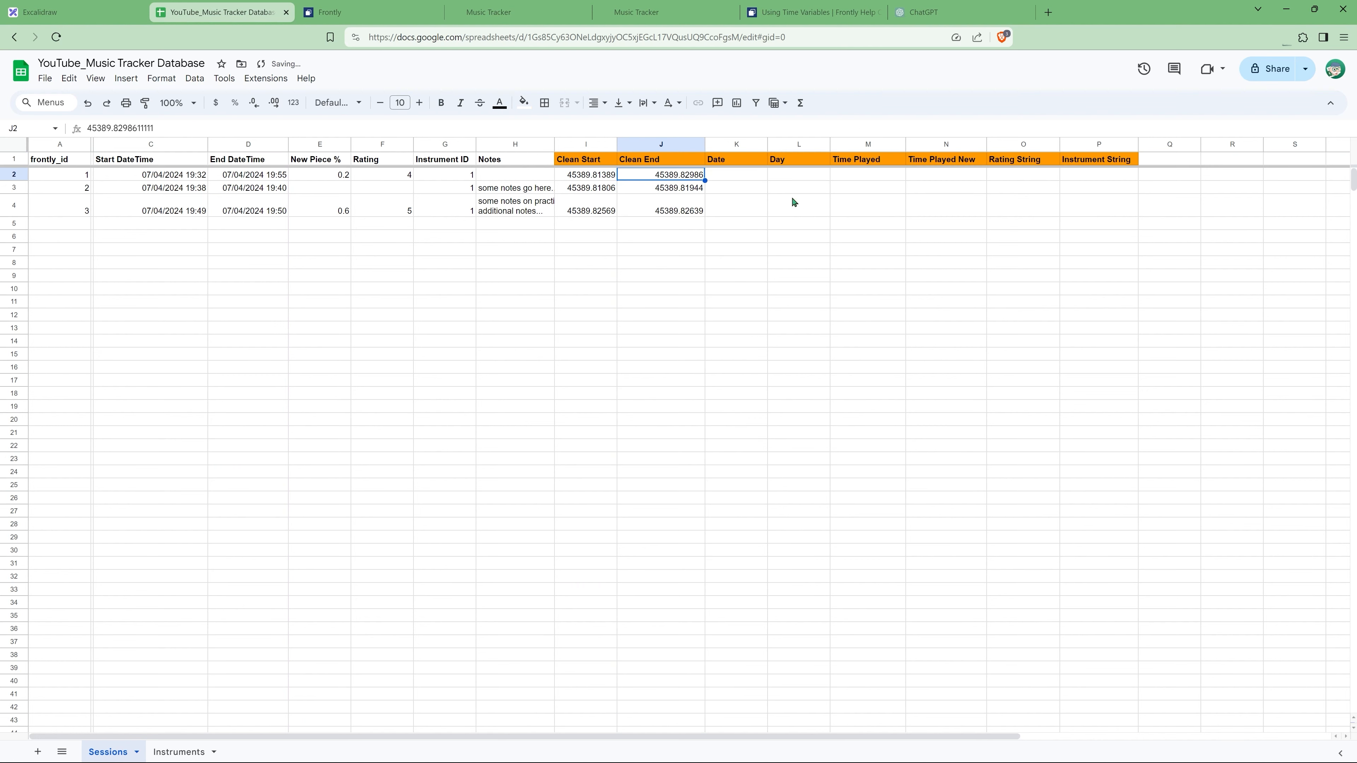
click(663, 159)
double_click(663, 159)
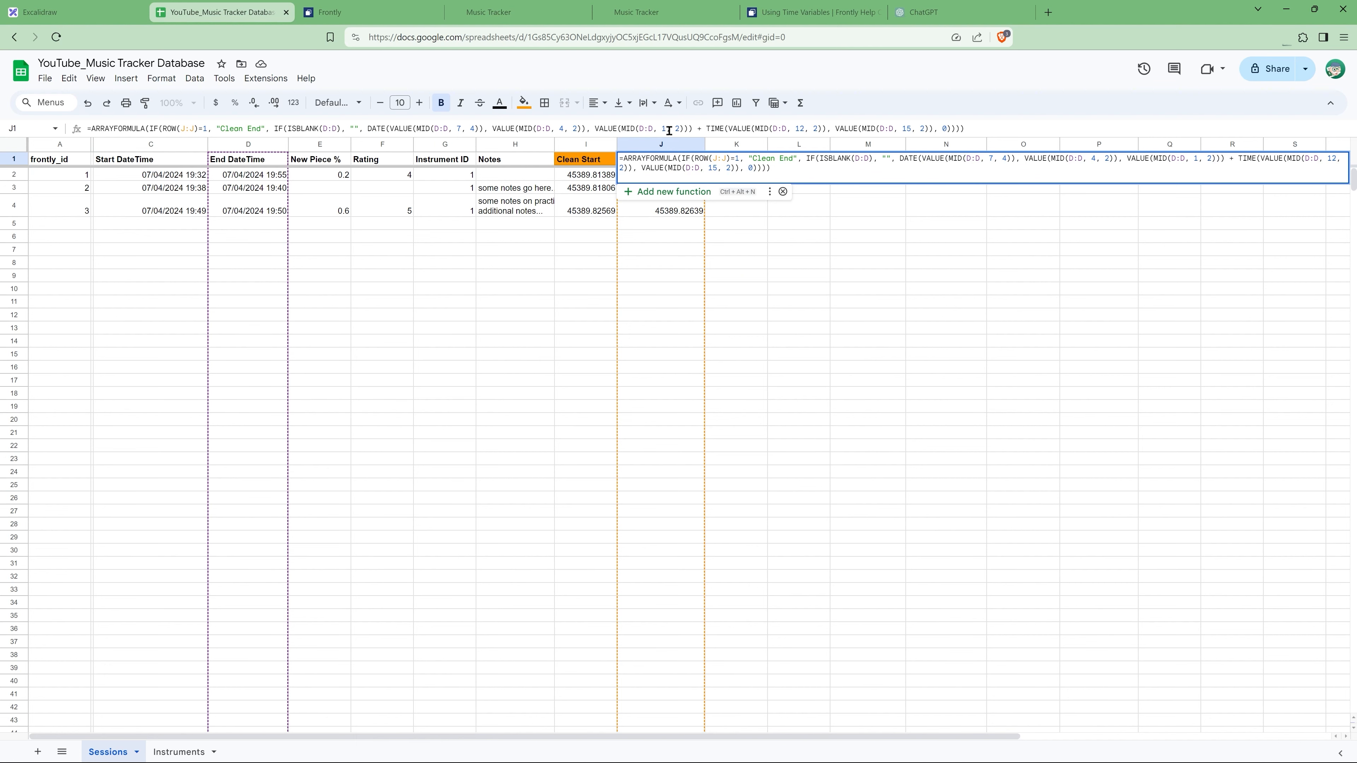
key(Escape)
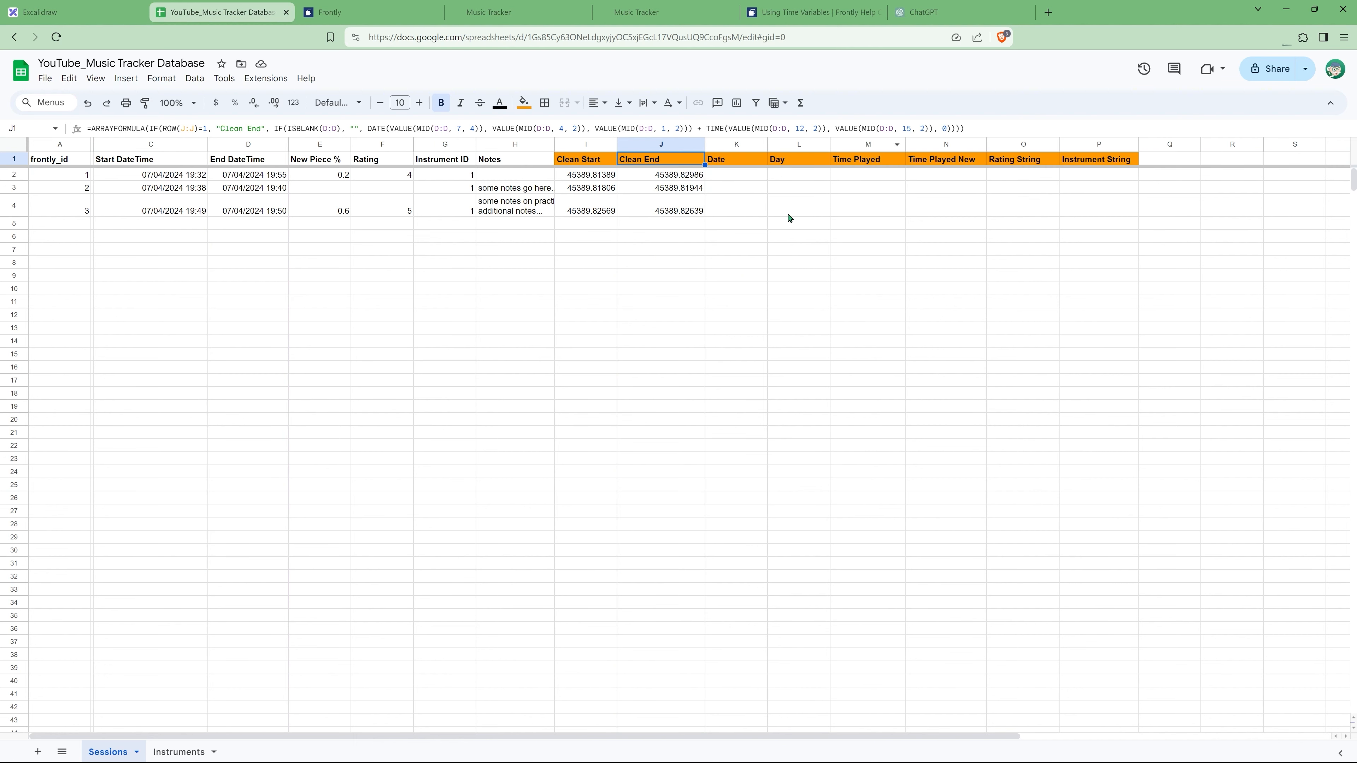
Replace the Time Played header in cell M1 with the full array formula copied from J1.
click(858, 161)
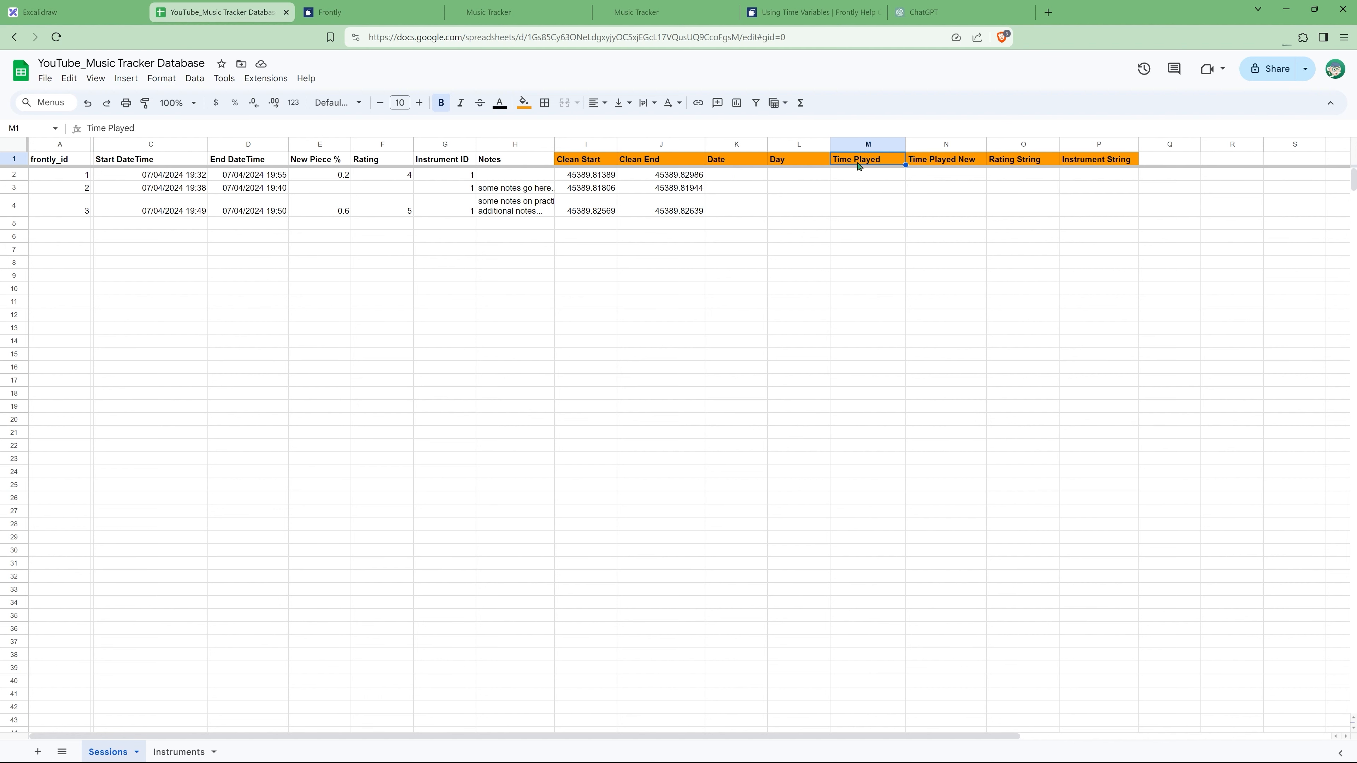
click(668, 176)
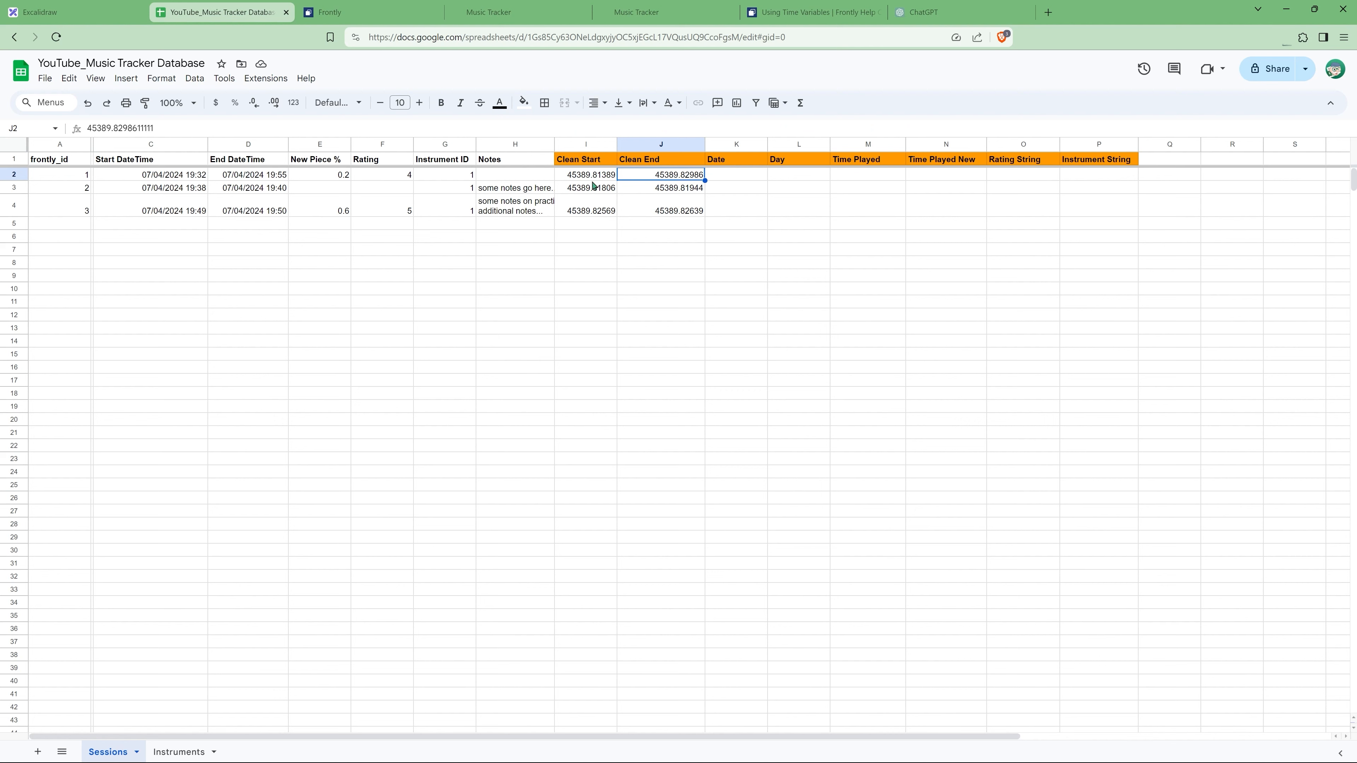
key(Up)
click(398, 129)
key(ctrl+a)
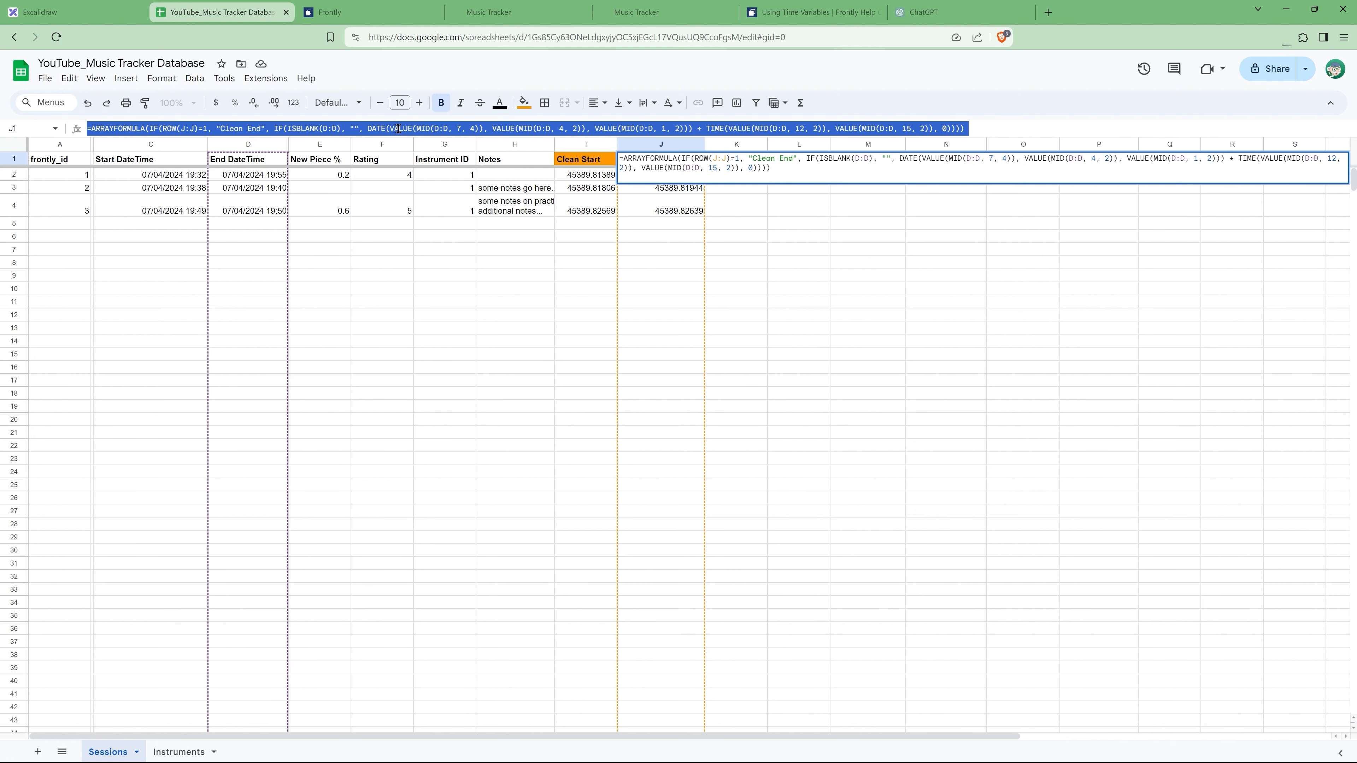
key(Escape)
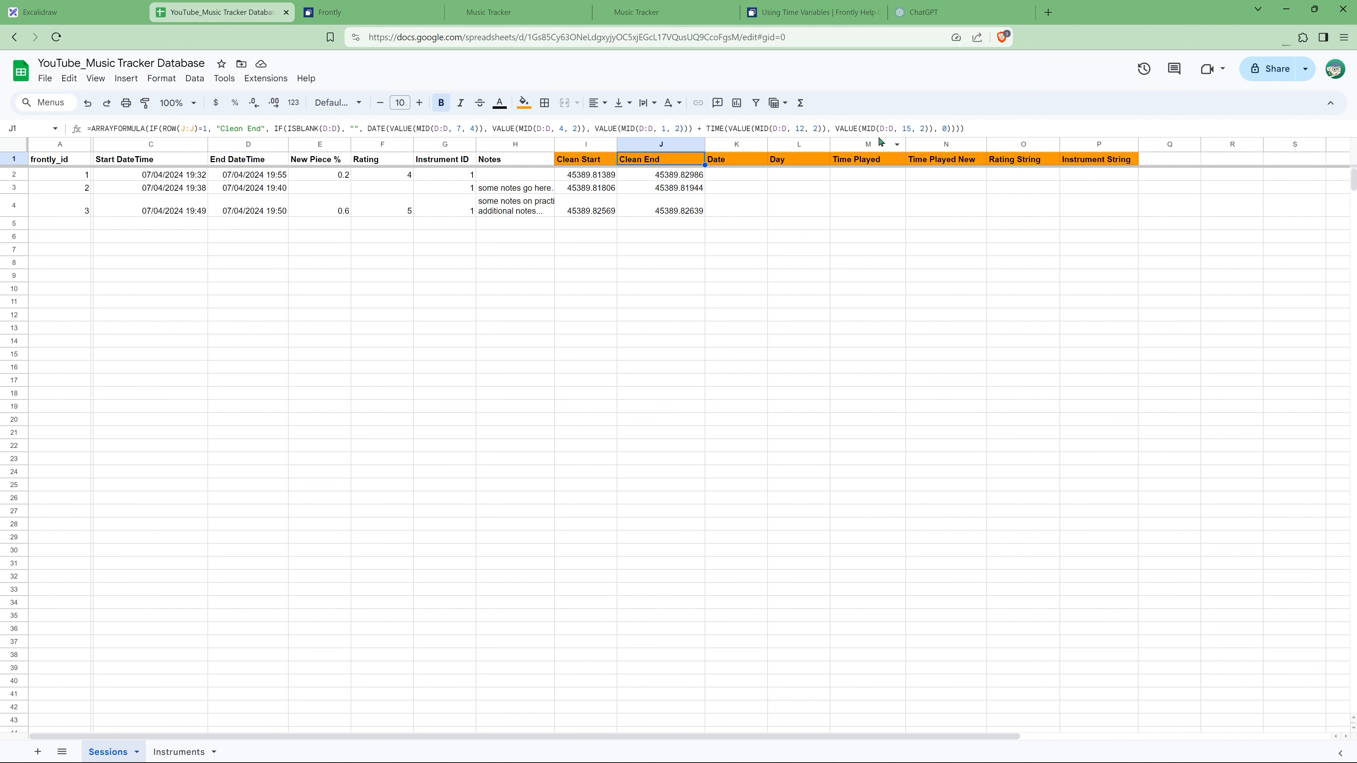
double_click(871, 162)
key(ctrl+a)
key(ctrl+v)
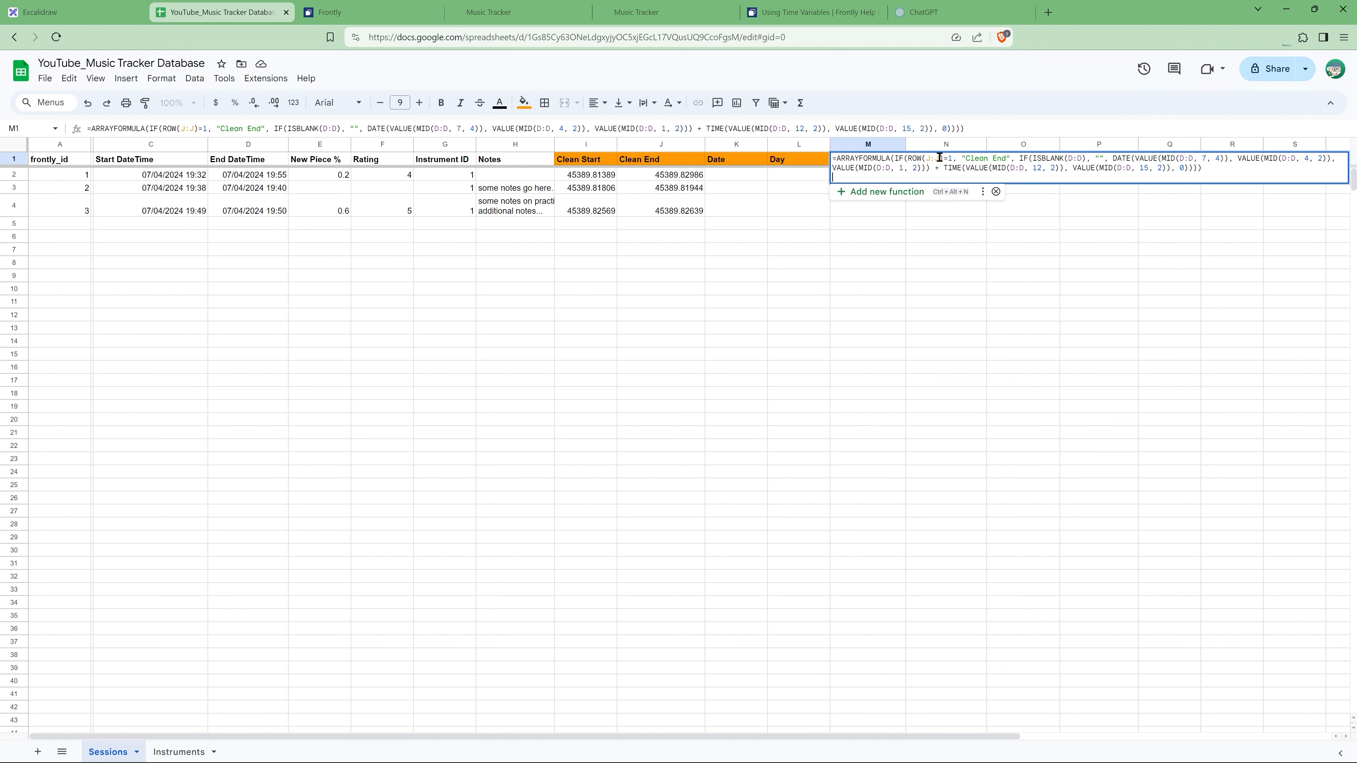
Set the ROW reference in the M1 formula to M:M and its header text to "Time Played".
drag(940, 158, 926, 159)
text(M:M)
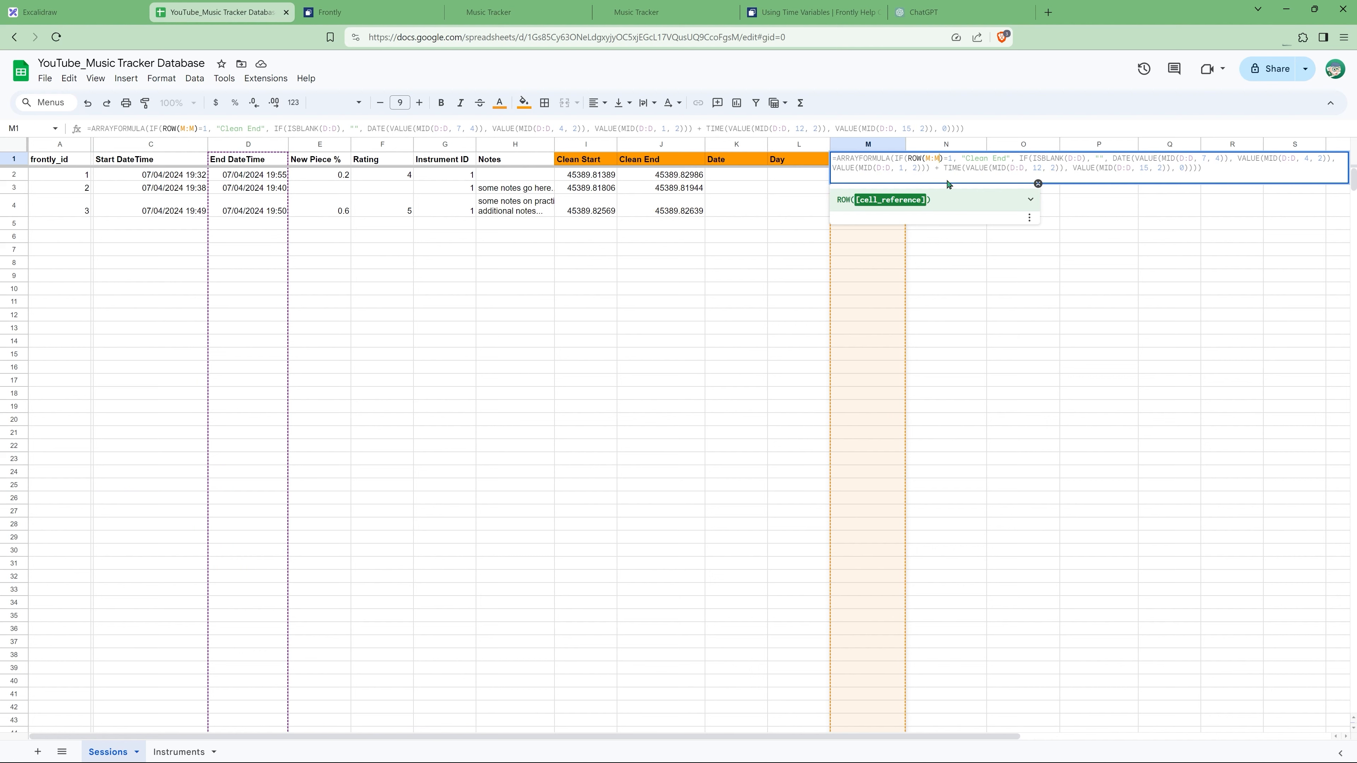
double_click(976, 160)
click(977, 160)
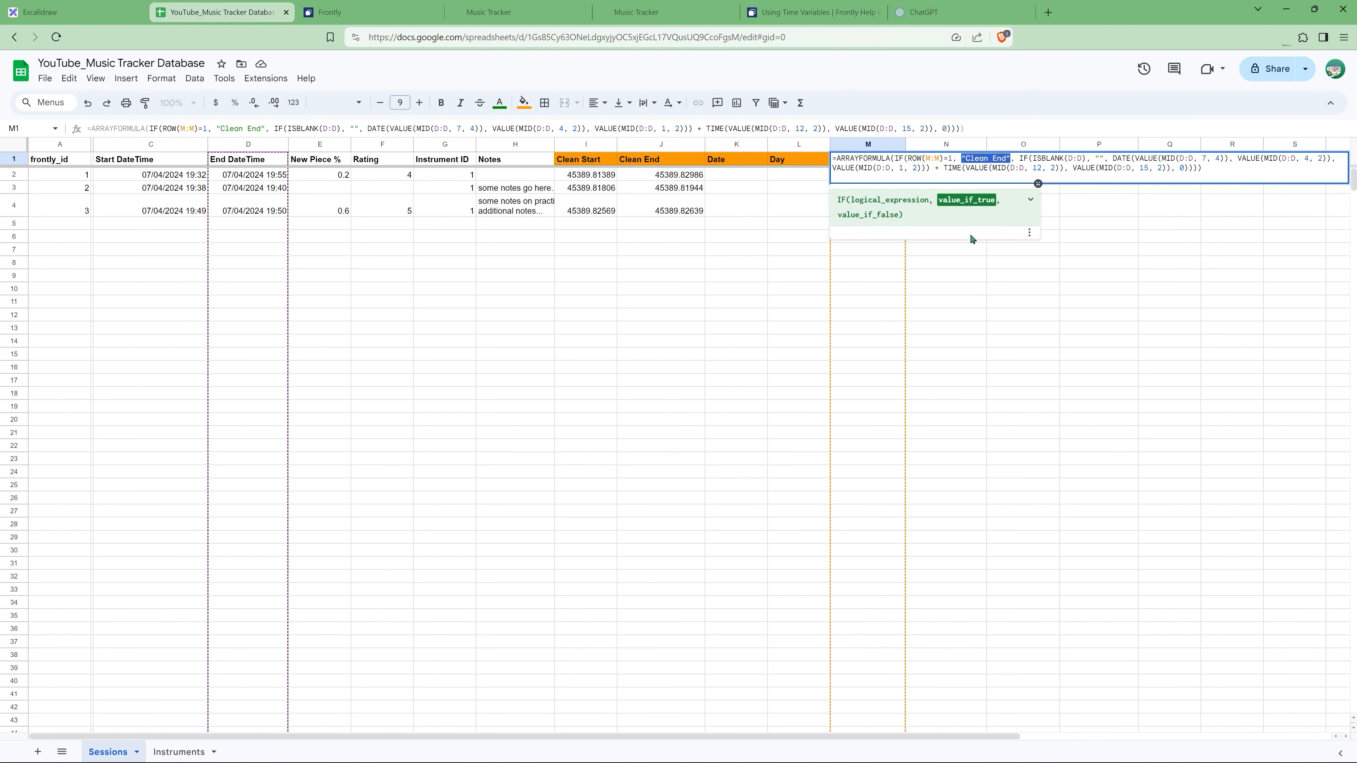
text("Time Playe)
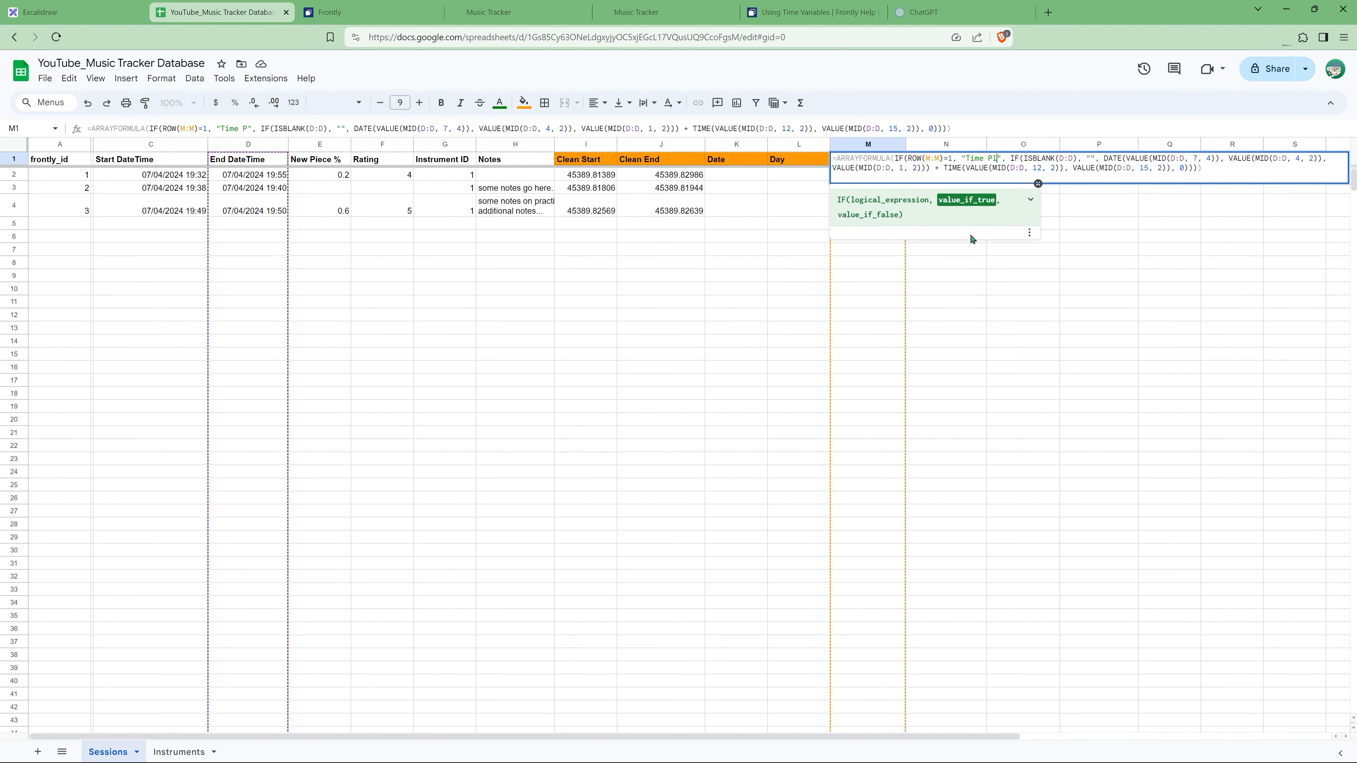
text(d)
Delete the DATE and TIME expression from the M1 formula, leaving the ISBLANK condition's false value empty.
key(Right)
key(Right)
key(Right)
key(Right)
key(Right)
key(Right)
key(Right)
key(Right)
key(Right)
key(Right)
key(Right)
key(Right)
key(Right)
key(Right)
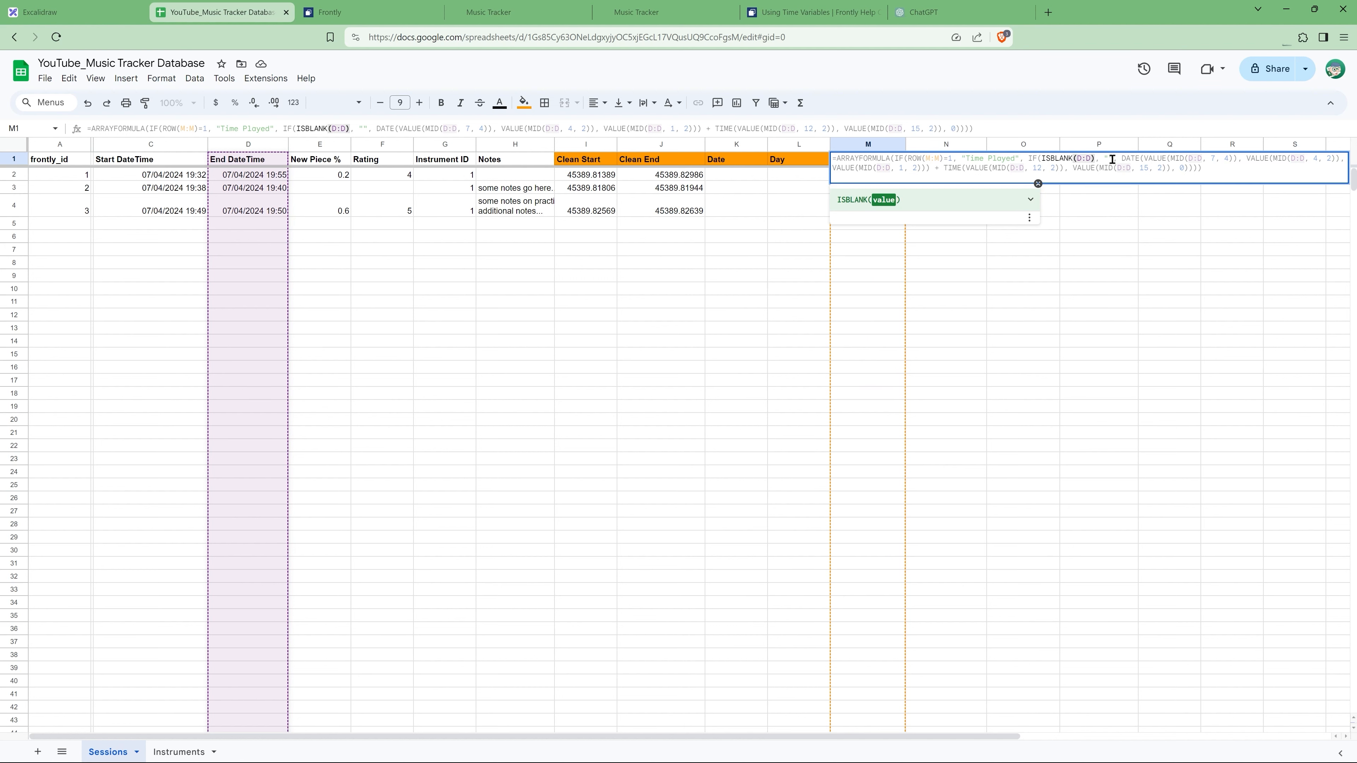
click(1126, 157)
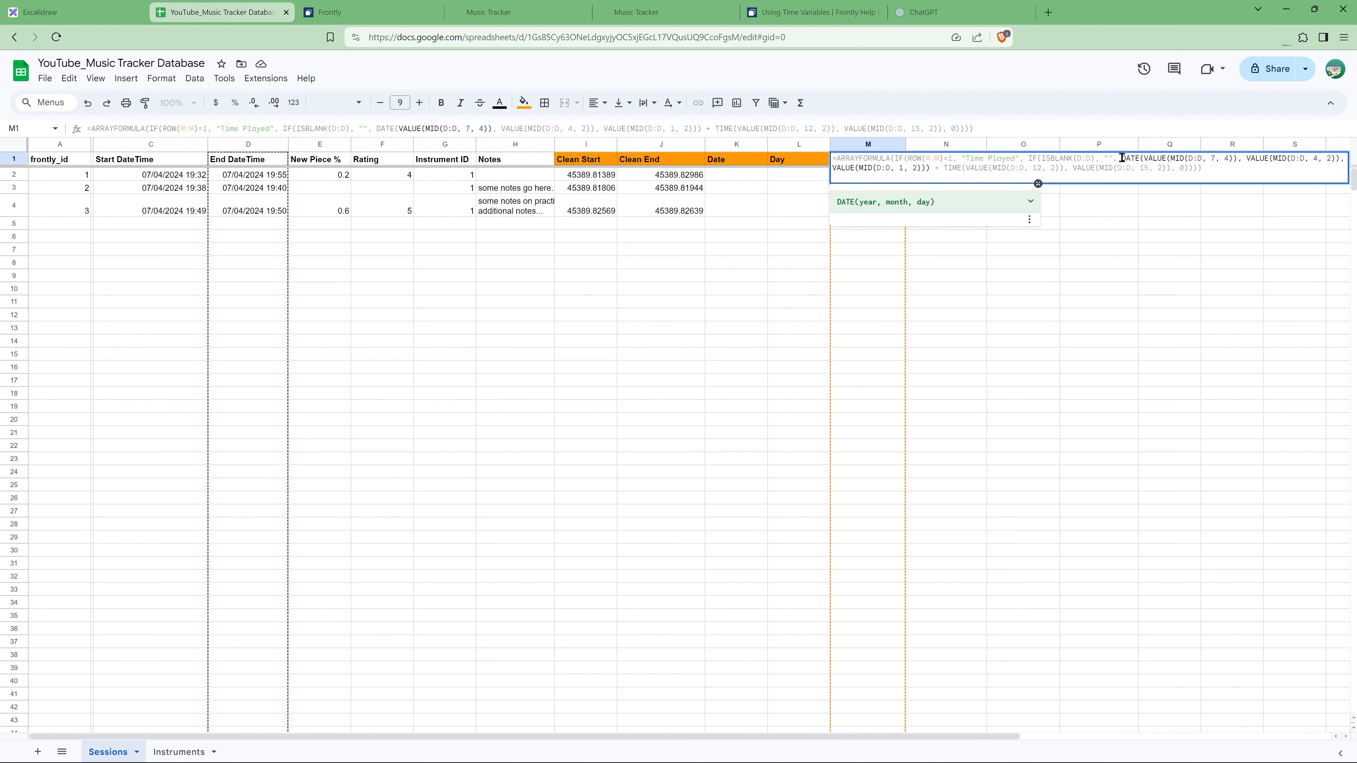
drag(1121, 157, 1183, 168)
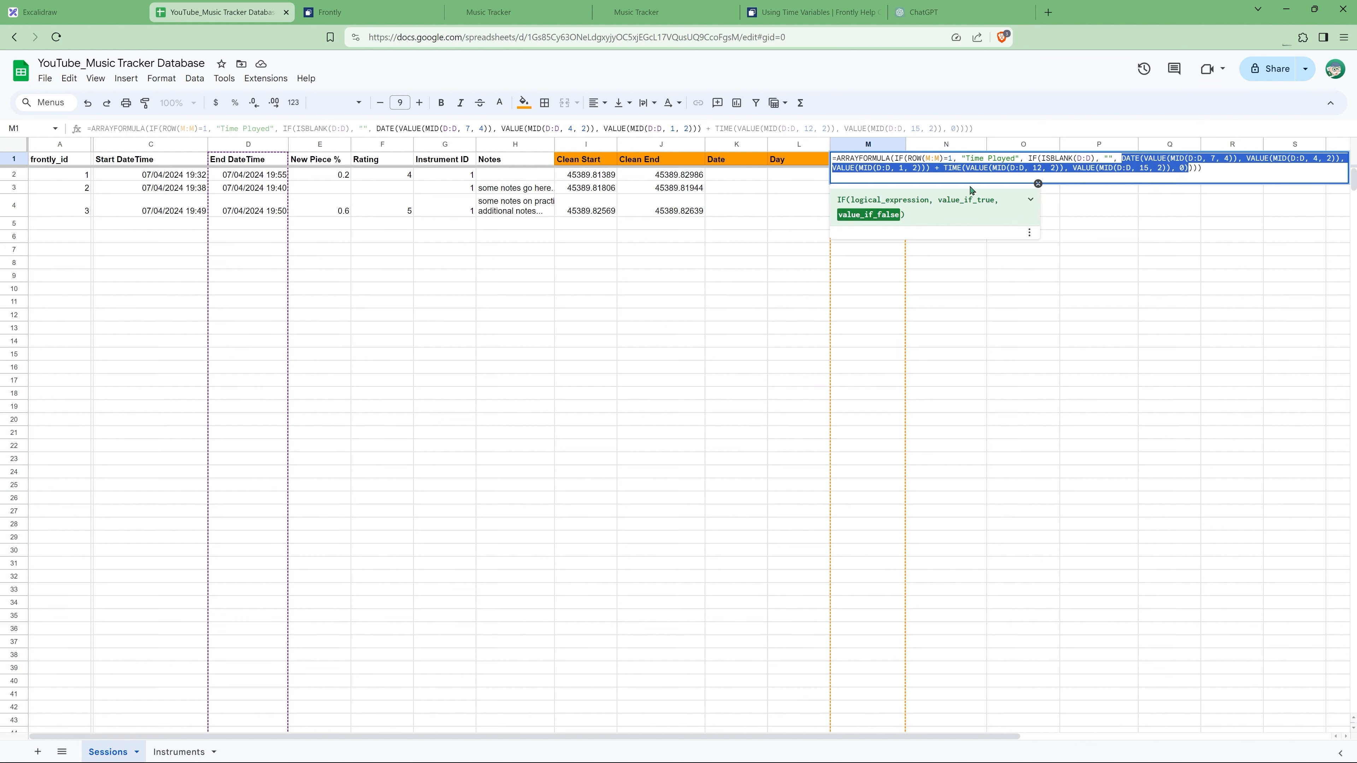
key(BackSpace)
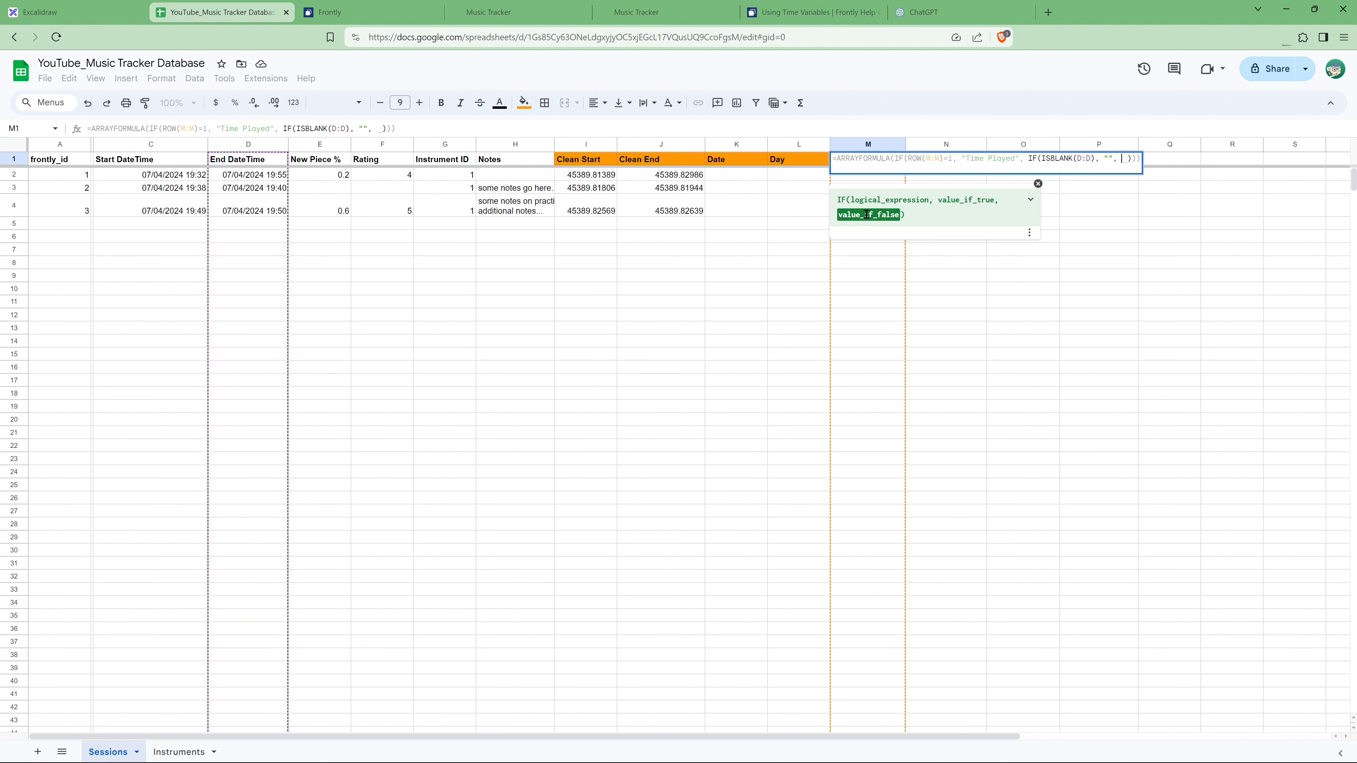
Enter the Clean End minus Clean Start difference (J2-I2) as the false value in the M1 formula.
text(()
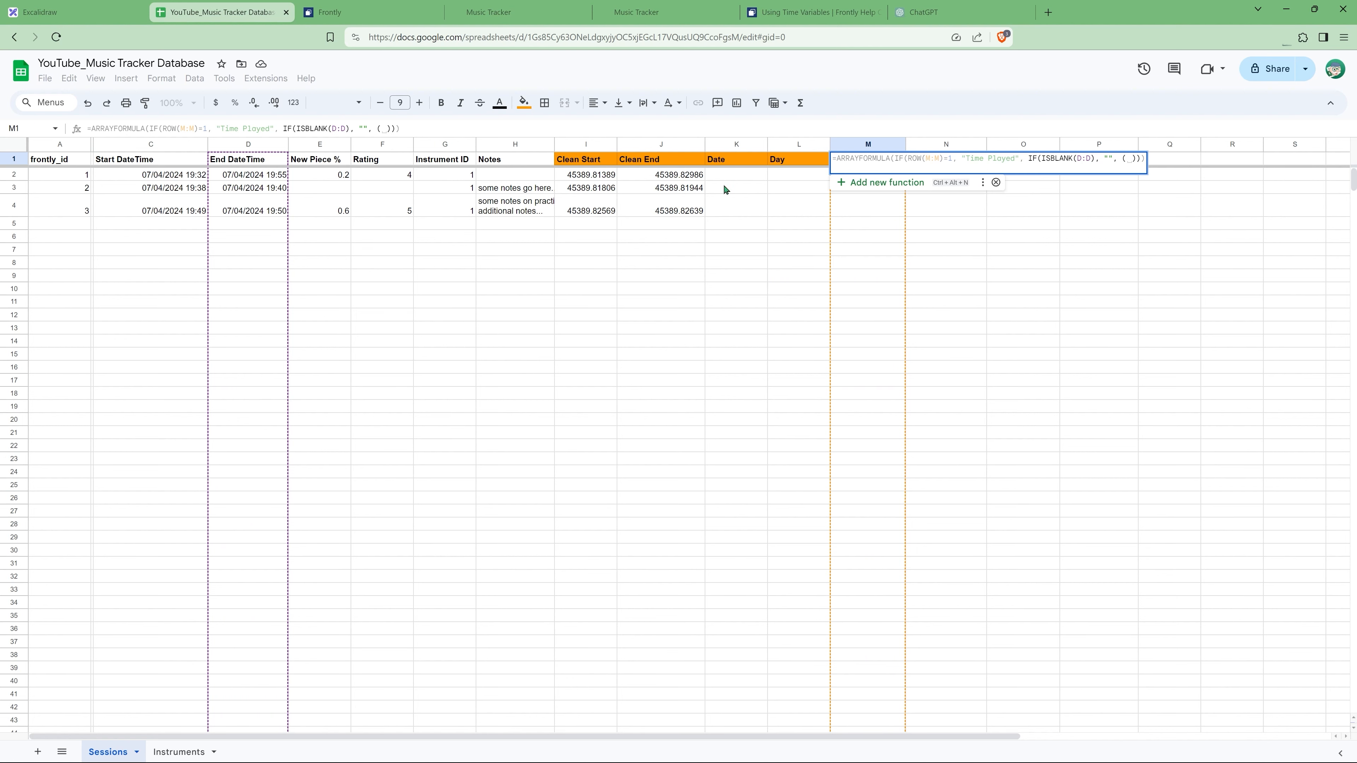
click(663, 178)
text(-)
click(591, 176)
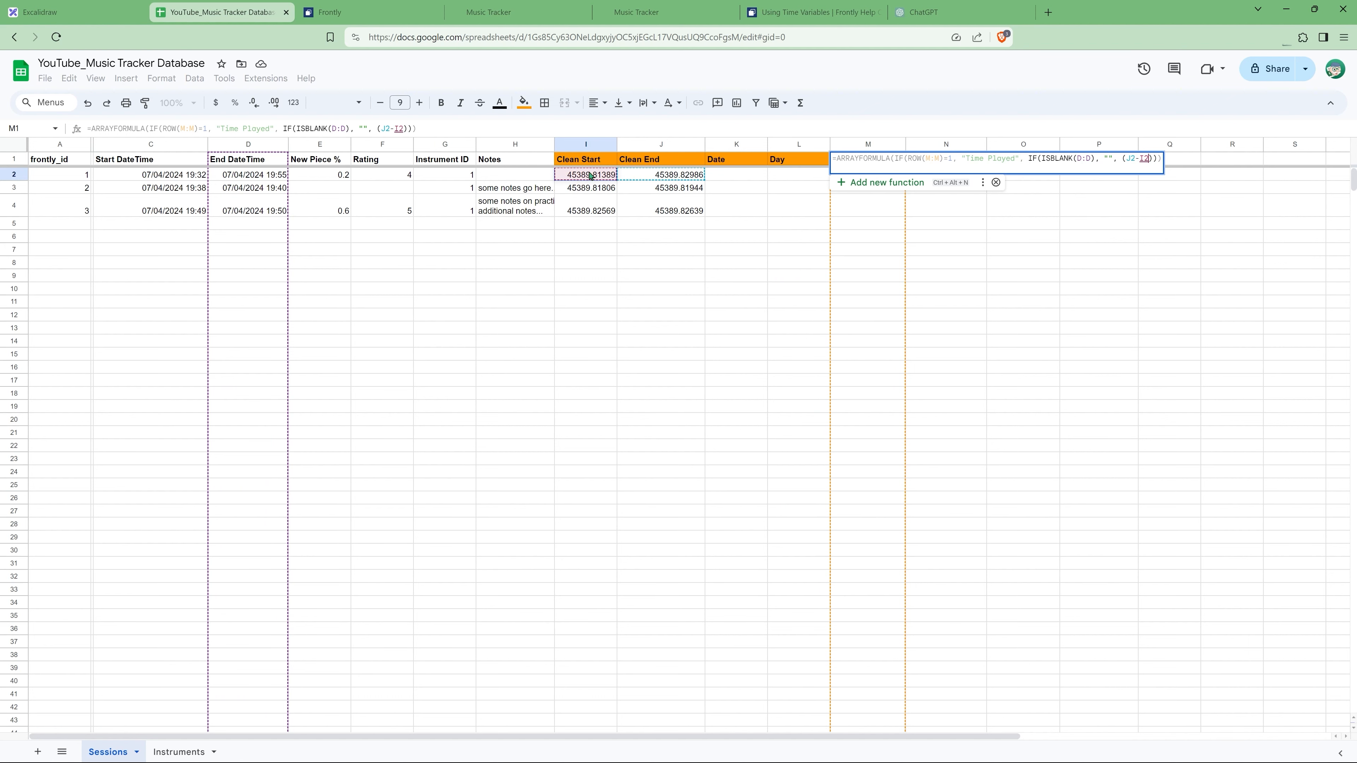
text())
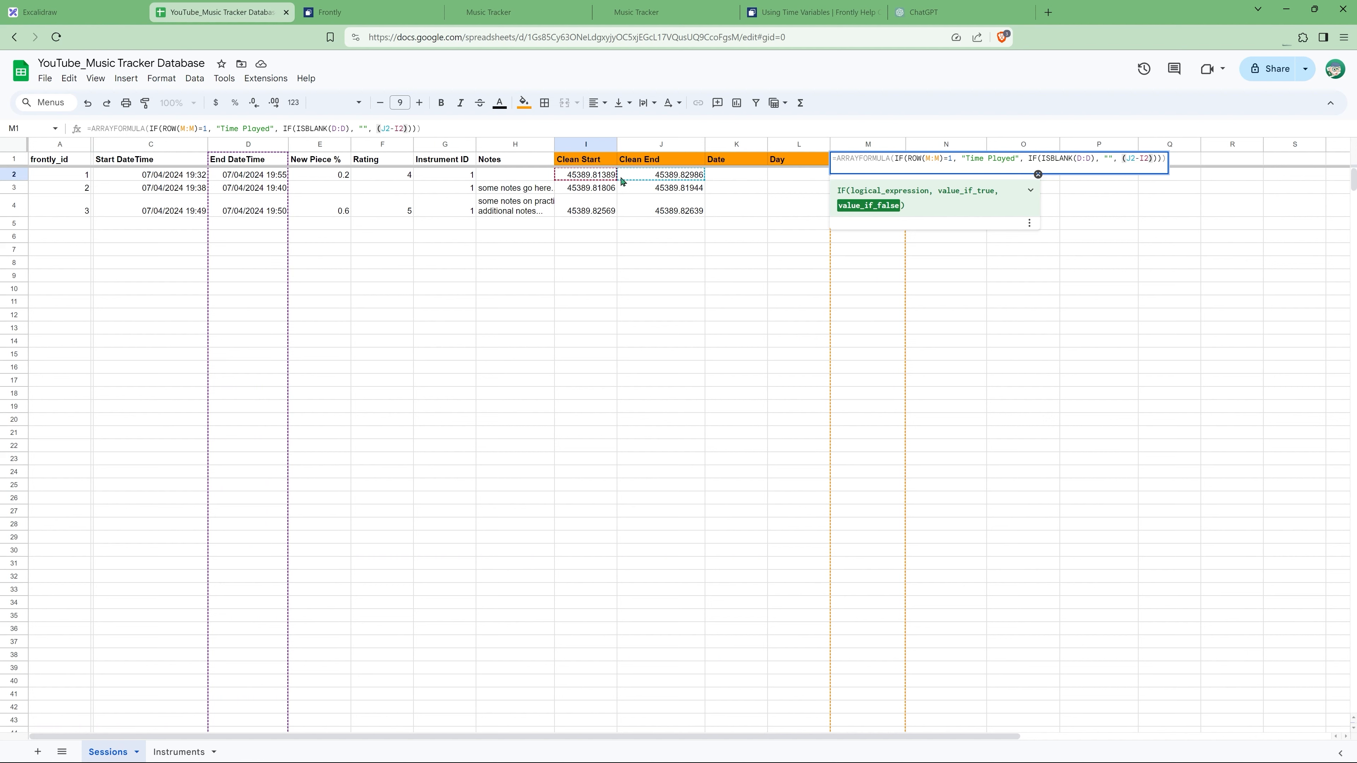
Change the M1 subtraction to the whole-column difference (J:J-I:I) and multiply it by 24*60.
key(BackSpace)
key(BackSpace)
key(BackSpace)
key(BackSpace)
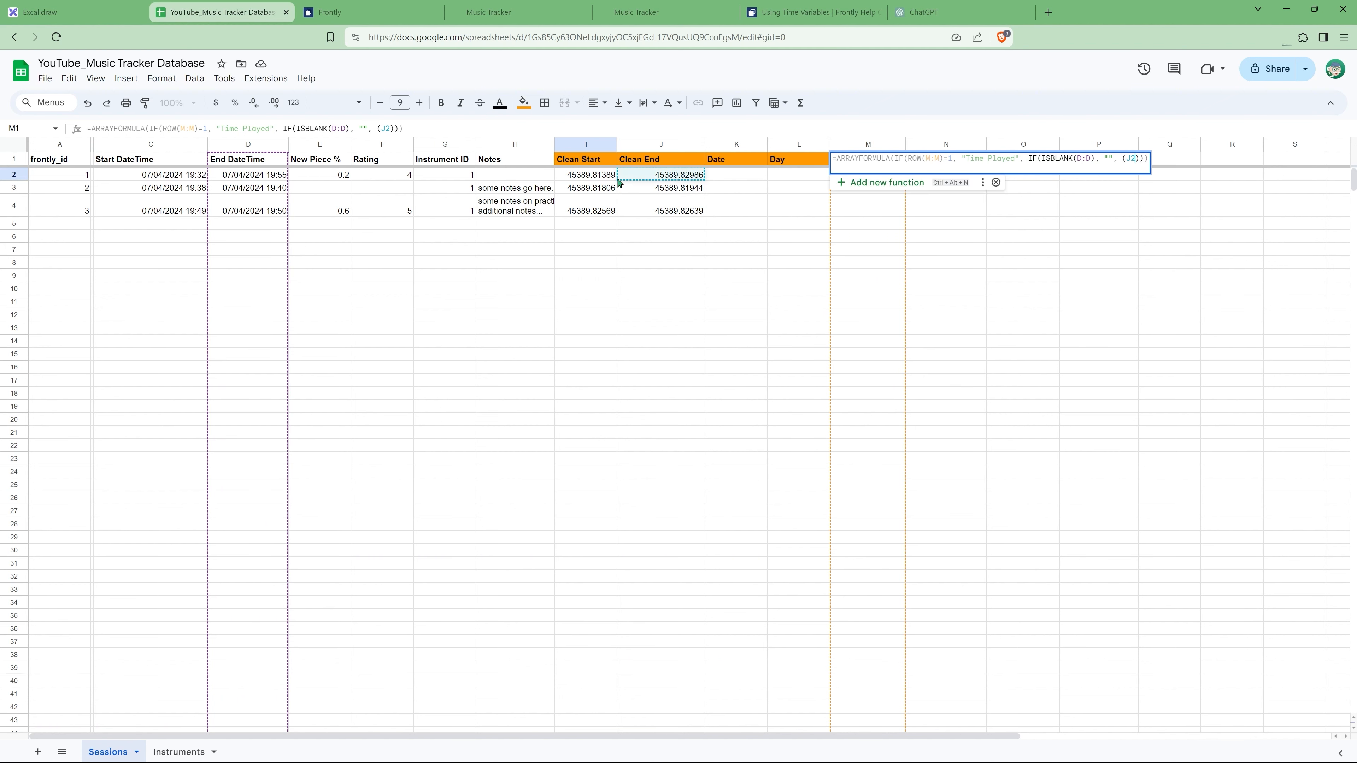
text(:J)
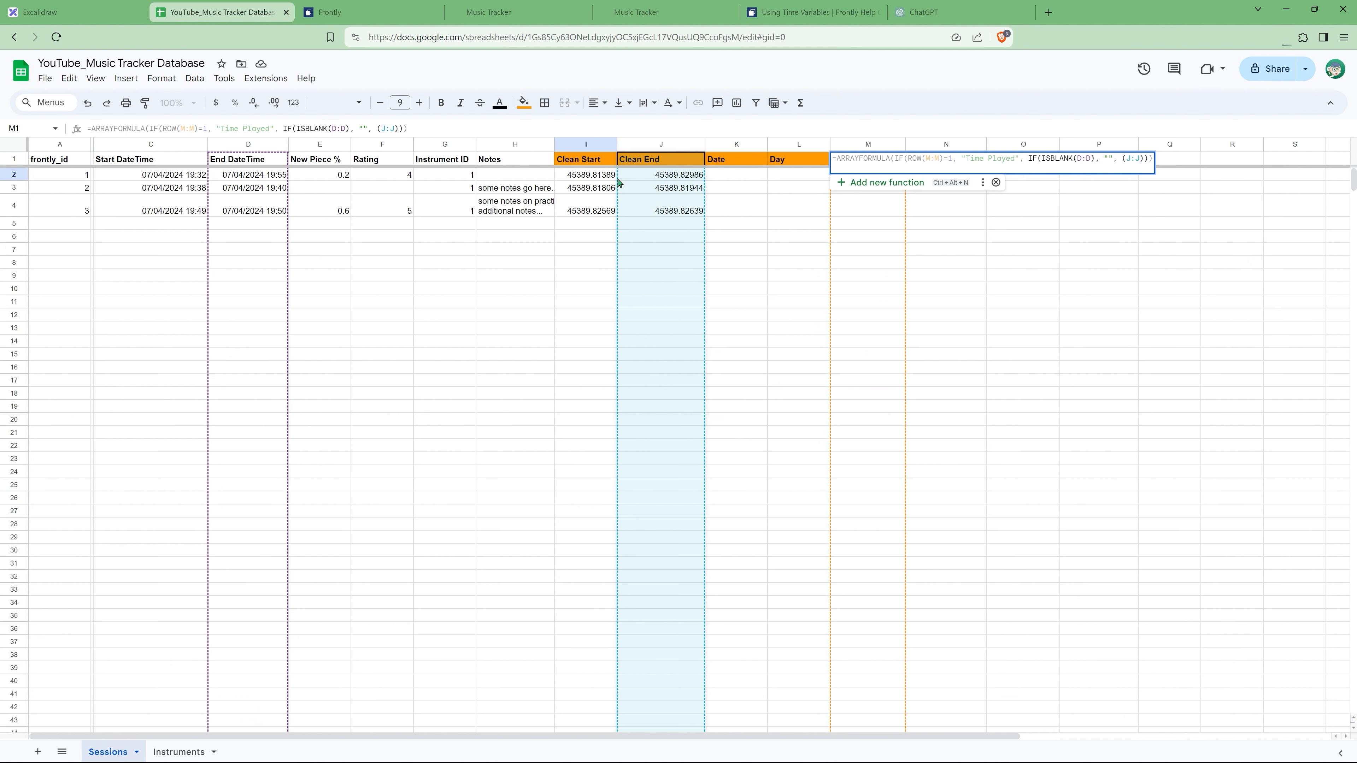
text(-)
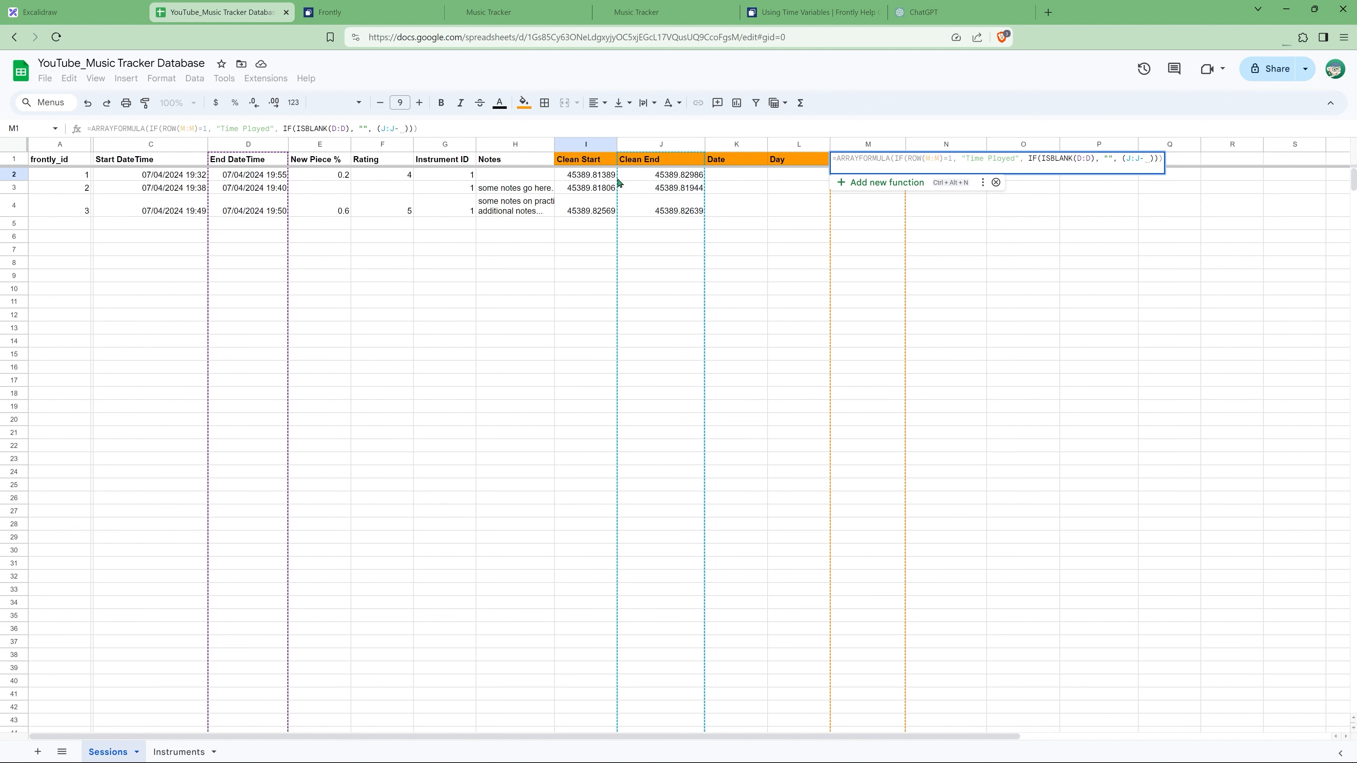
text(I:I)
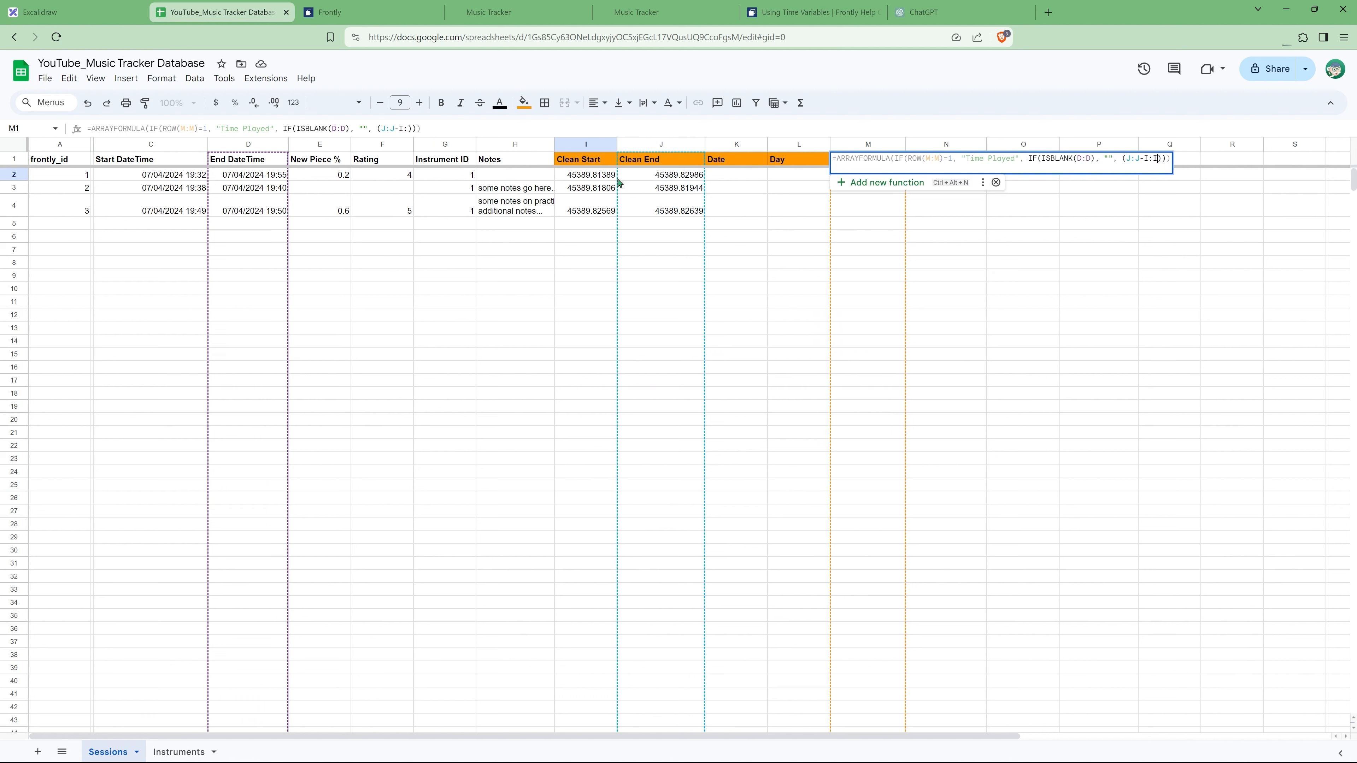
text())
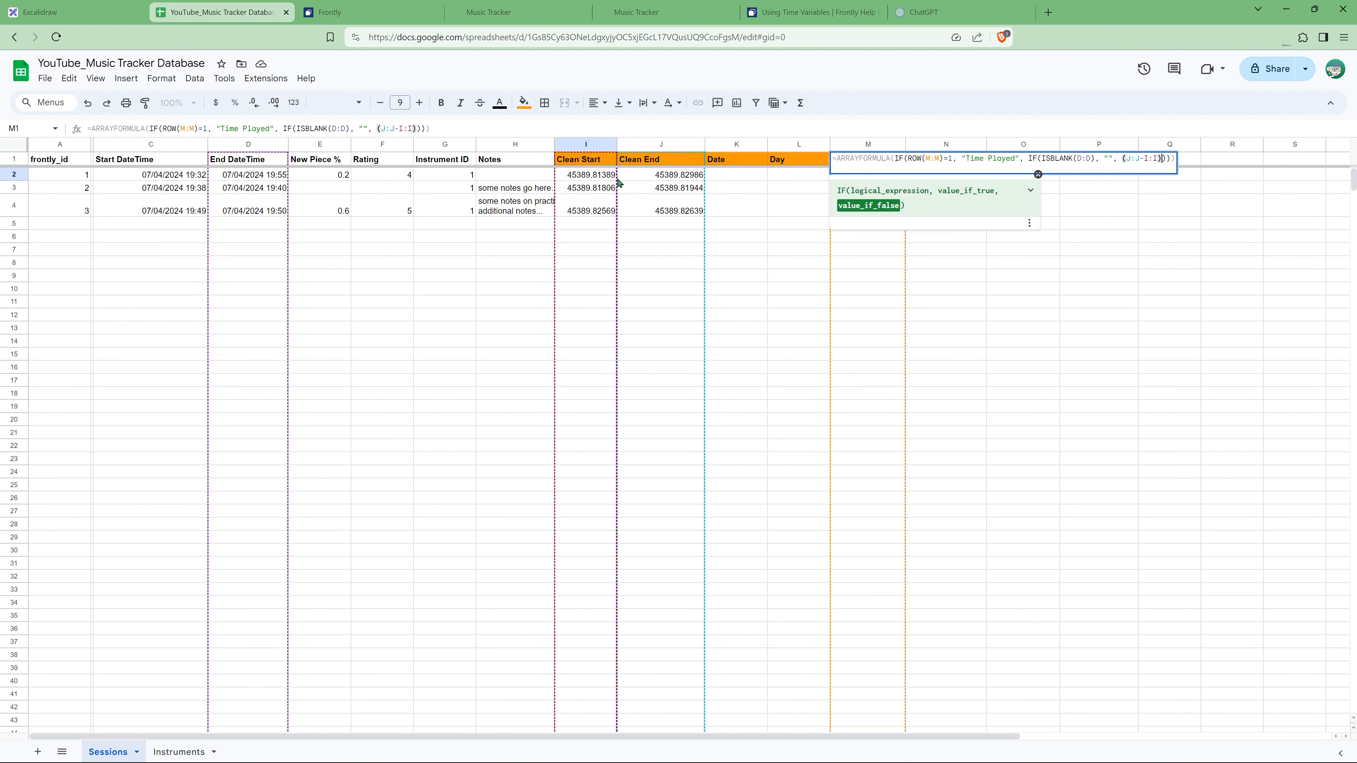
text(*24*60)
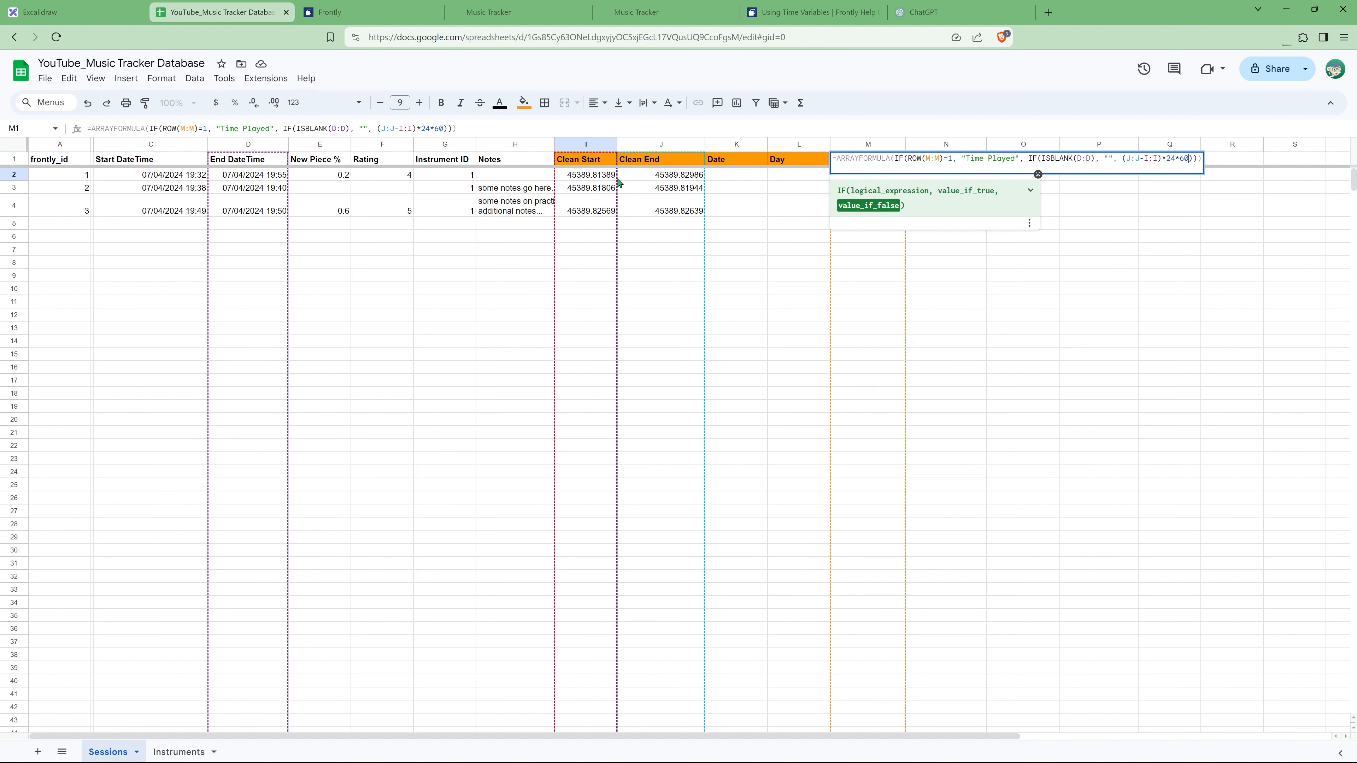
Wrap the (J:J-I:I)*24*60 expression in a round function and commit the Time Played formula.
click(1123, 158)
text(round)
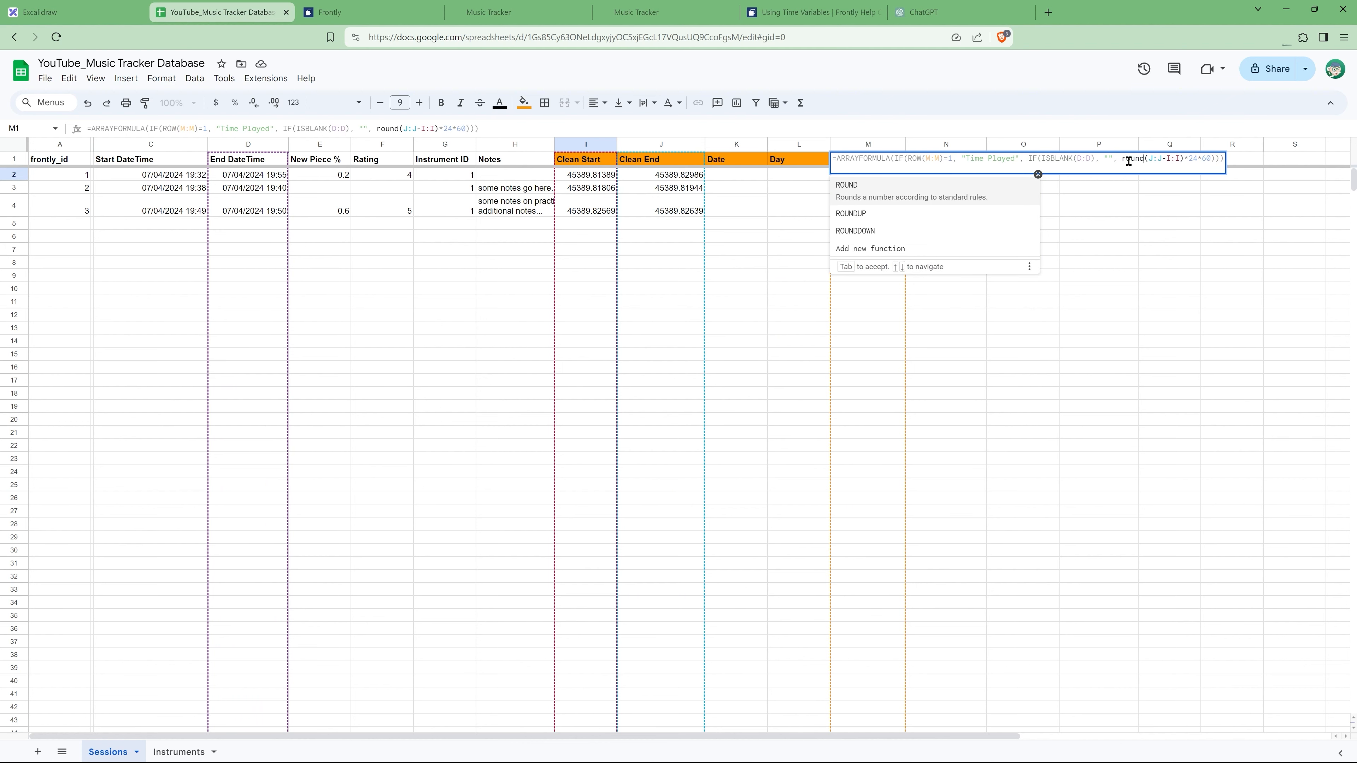
text(()
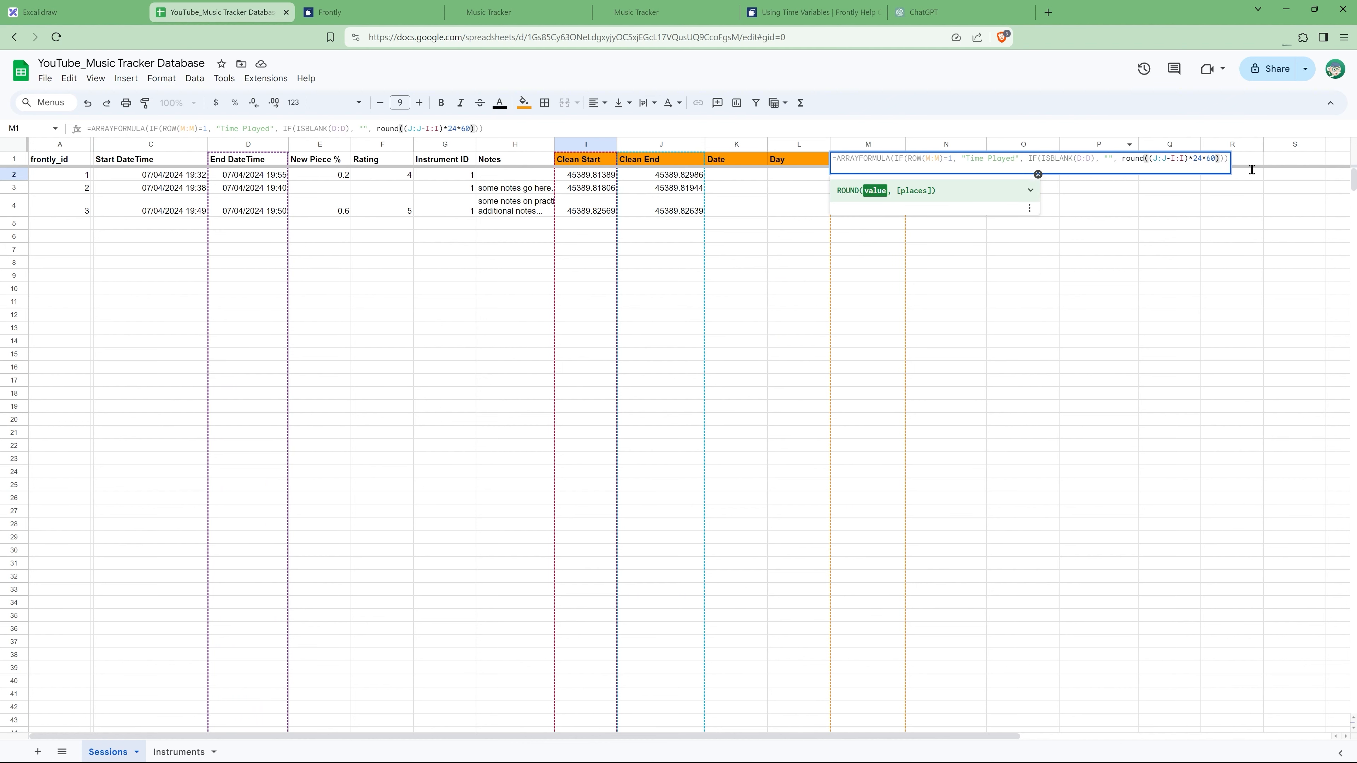
text())
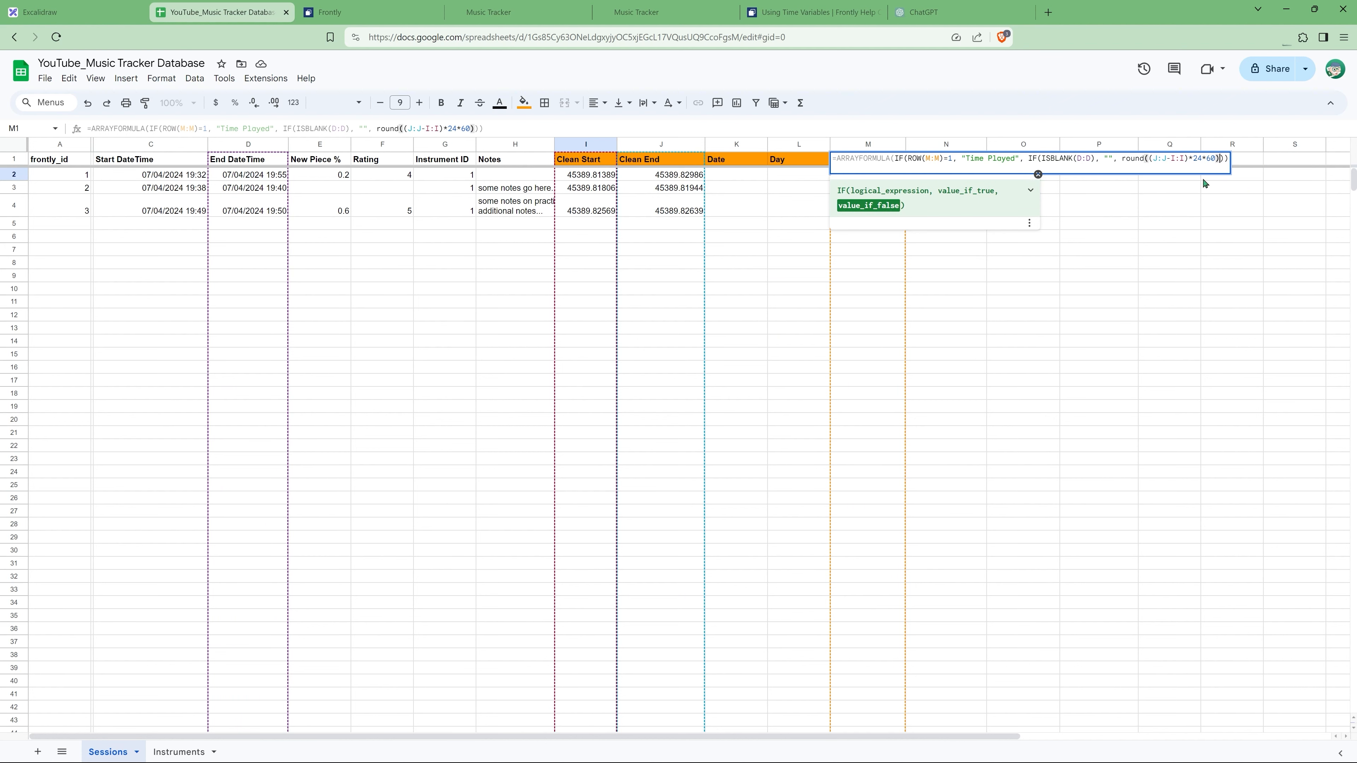
text())
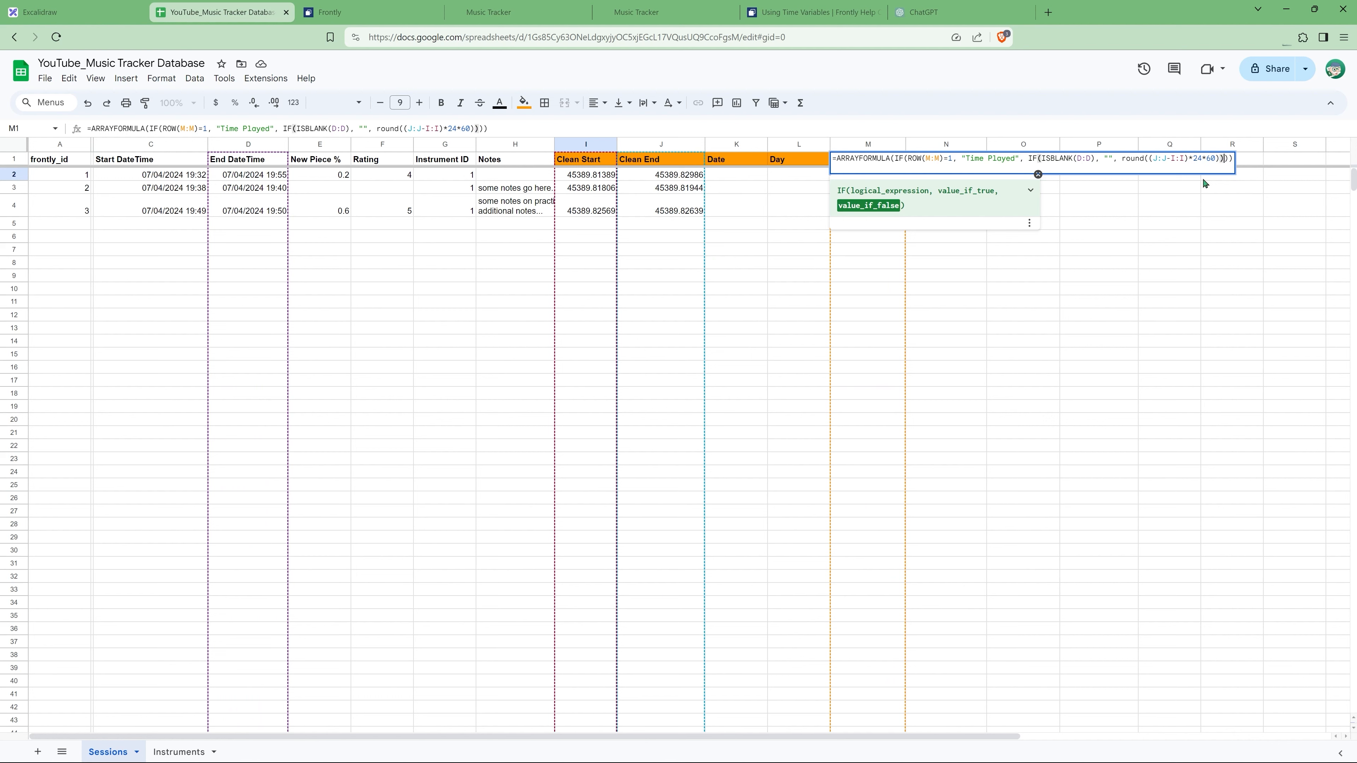
text())
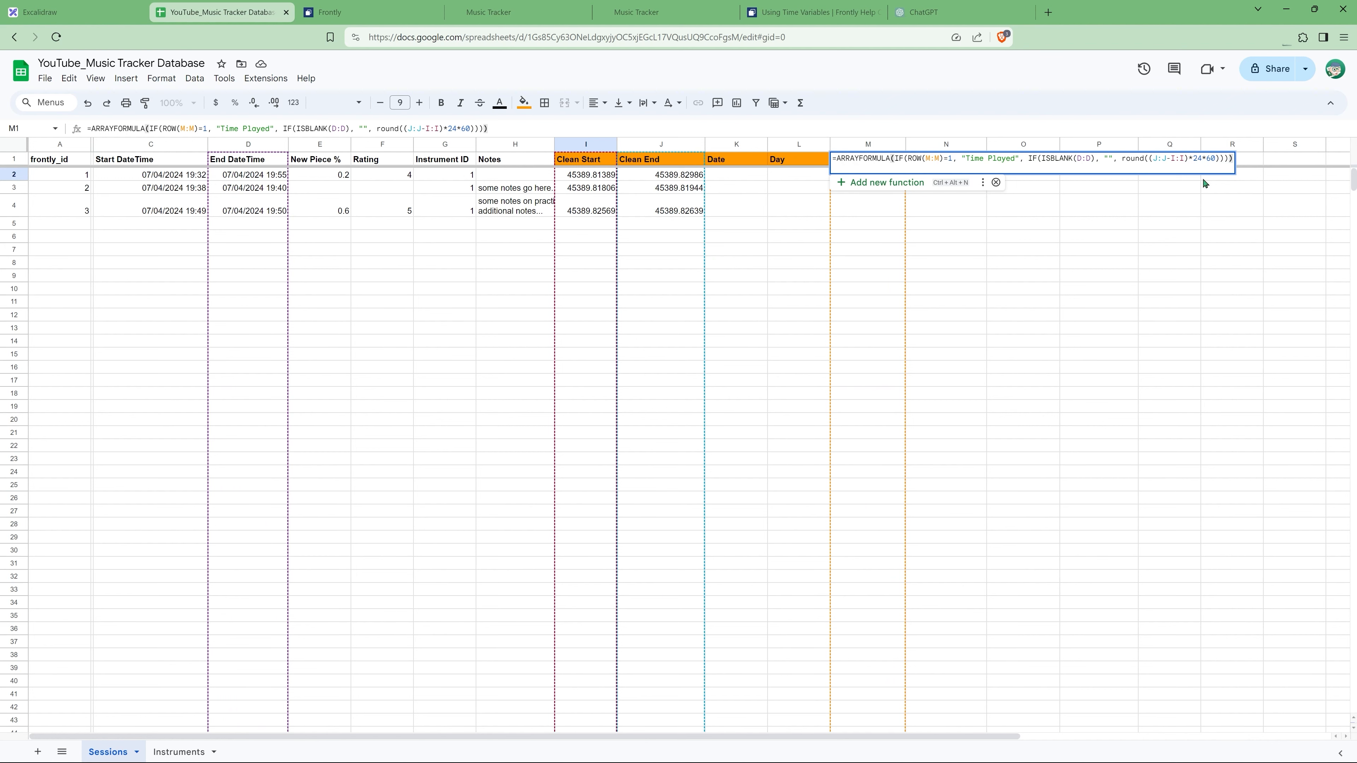
key(Return)
key(Down)
key(Down)
key(Up)
key(Up)
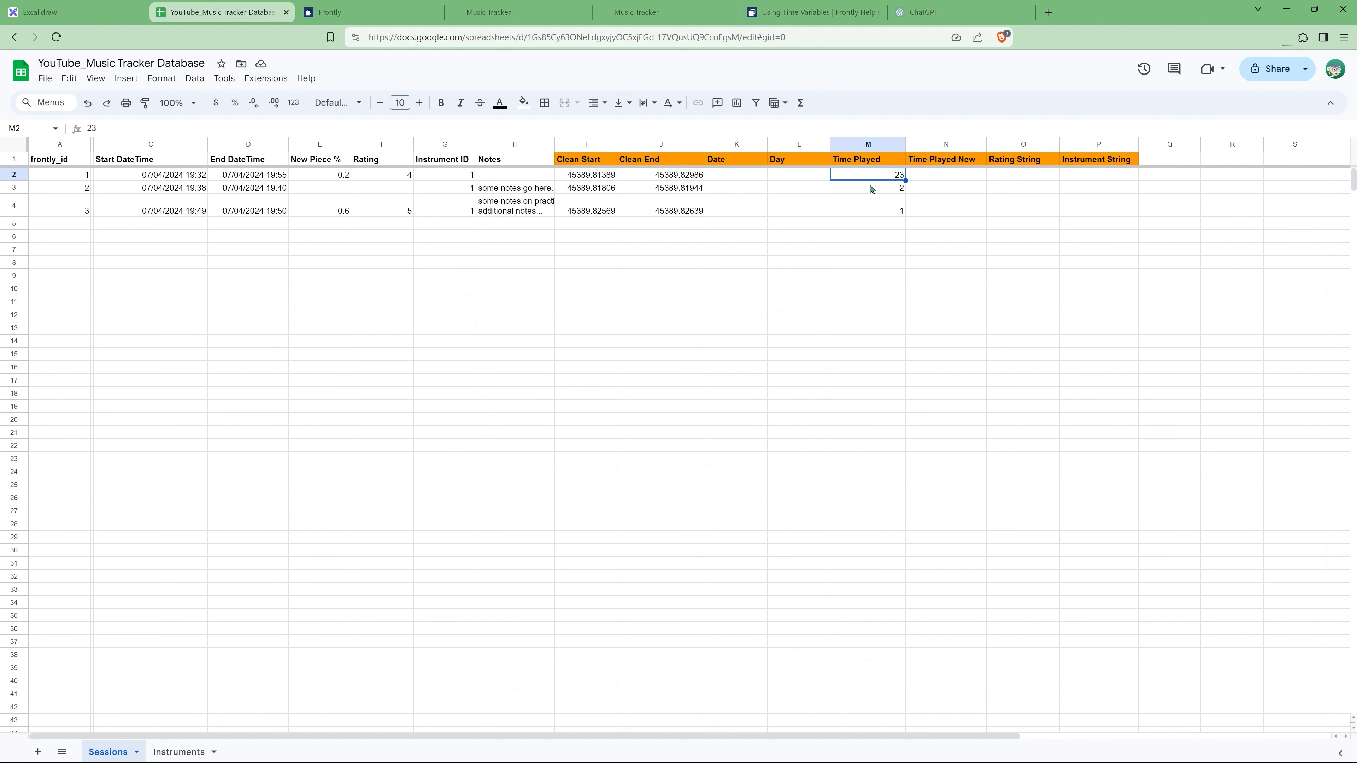
Copy the Time Played array formula from M1 into the Time Played New header cell N1.
click(867, 161)
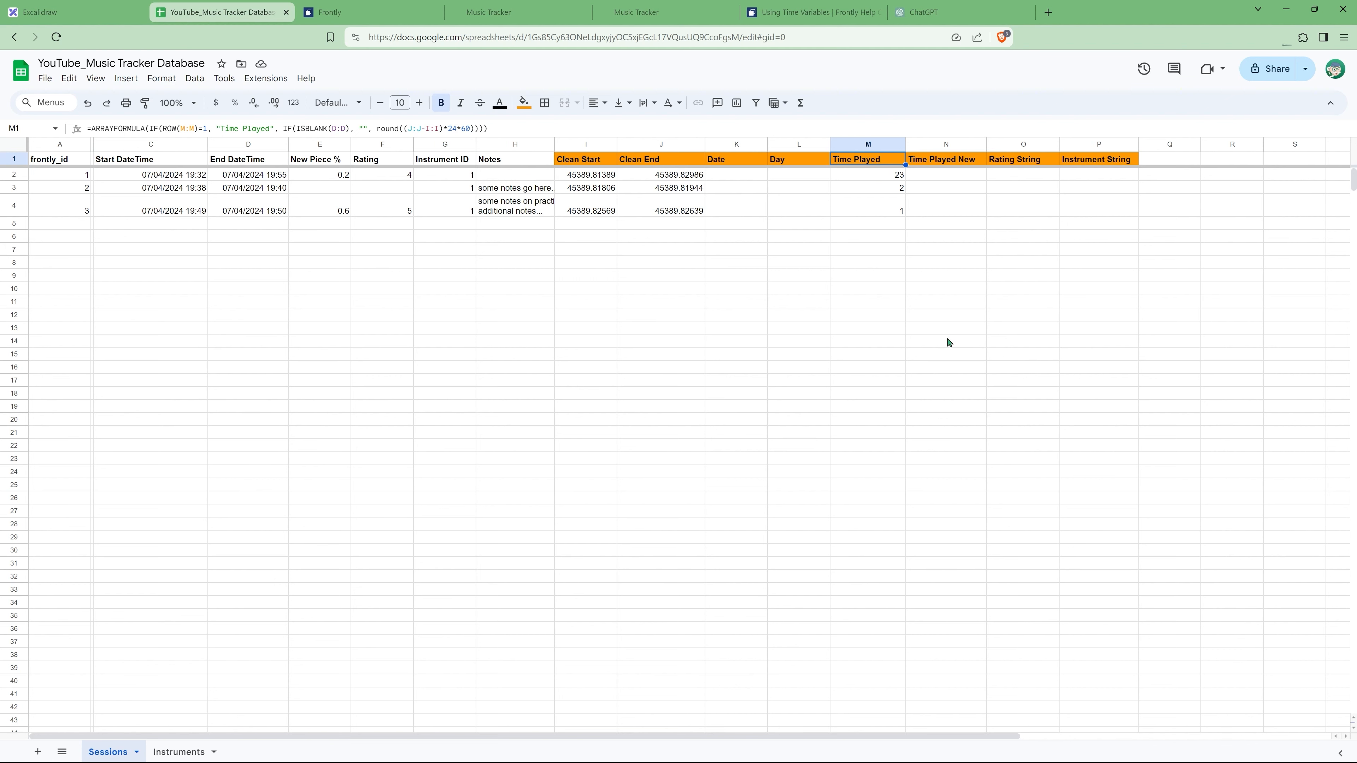
key(ctrl+c)
click(942, 163)
key(ctrl+v)
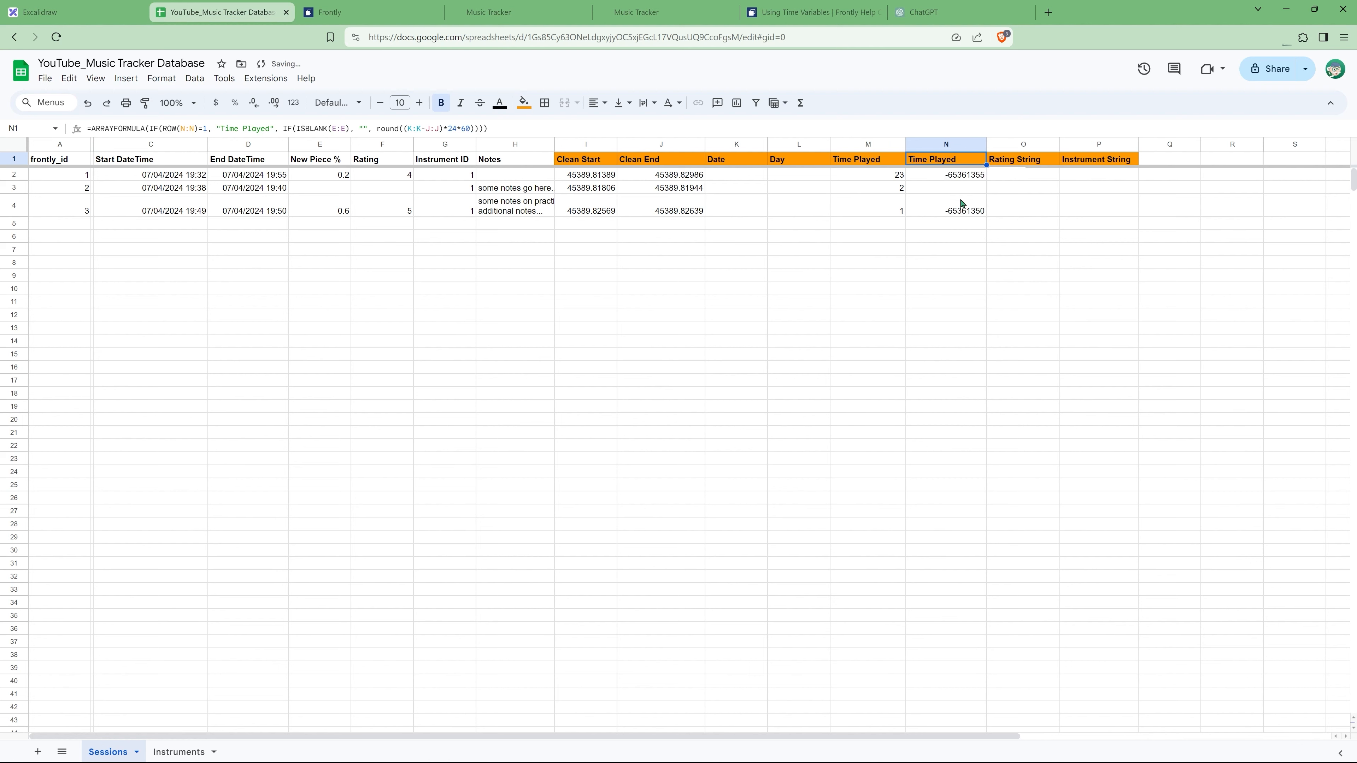
Change the header text inside the N1 array formula to "Time Played New".
double_click(946, 164)
click(1089, 160)
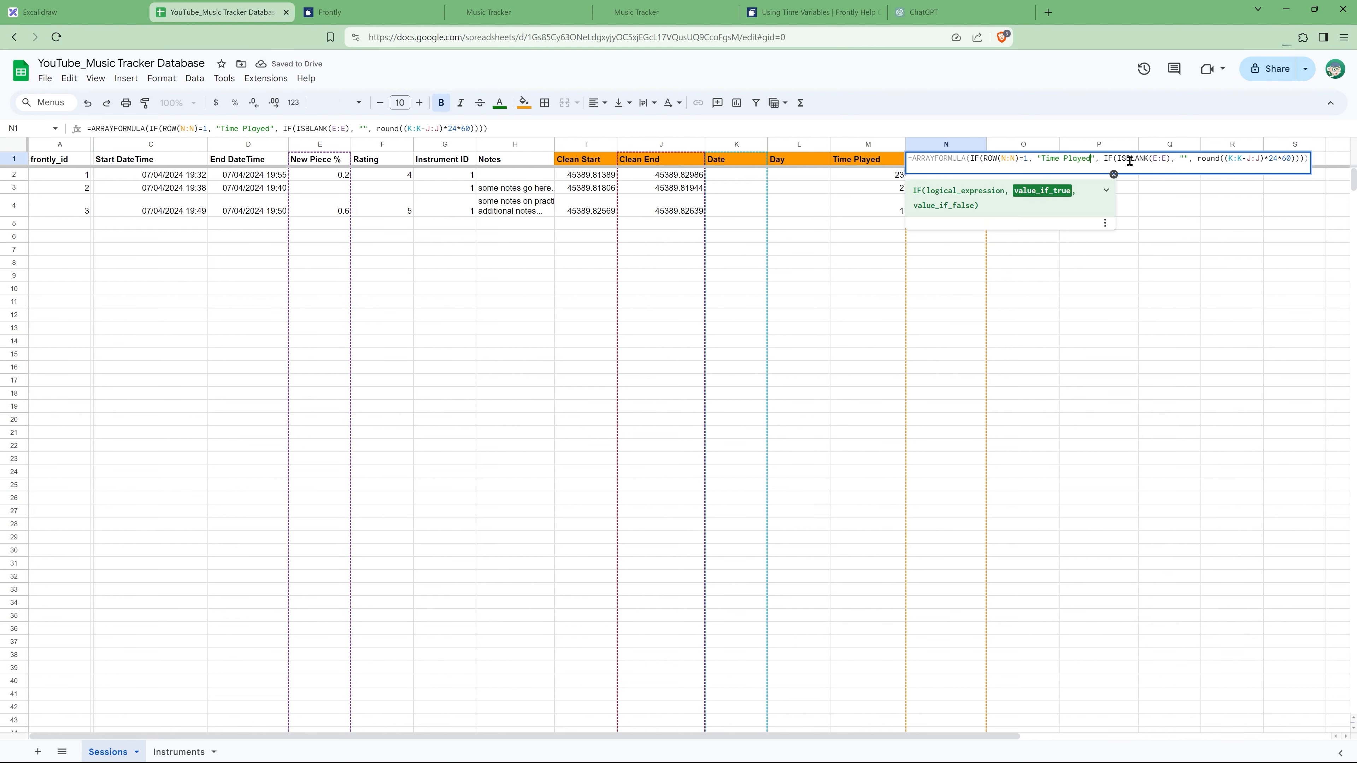
text(New)
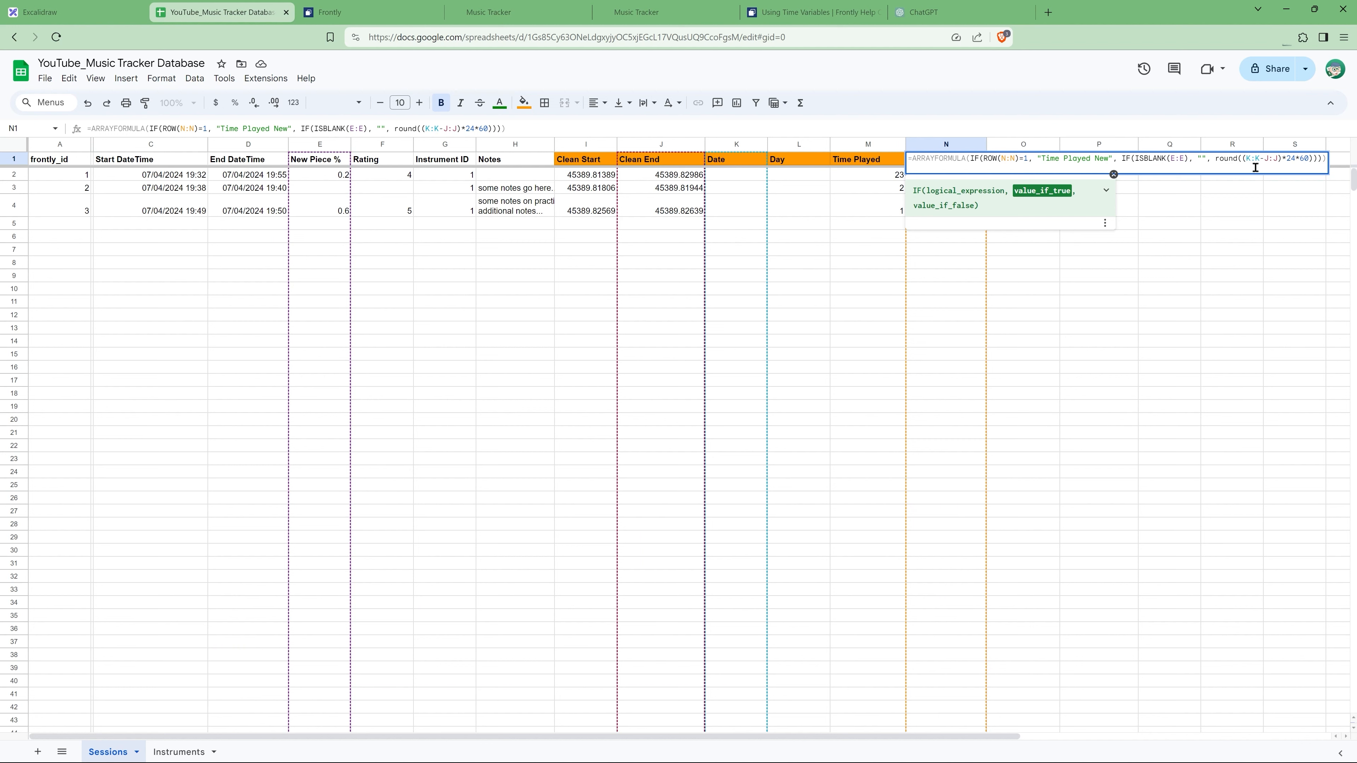
Replace the expression inside N1's round function with E:E*M:M and commit the formula.
click(1215, 158)
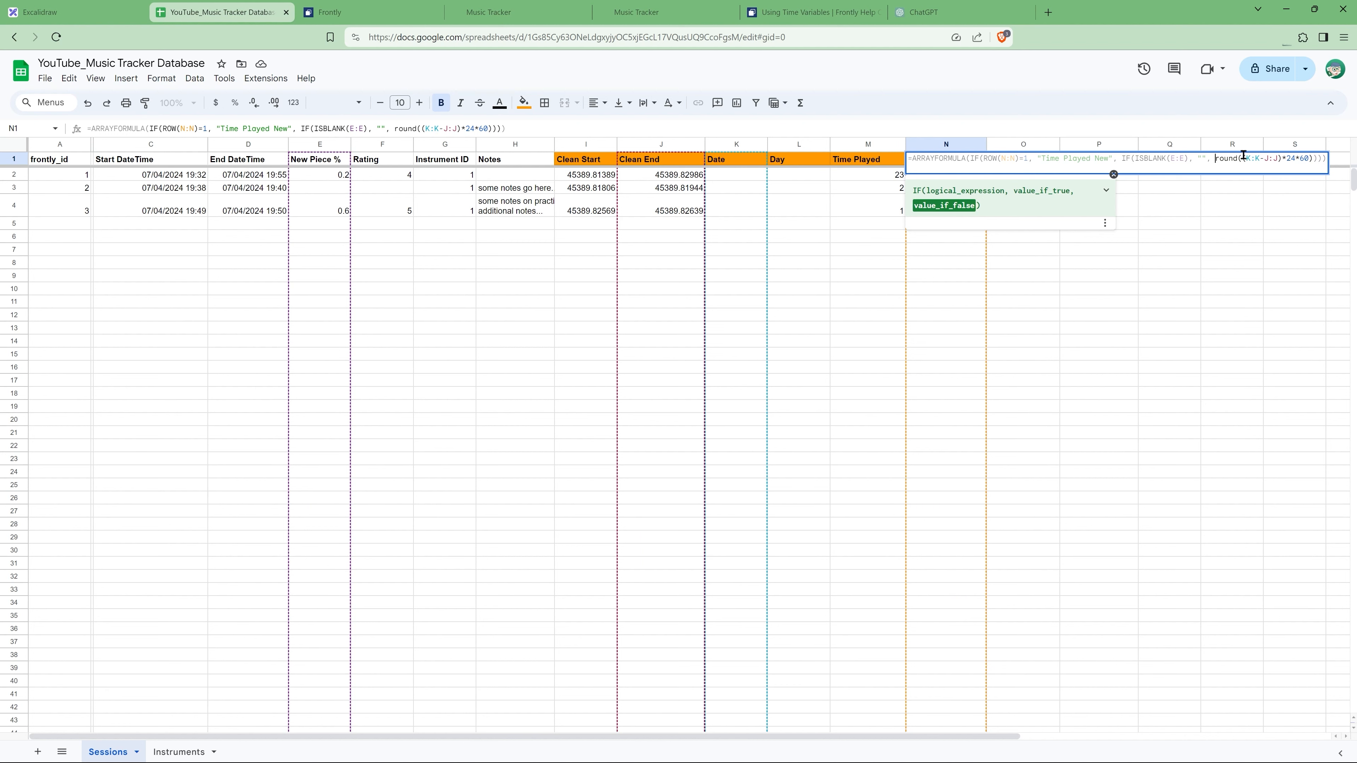
drag(1243, 158, 1310, 157)
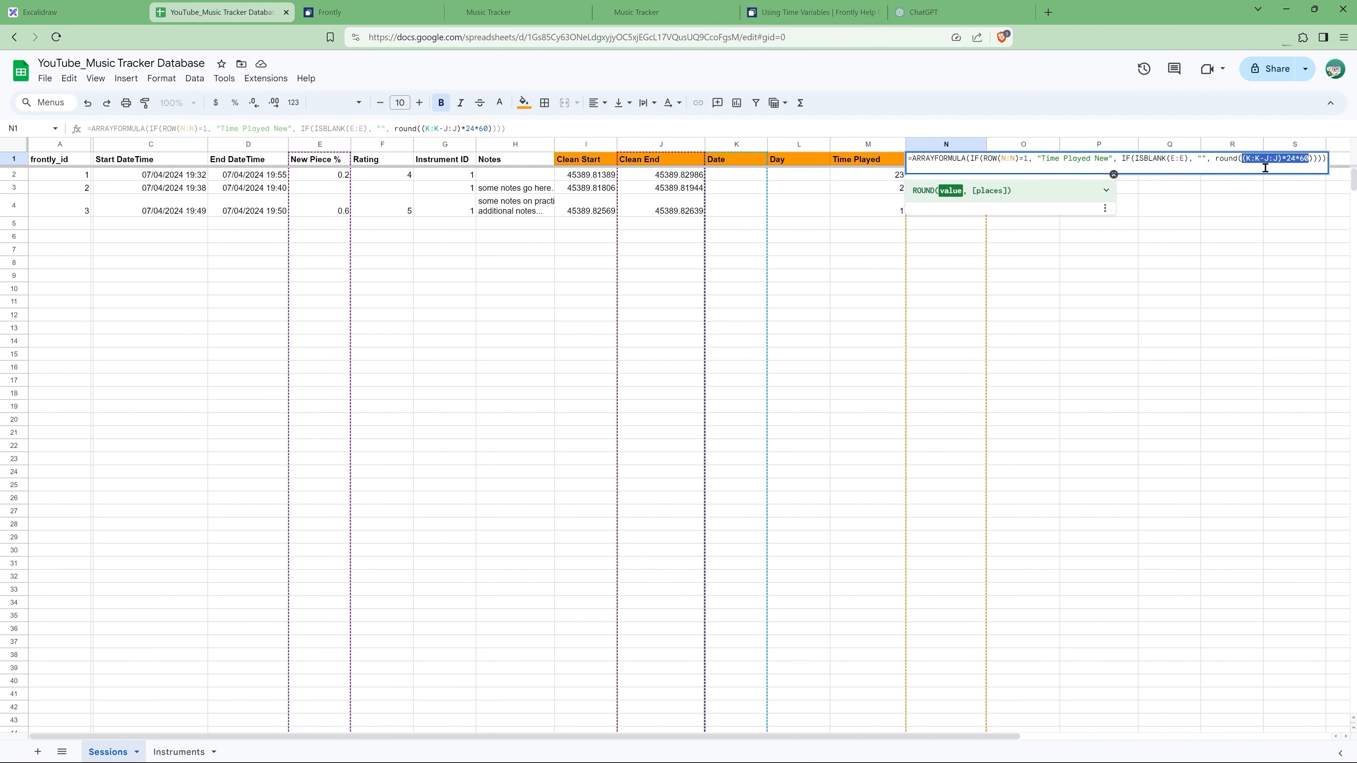
key(BackSpace)
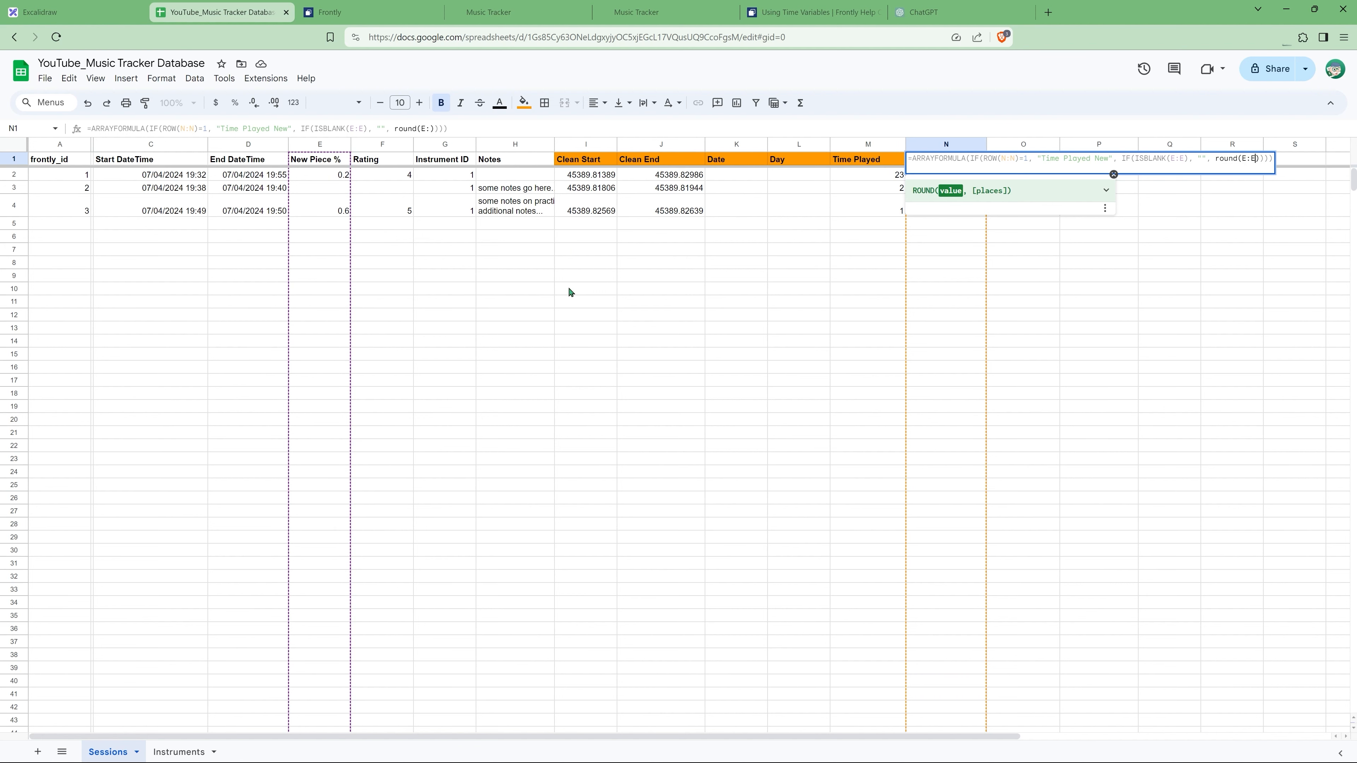
text(E:E*)
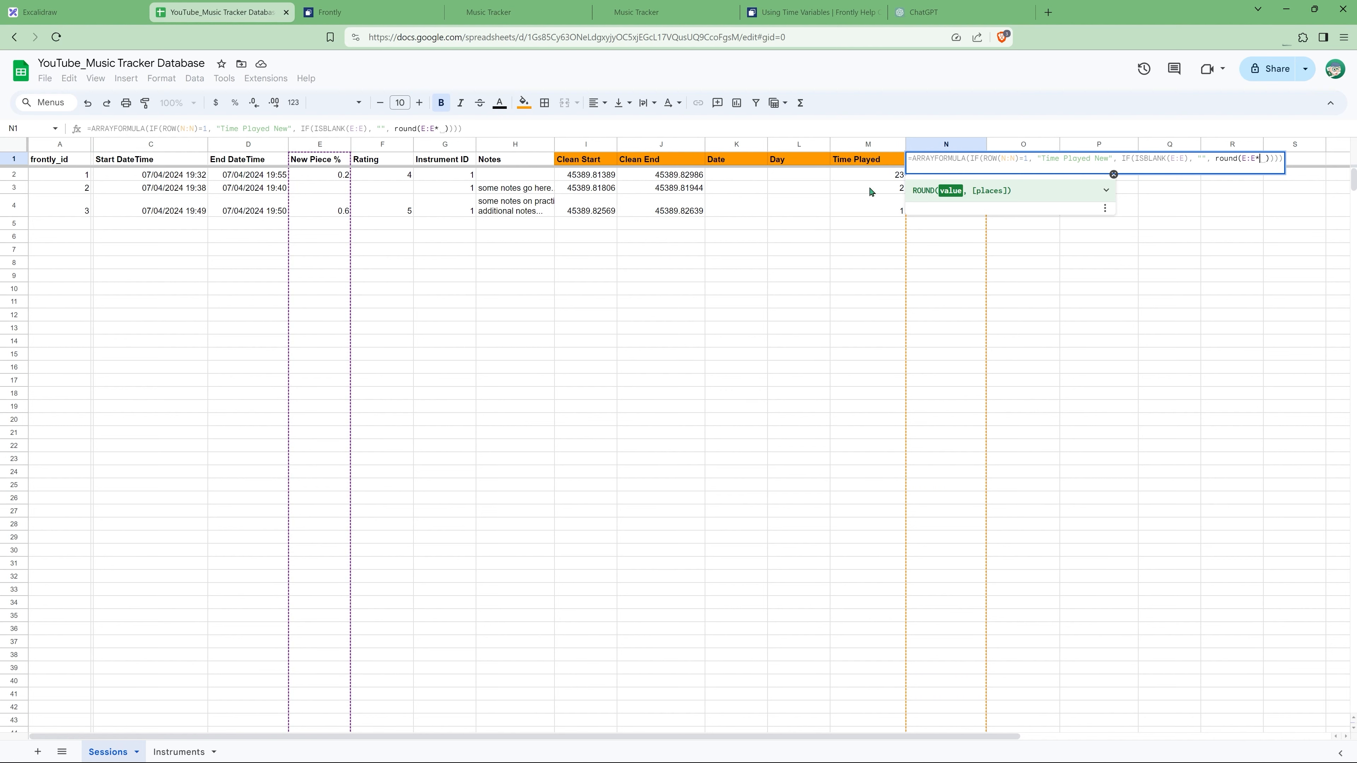
text(M:M)
key(Return)
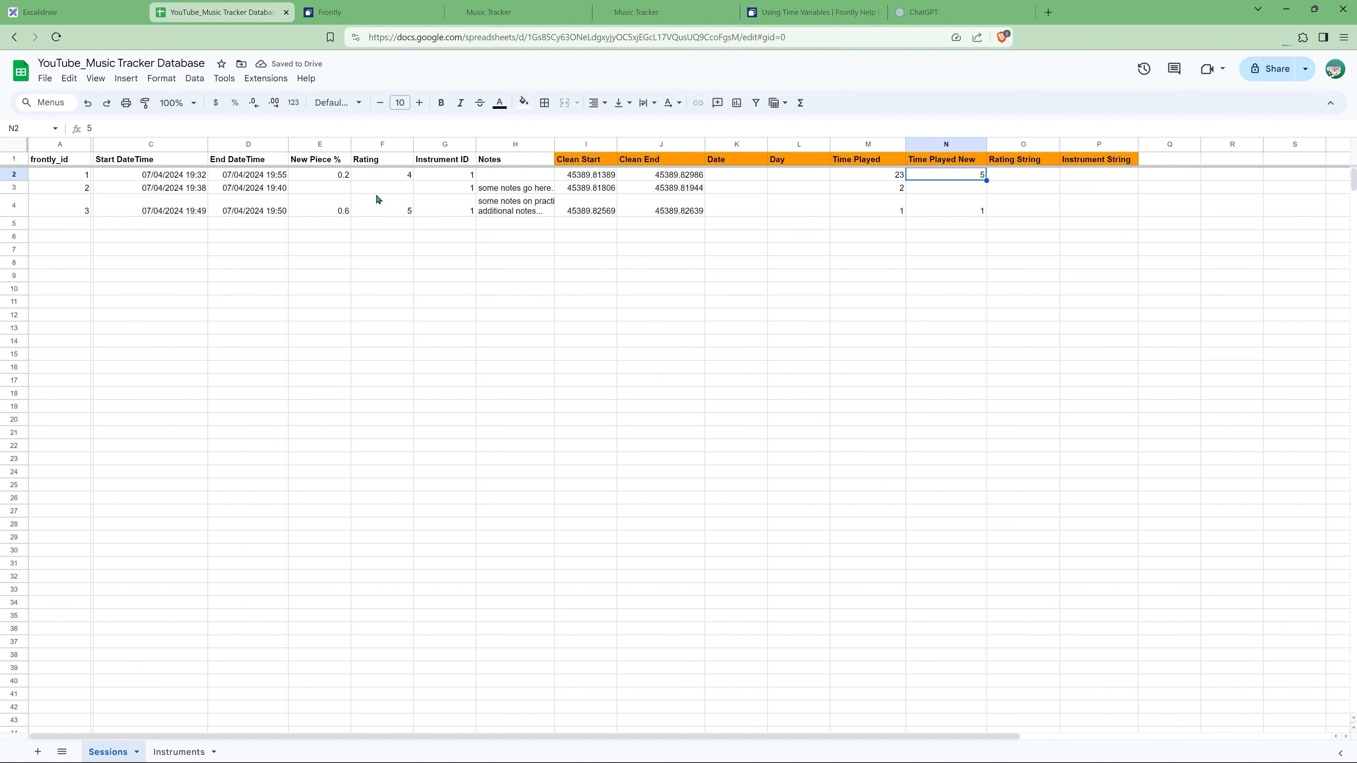
click(328, 188)
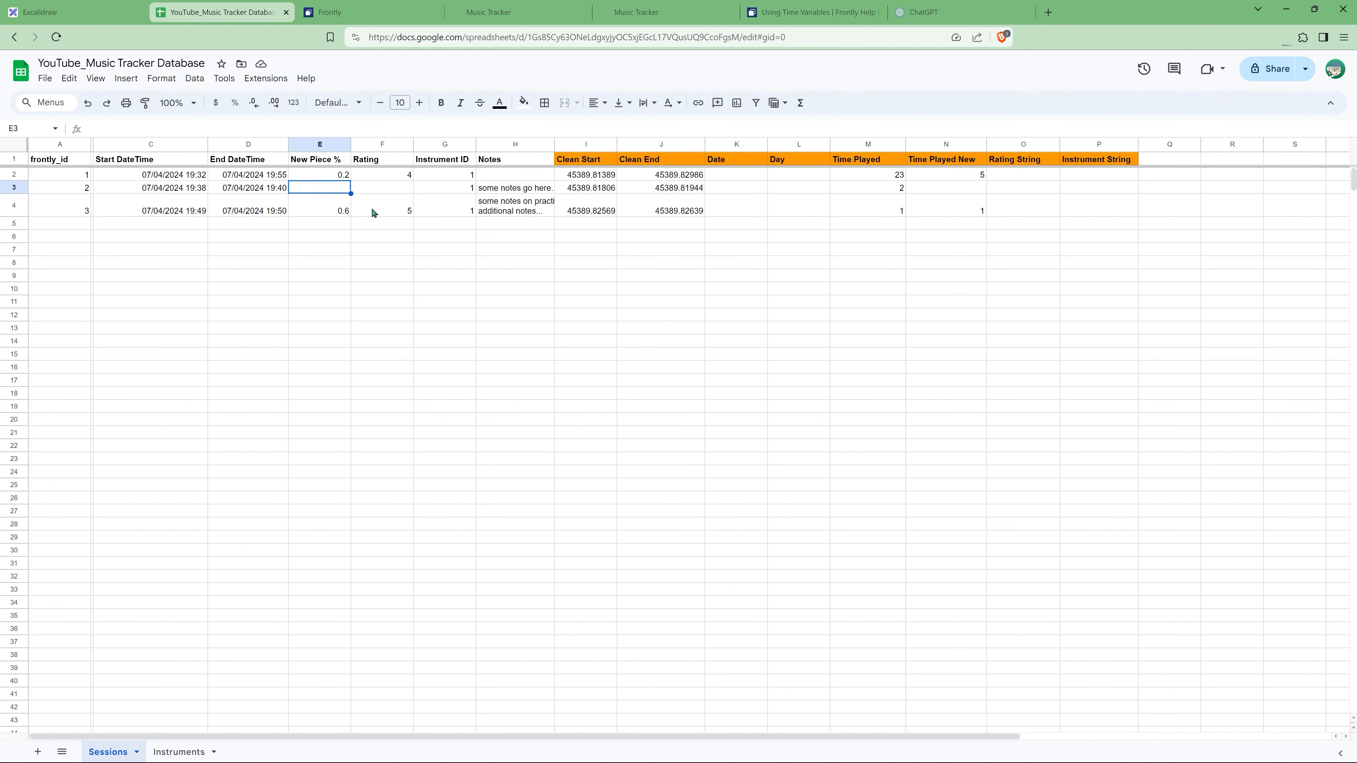
click(959, 191)
click(944, 170)
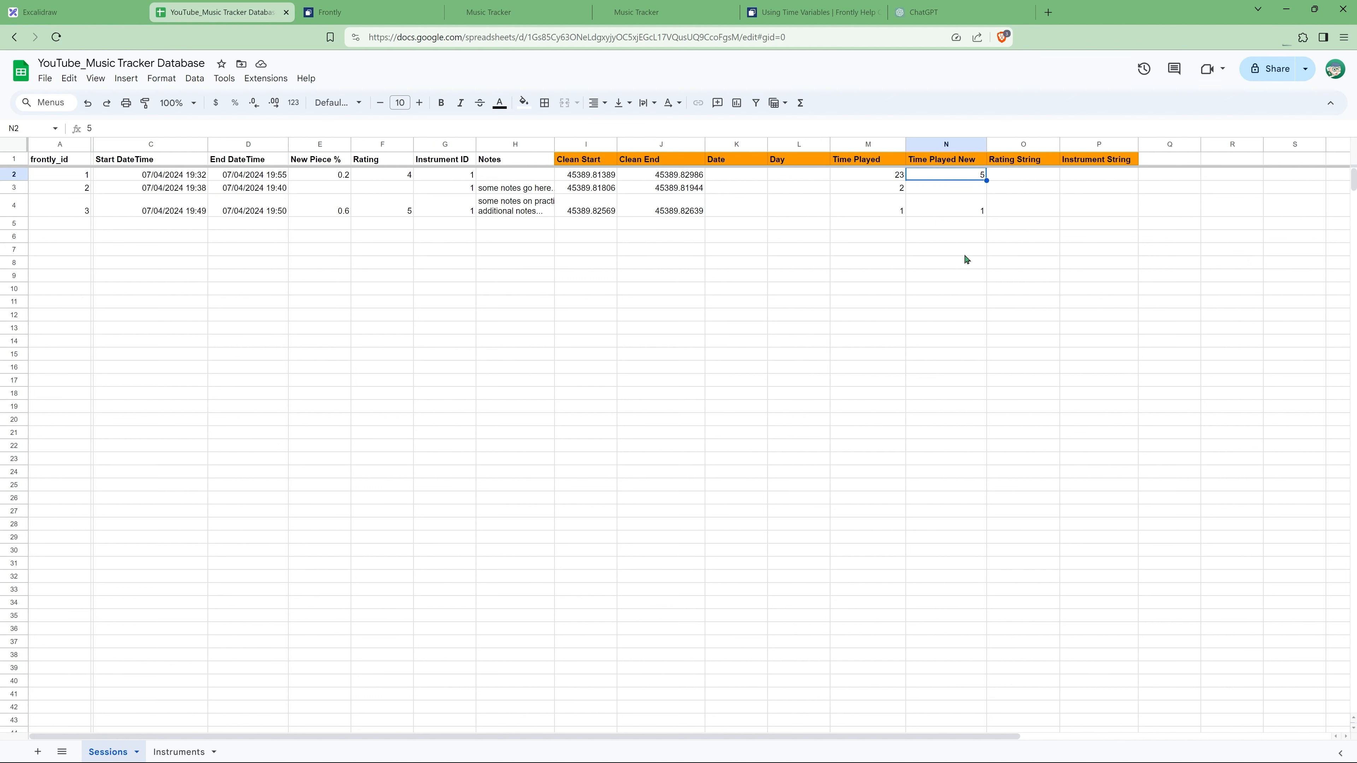
click(1008, 173)
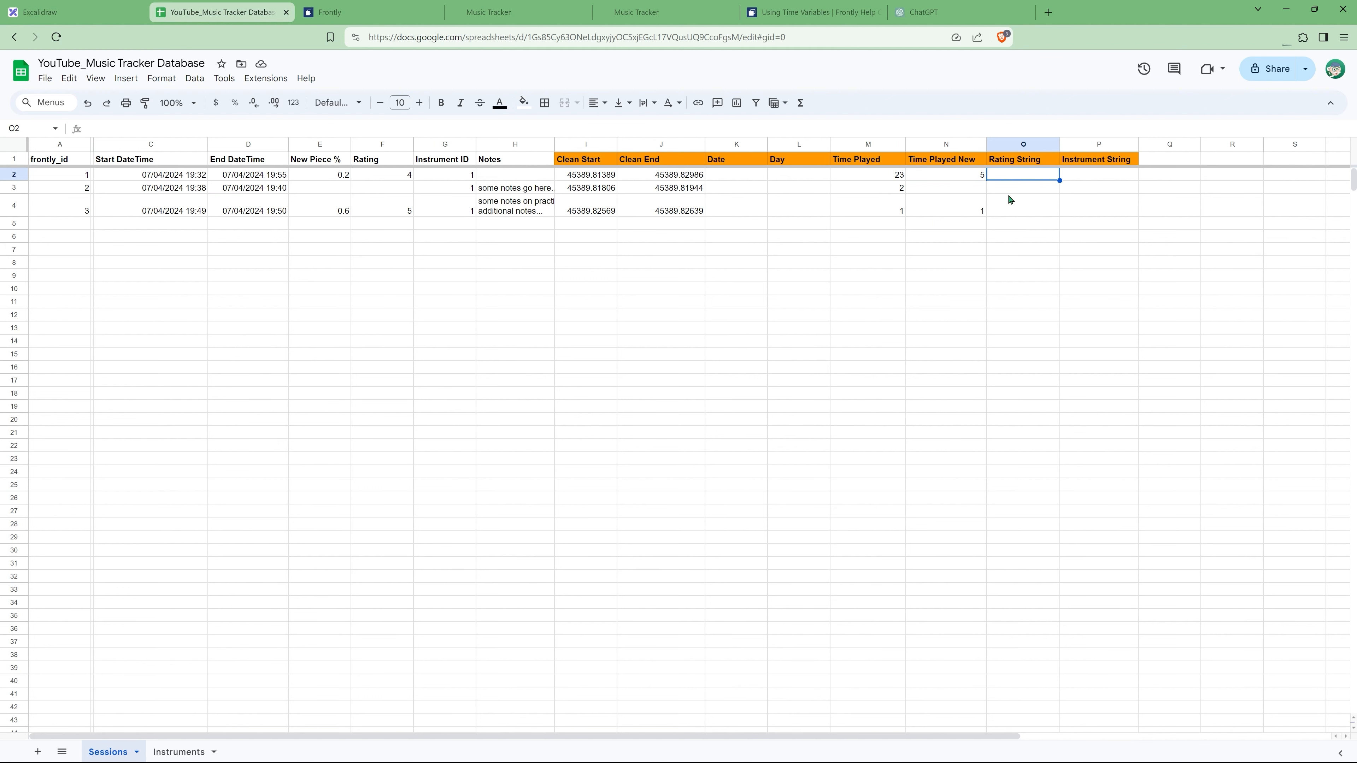
Switch to ChatGPT and start a prompt stating that column F has a rating between 1 and 5.
click(930, 14)
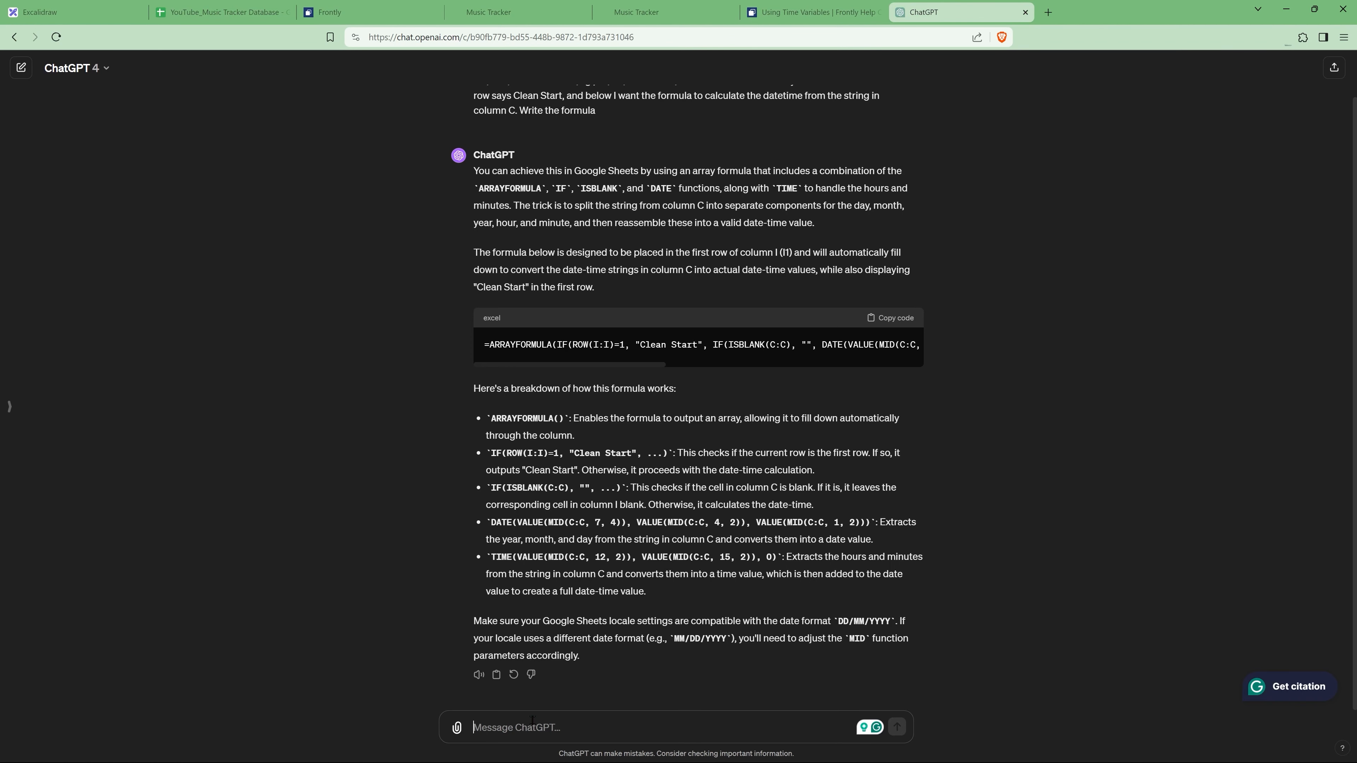
text(In column)
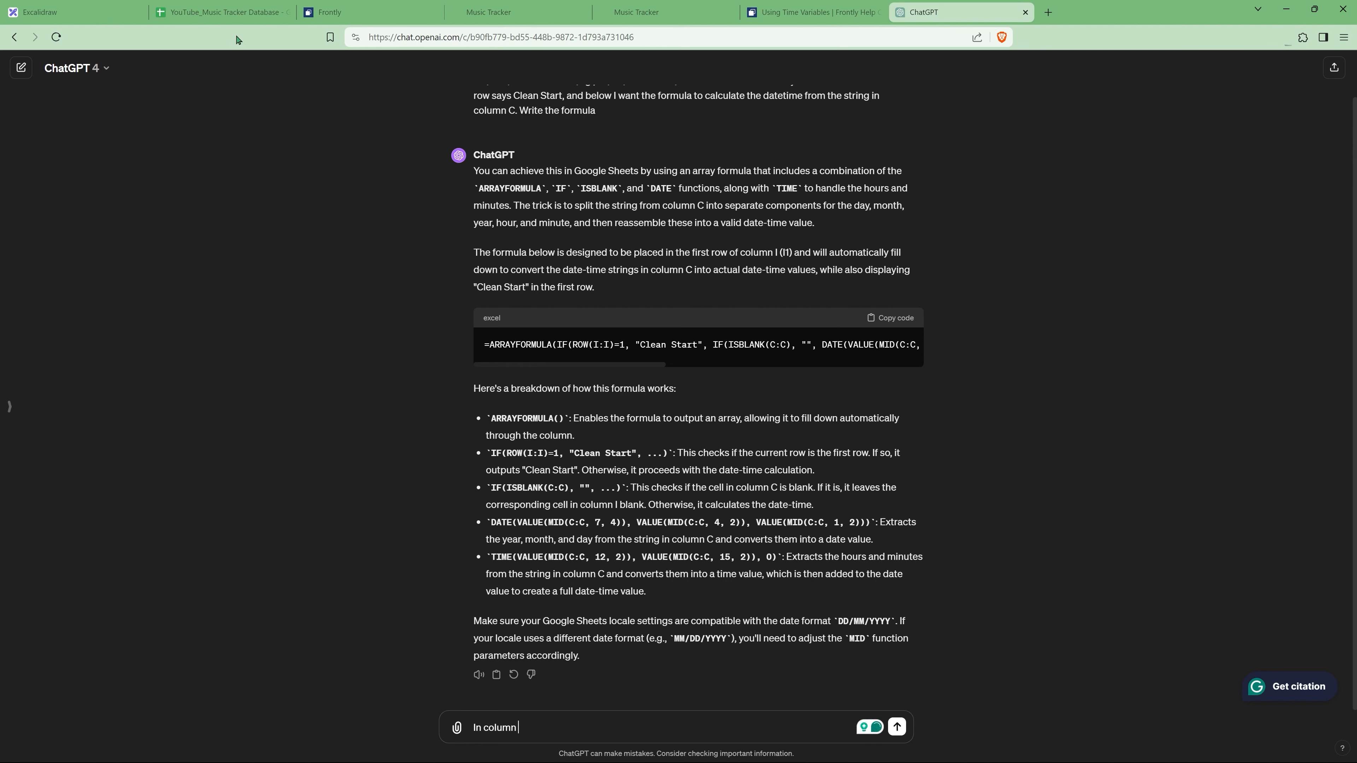
click(235, 12)
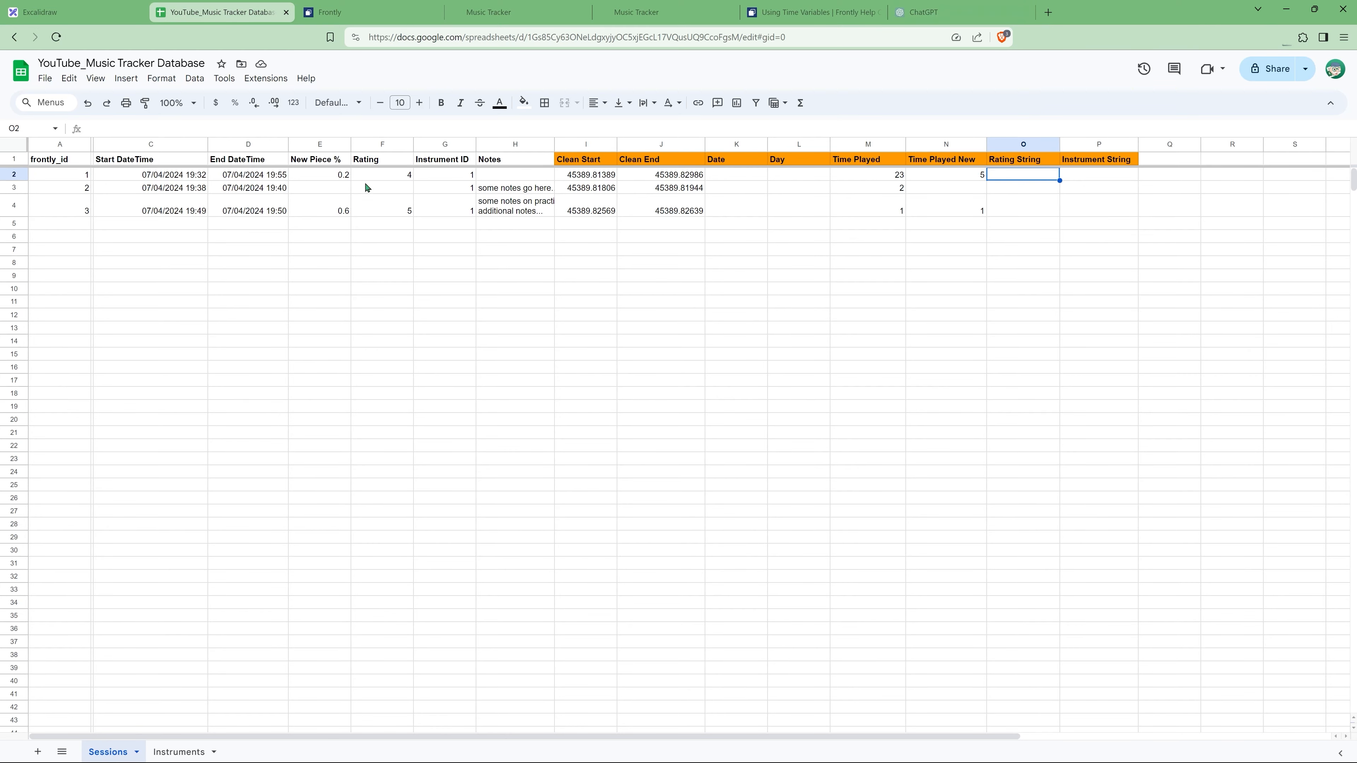
click(962, 13)
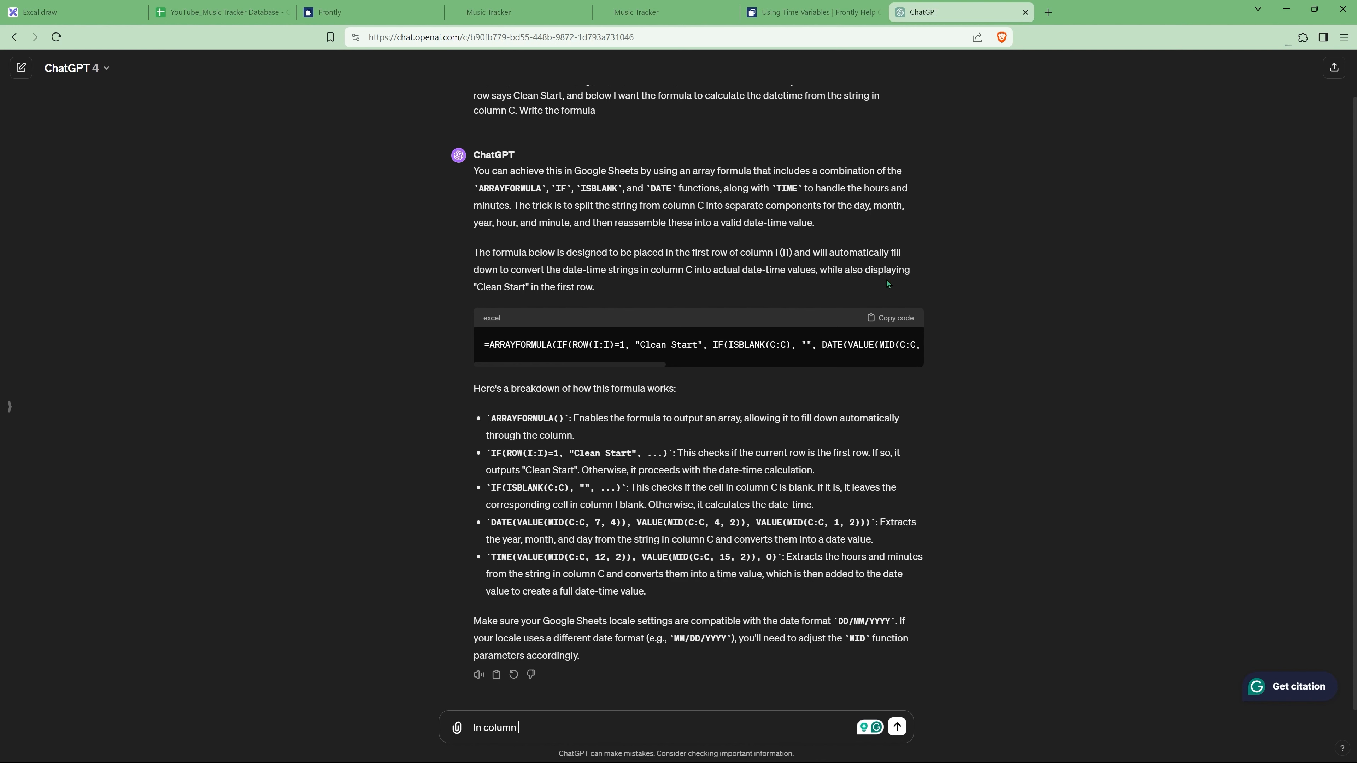
text(F, I have a rating between 1 and 5. I)
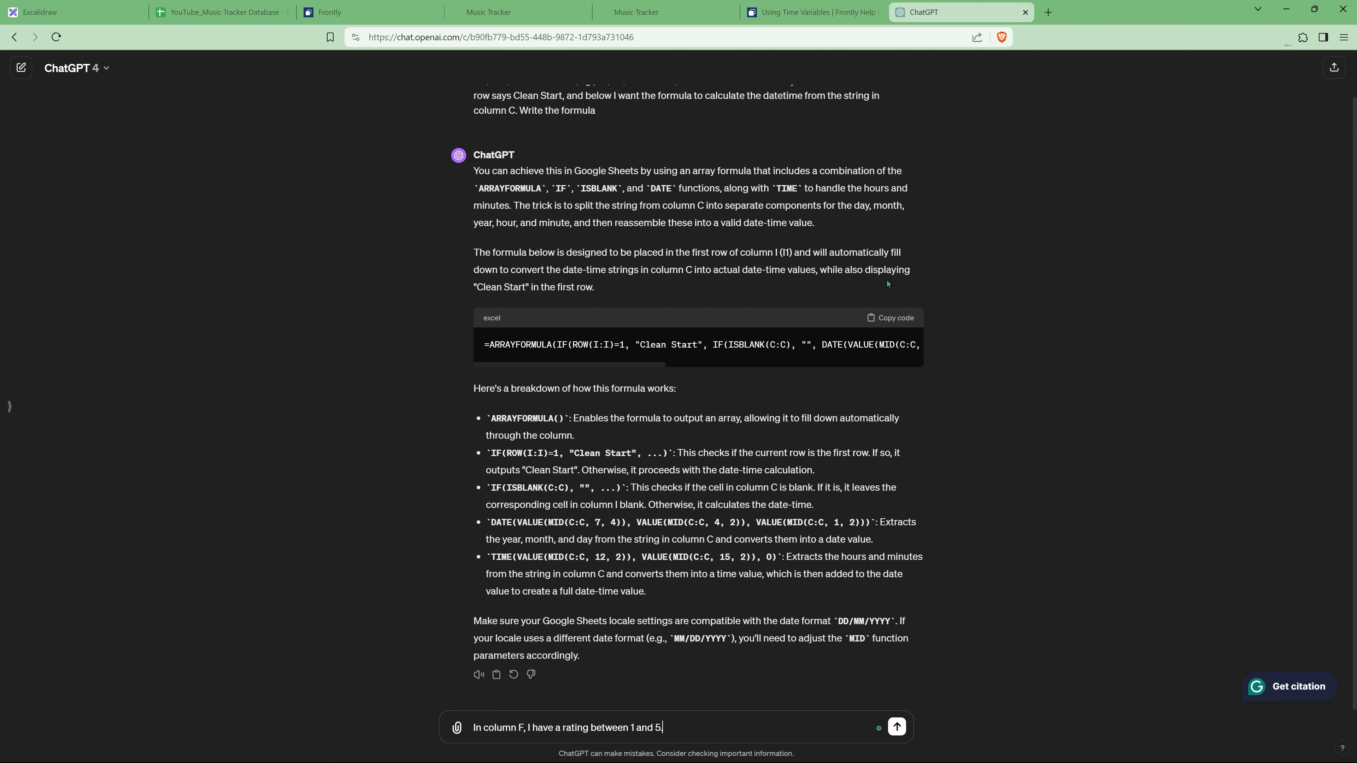
text(n)
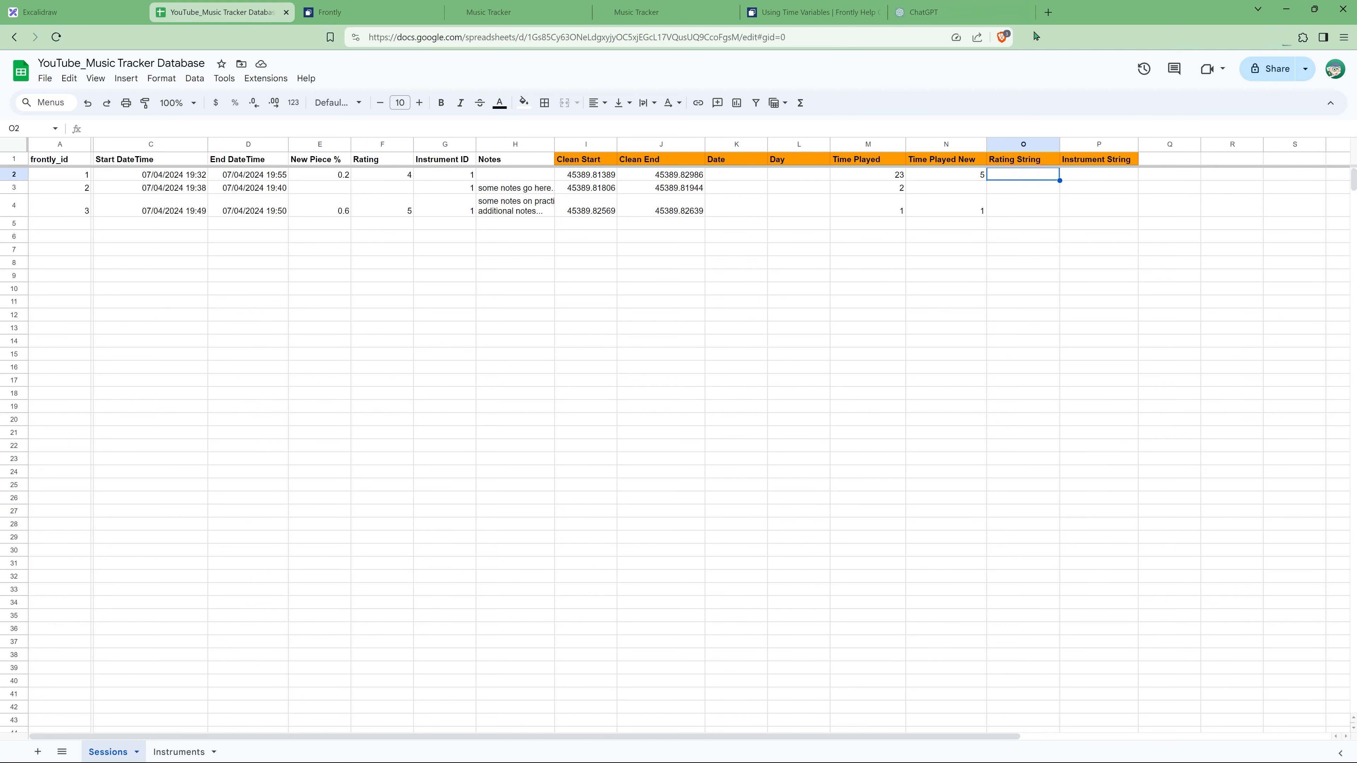
Continue the prompt by requesting an array formula in column O that shows "Rating String" on the first row.
click(981, 19)
text(O, I want an ar)
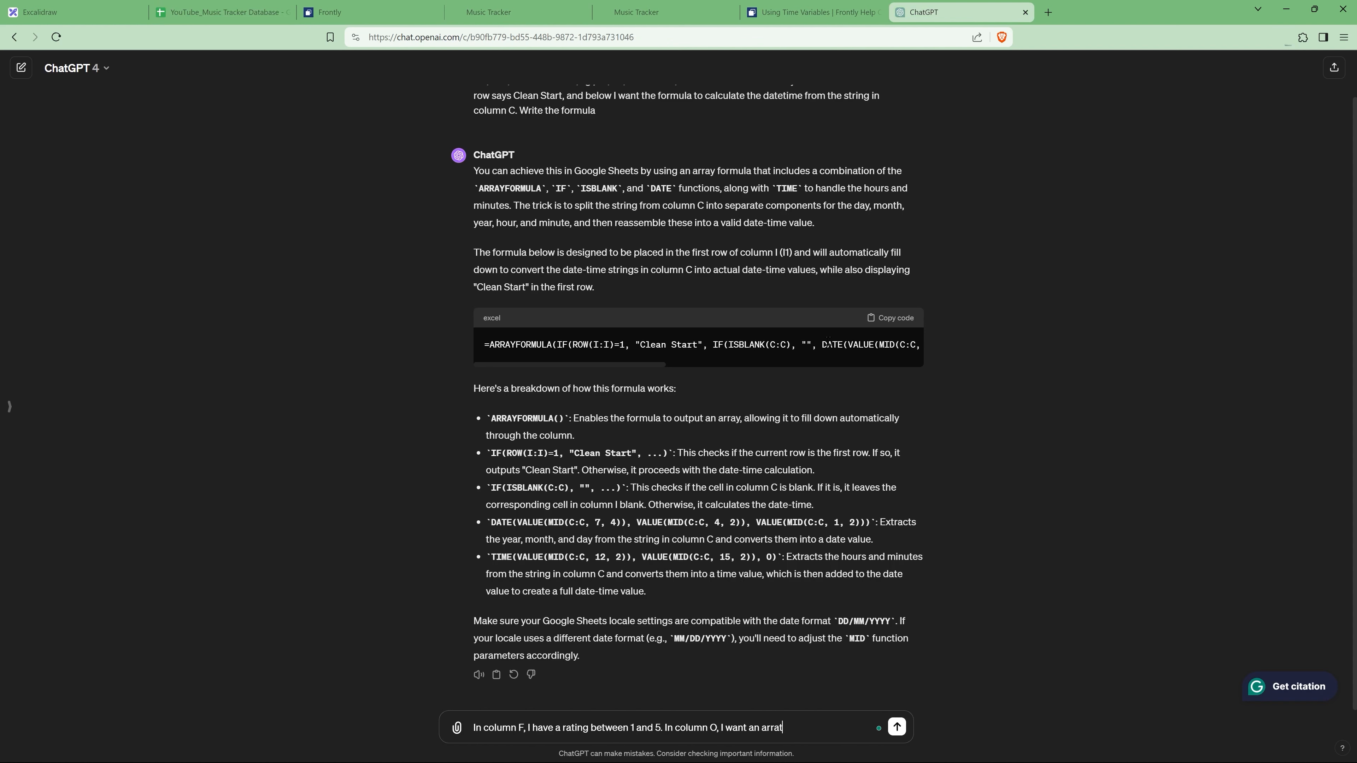
text(ray formula that shows"Ra)
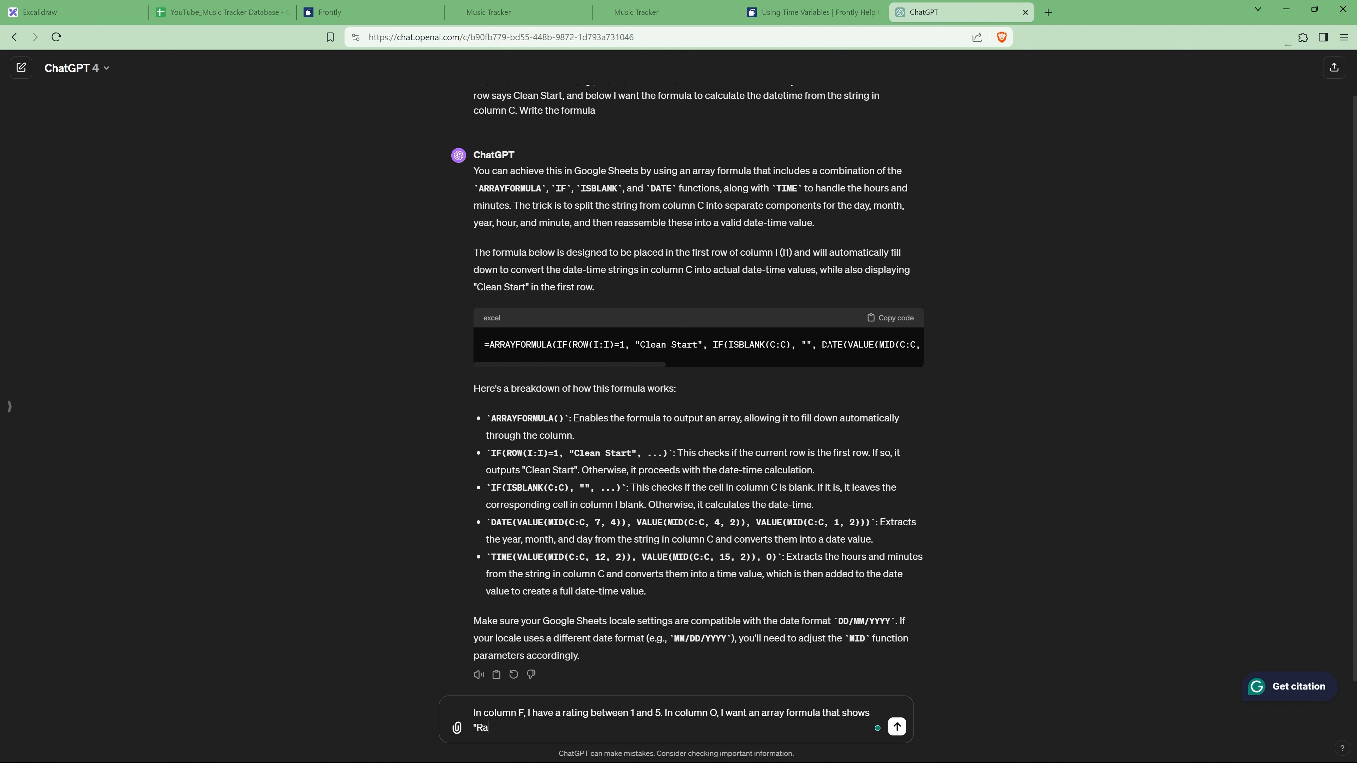
text(ting String" on the first row, and for subsequent rows shows)
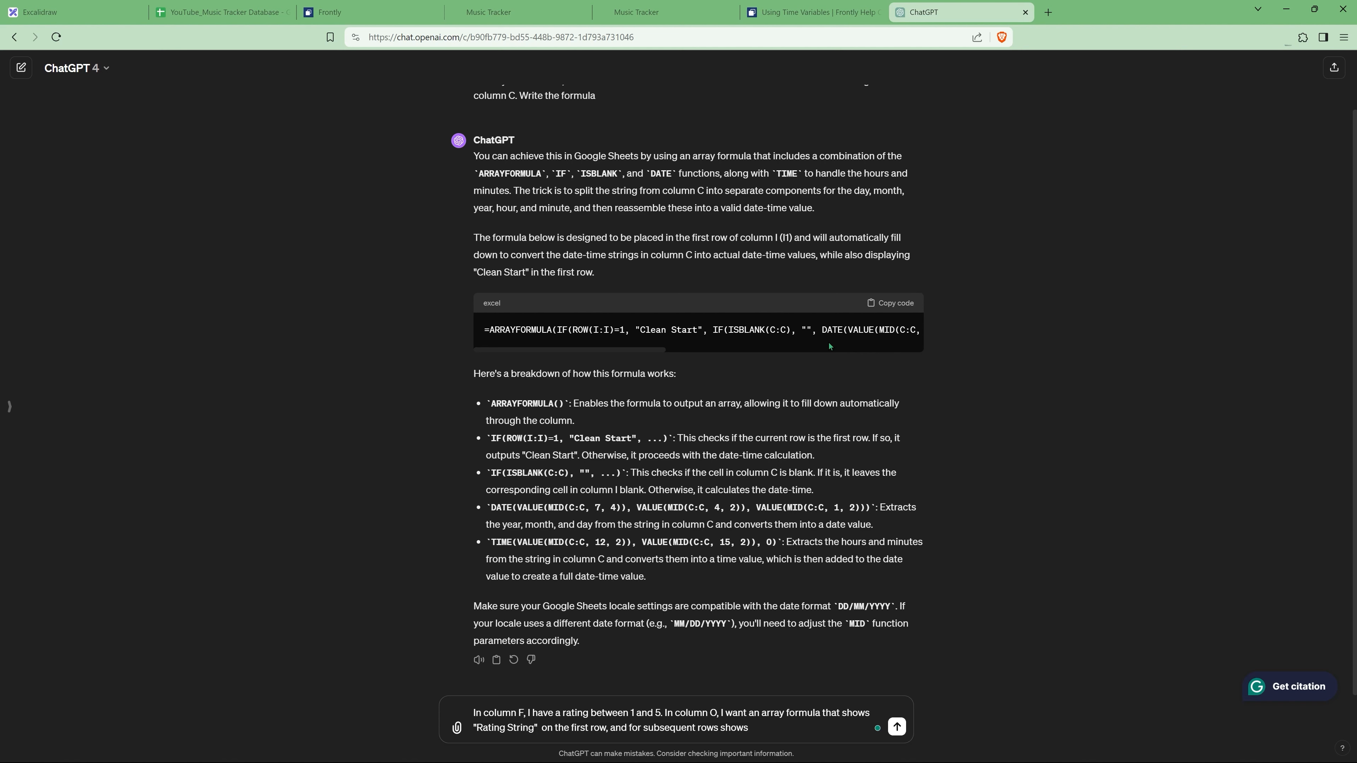
Specify in the prompt that subsequent rows show the full moon emoji as many times as the rating.
text( the empo)
text(i)
key(super+period)
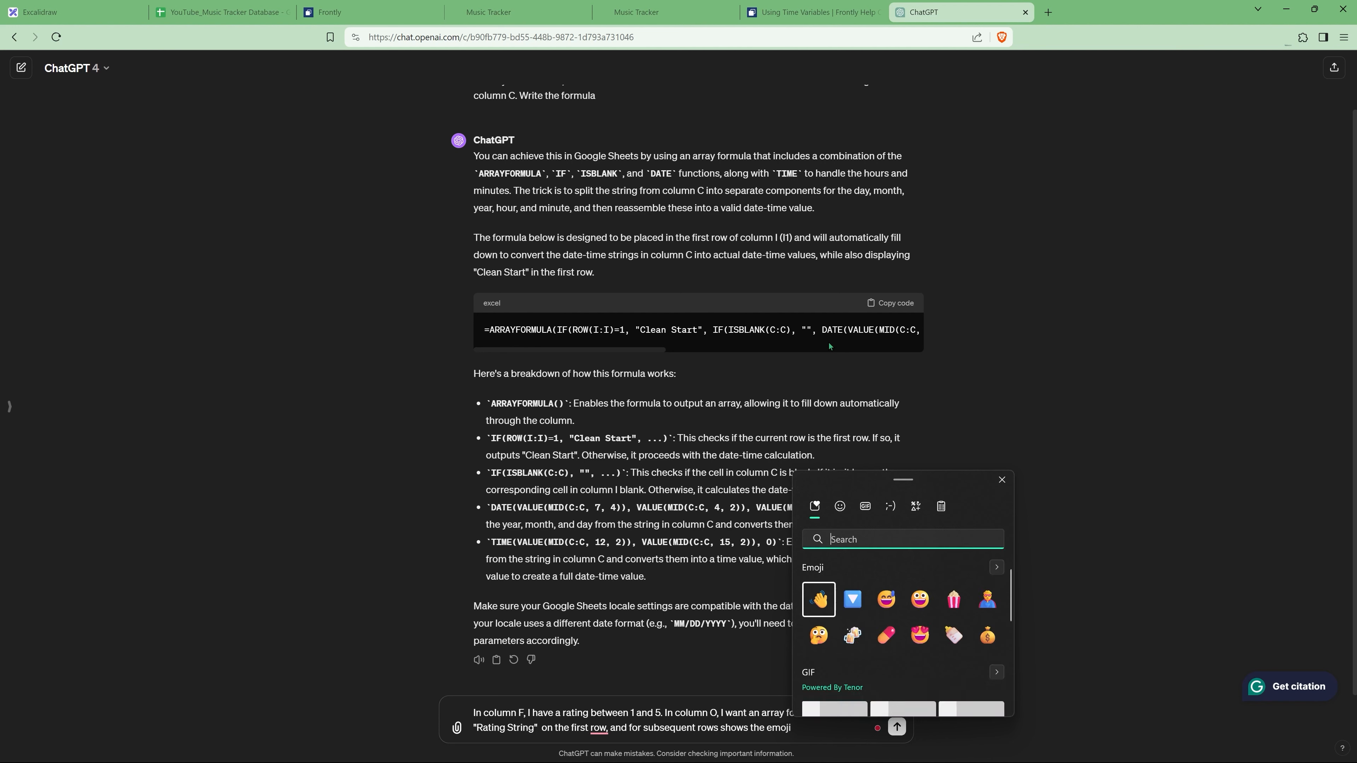
text(moon)
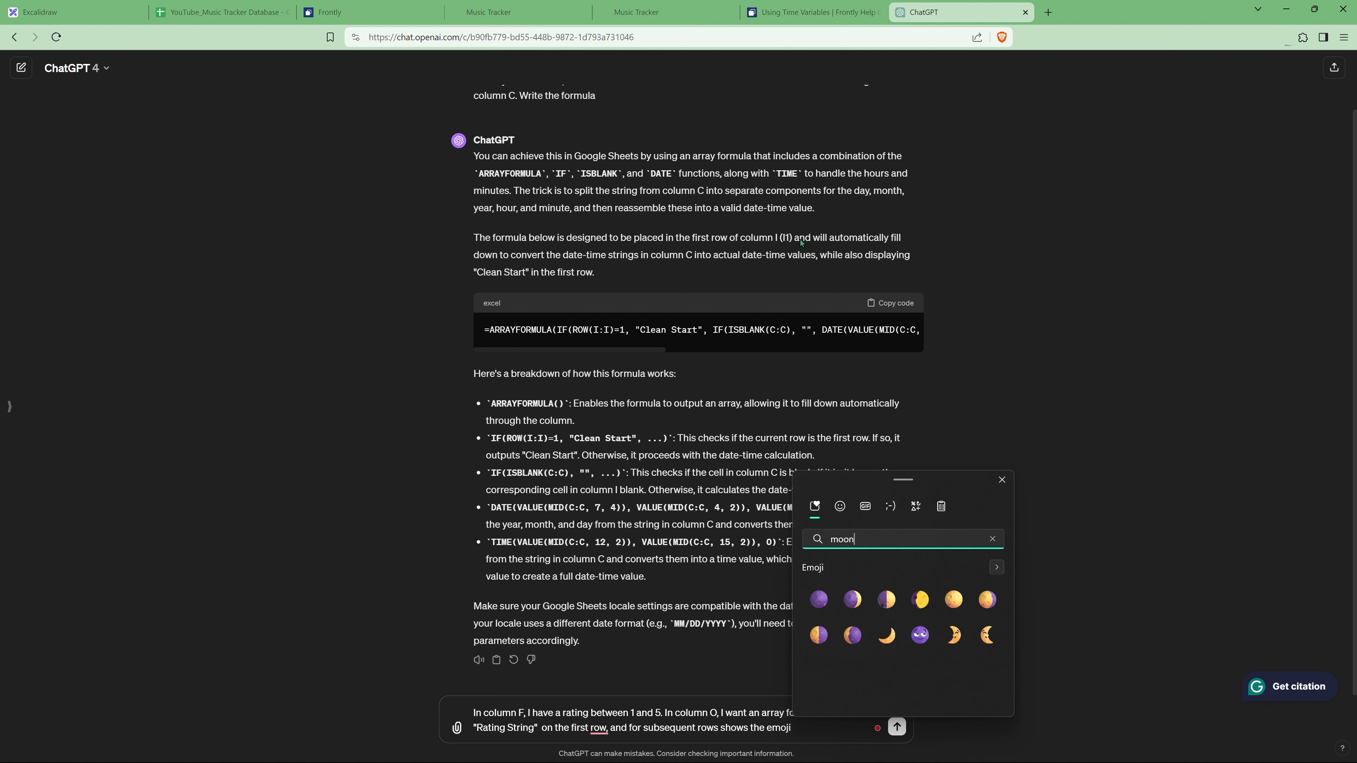
click(954, 599)
text(as)
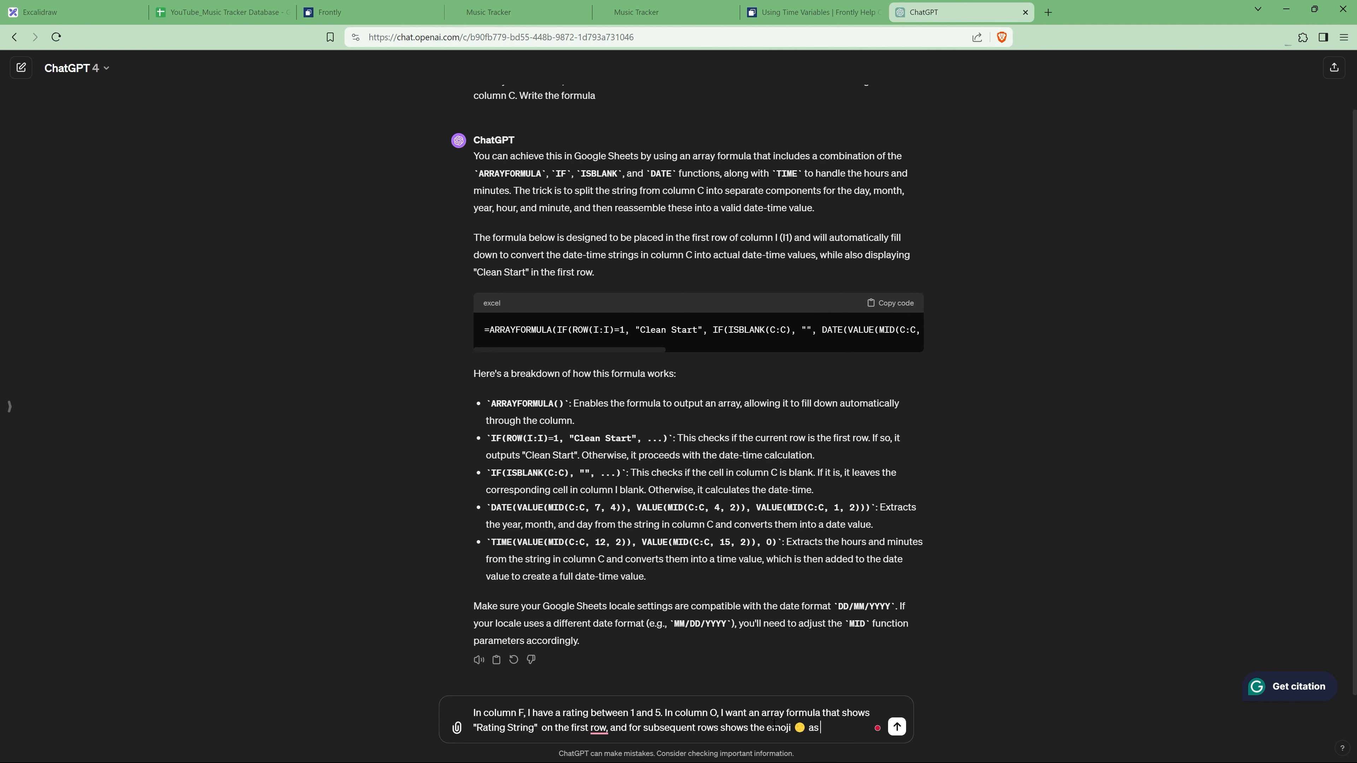
text( many times as t)
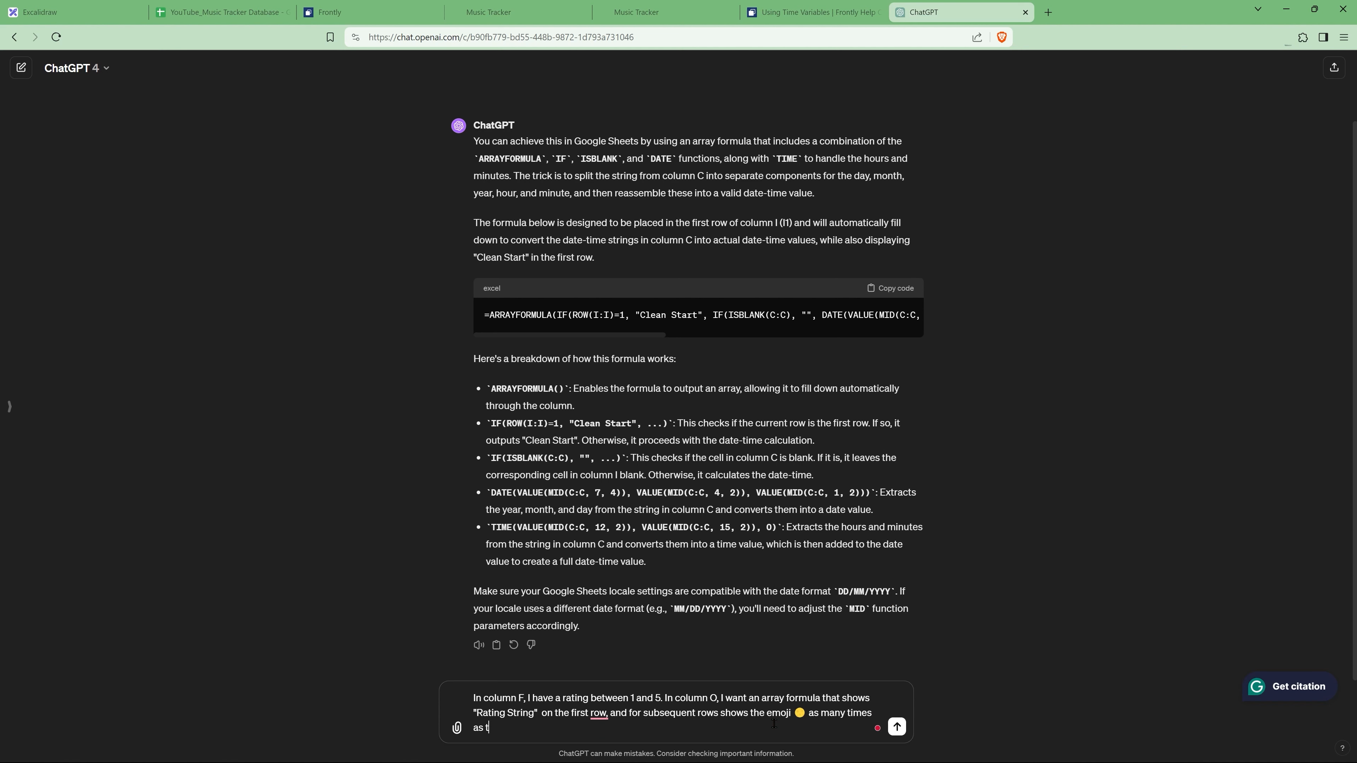
Add that the new moon emoji fills the string up to 5 total, request the formula, and send the prompt.
text(he rating, and then fills the emojis up to 5 total with this emoji)
key(super+period)
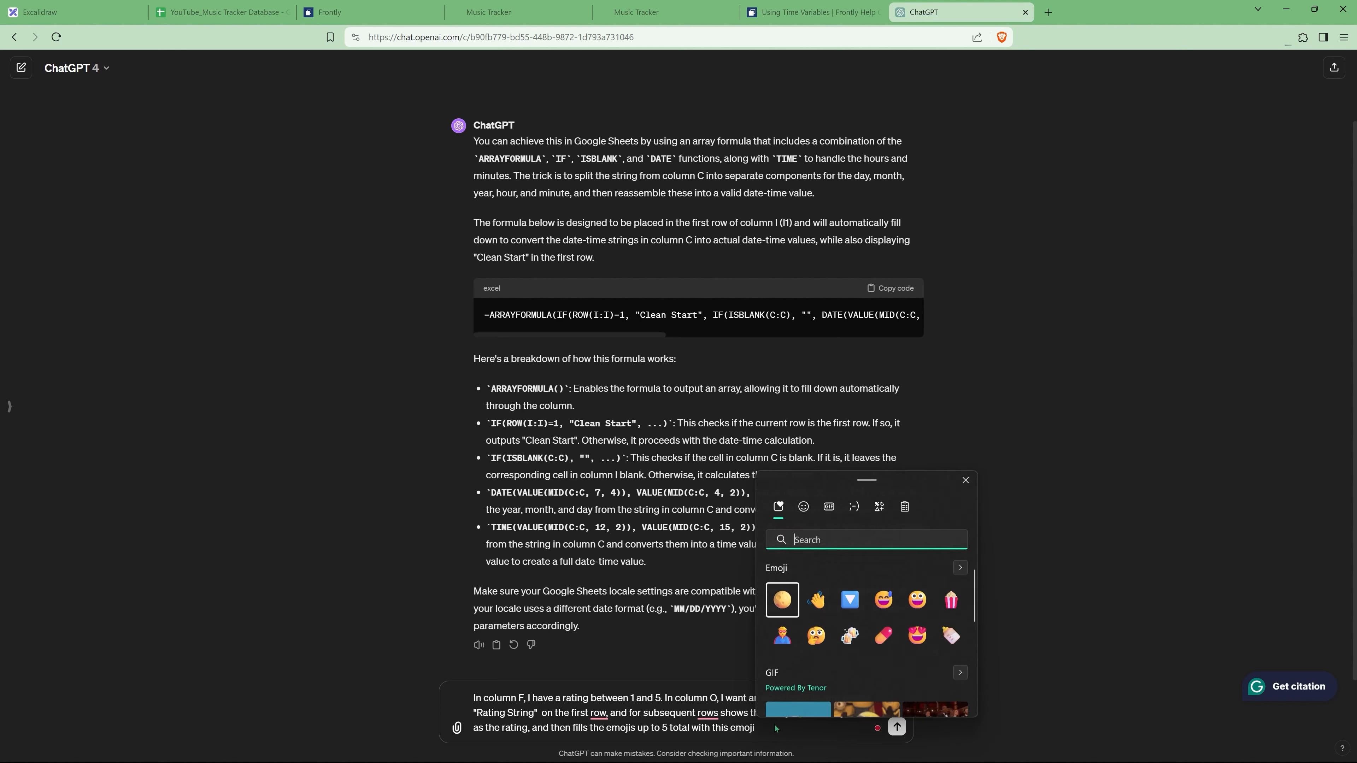
text(moon)
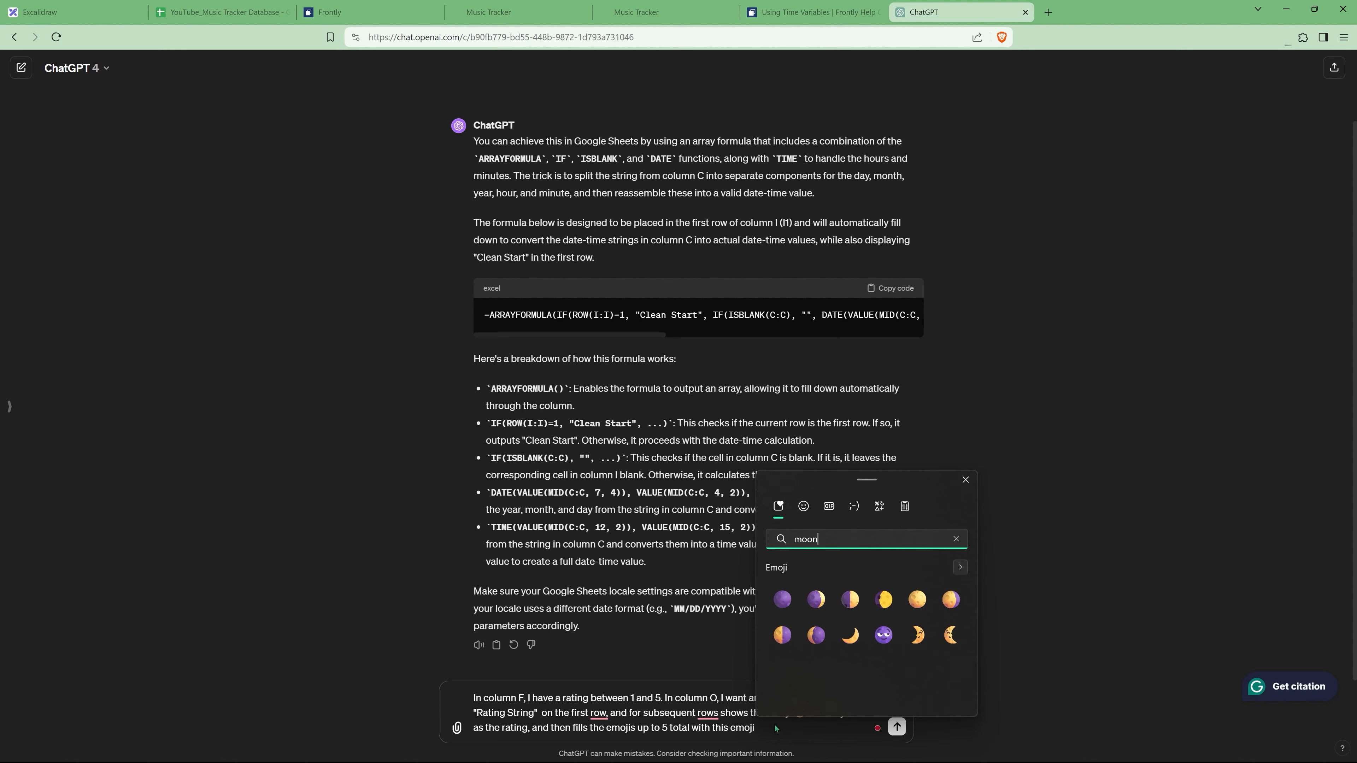
key(Down)
key(Return)
text(. Write the)
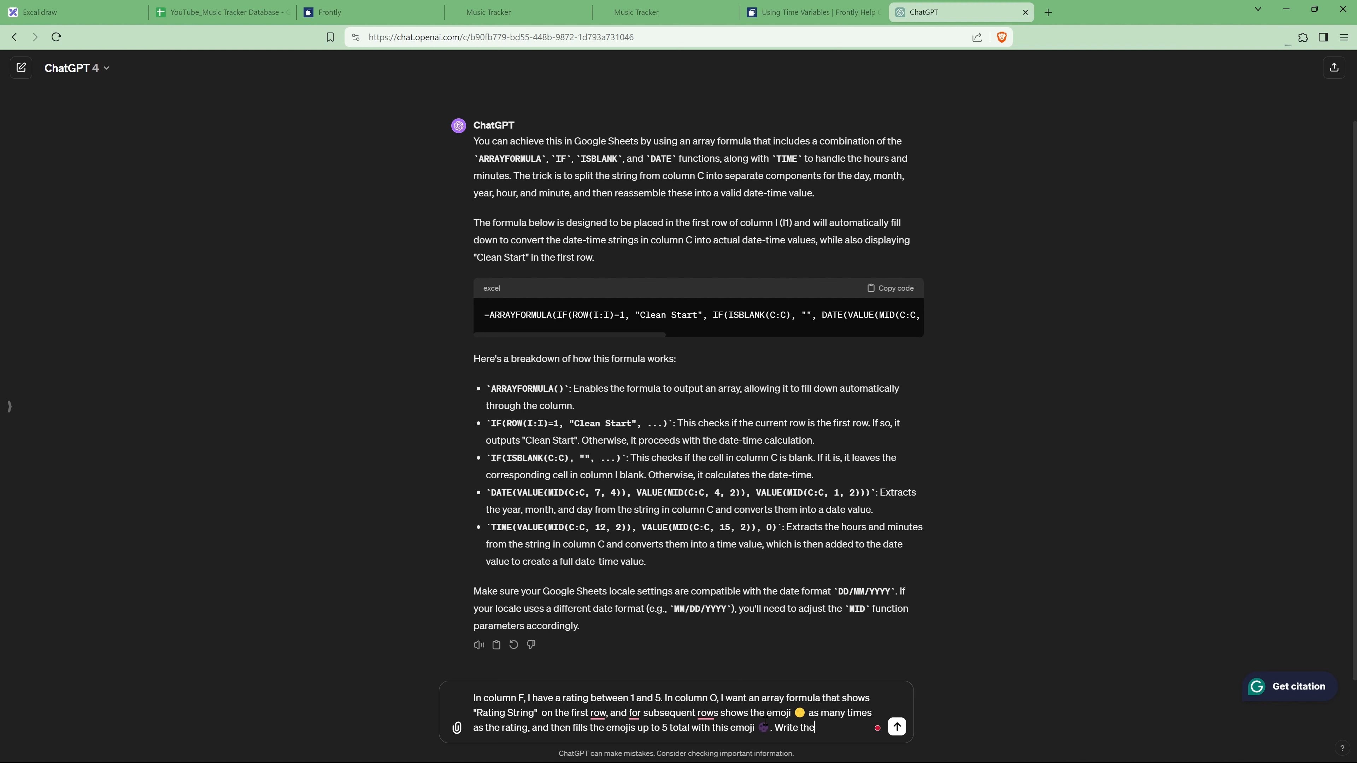
text( formula)
key(Return)
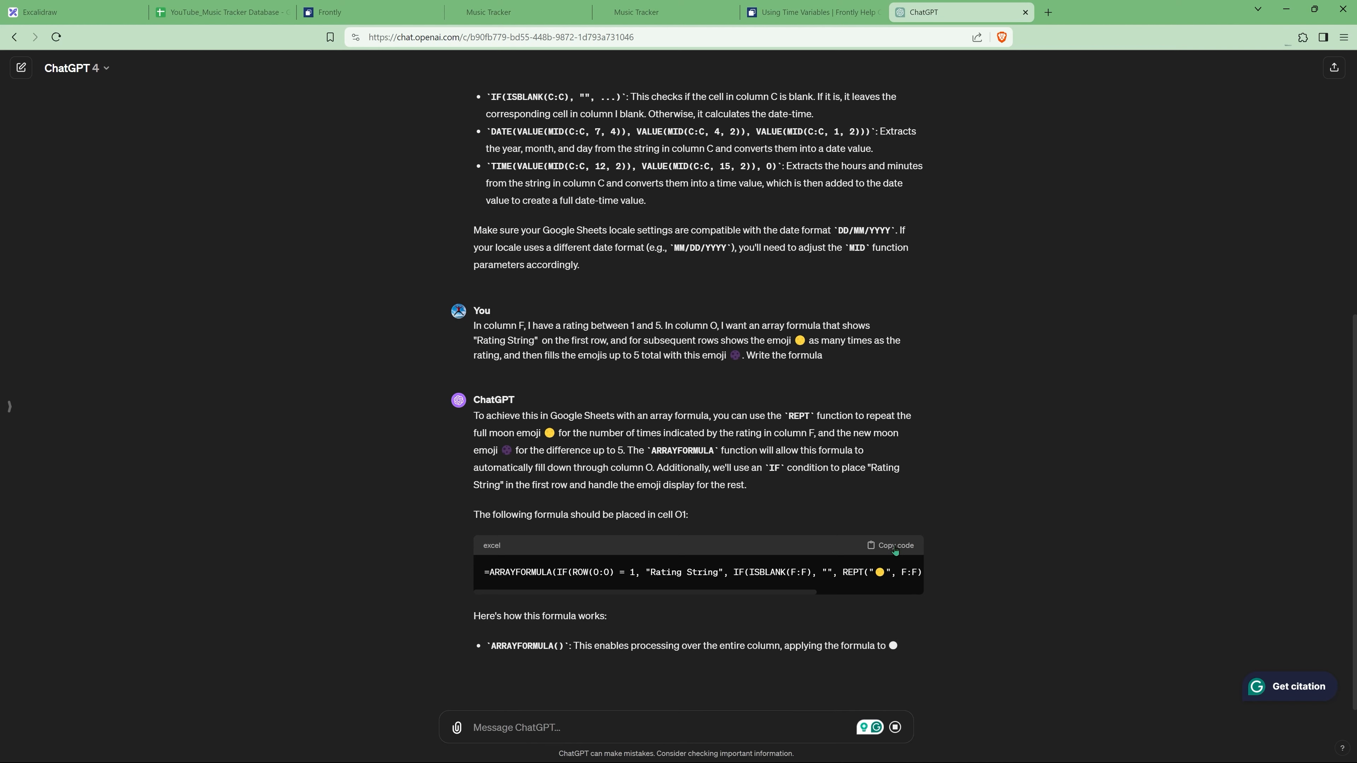
Replace the Rating String header in O1 of the Sessions sheet with ChatGPT's REPT array formula and check the resulting emoji strings.
click(249, 19)
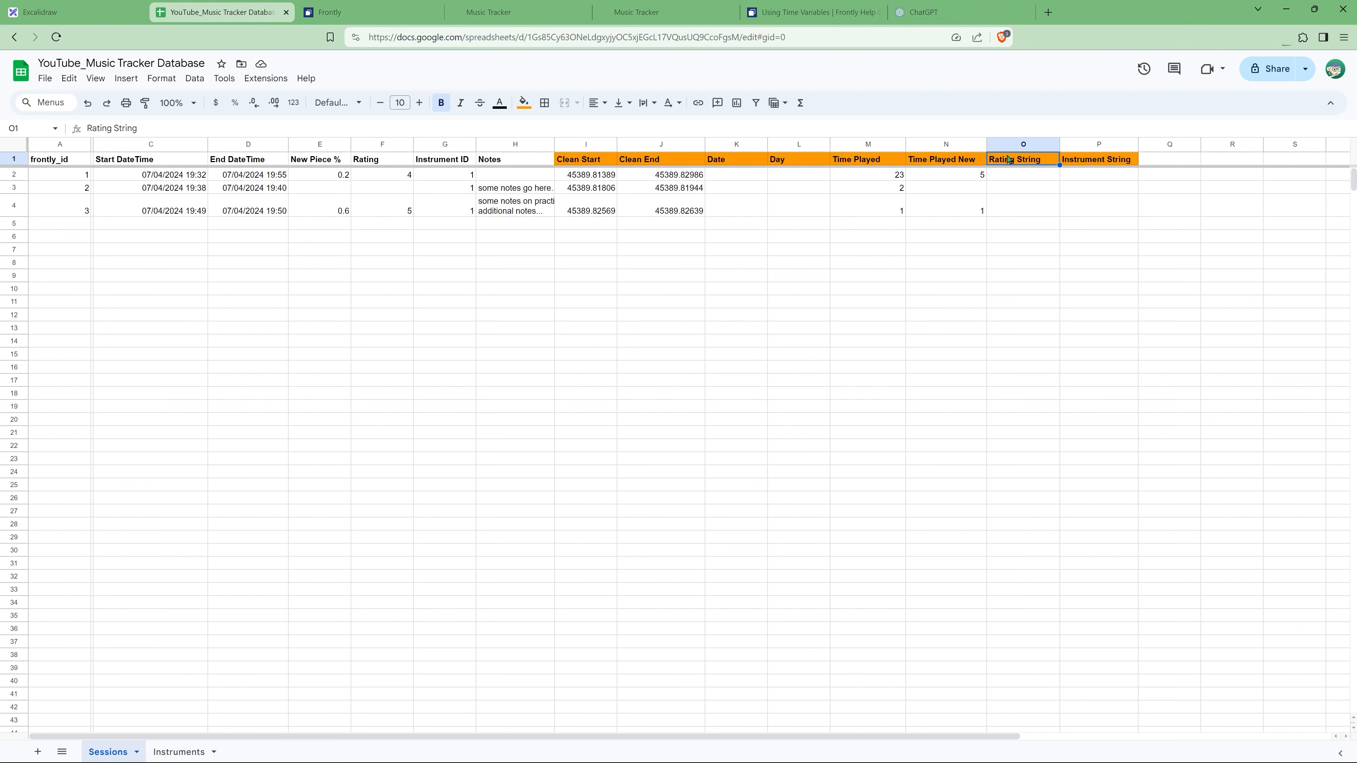
click(213, 130)
key(ctrl+a)
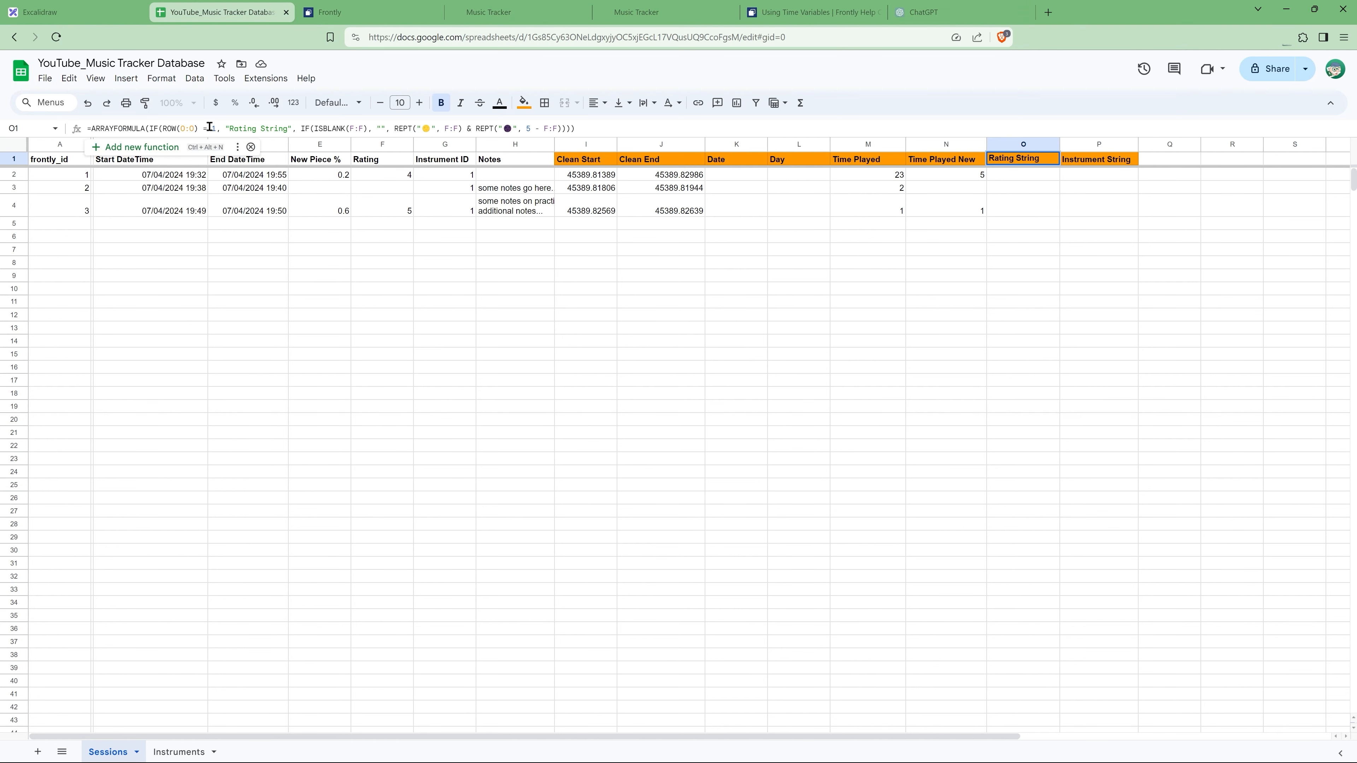
text(=ARRAYFORMULA(IF(ROW(O:O) = 1, "Rating String", IF(ISBLANK(F:F), "", REPT("🟡", F:F) & REPT("⚫", 5 - F:F)))))
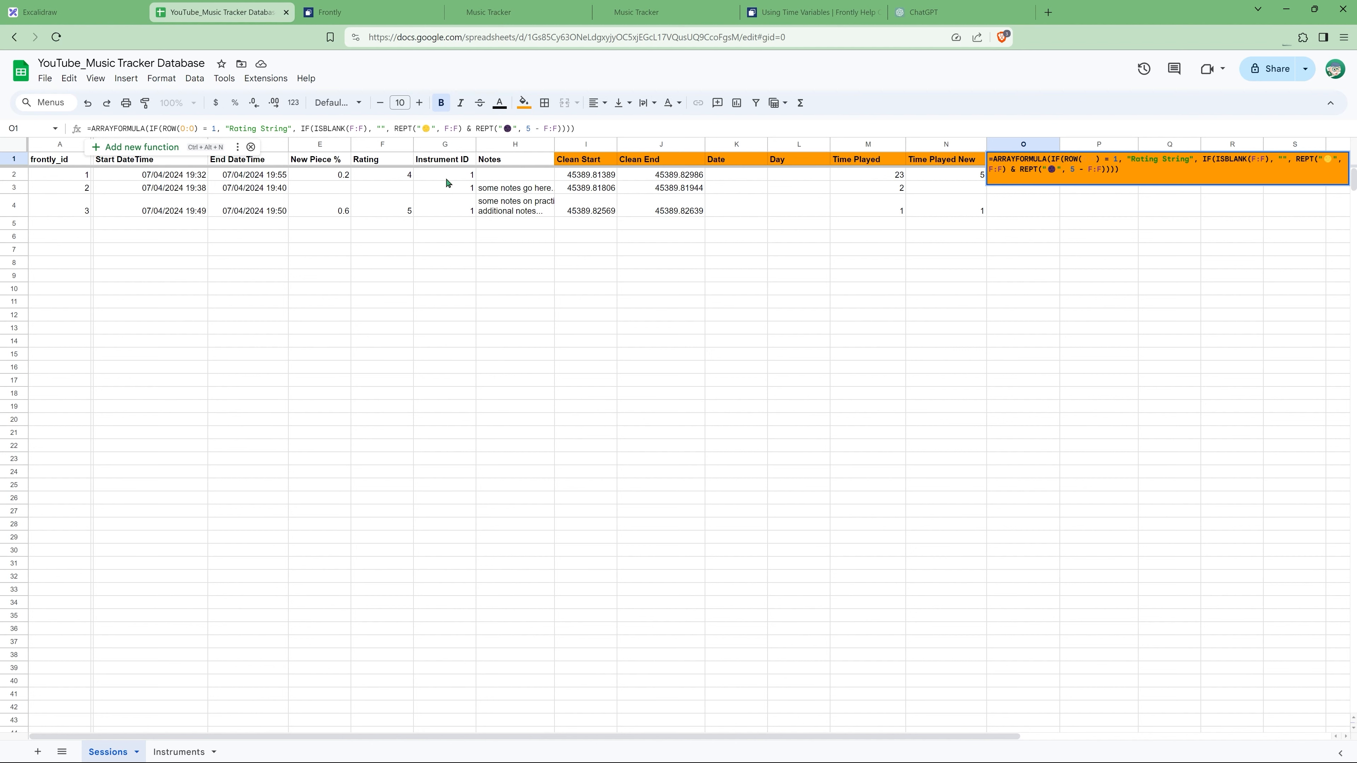
key(Return)
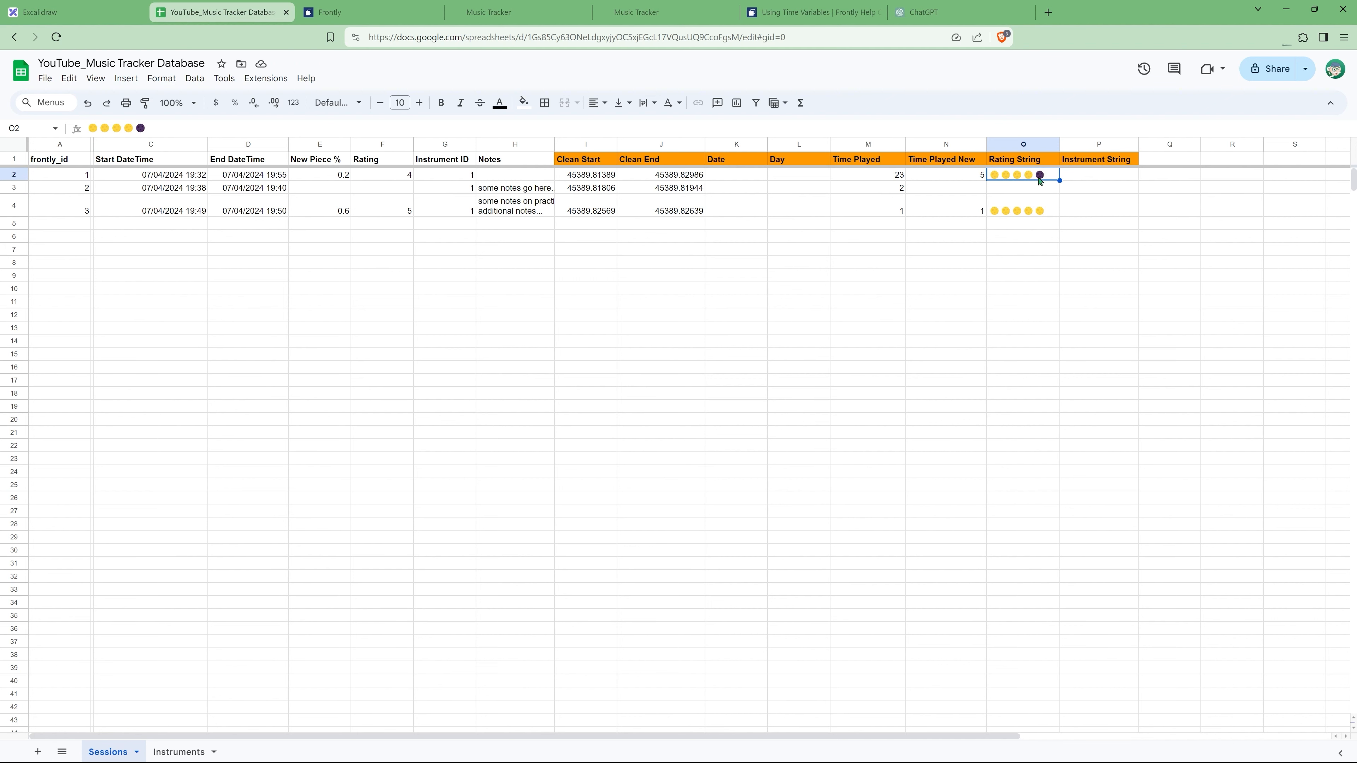
click(1014, 208)
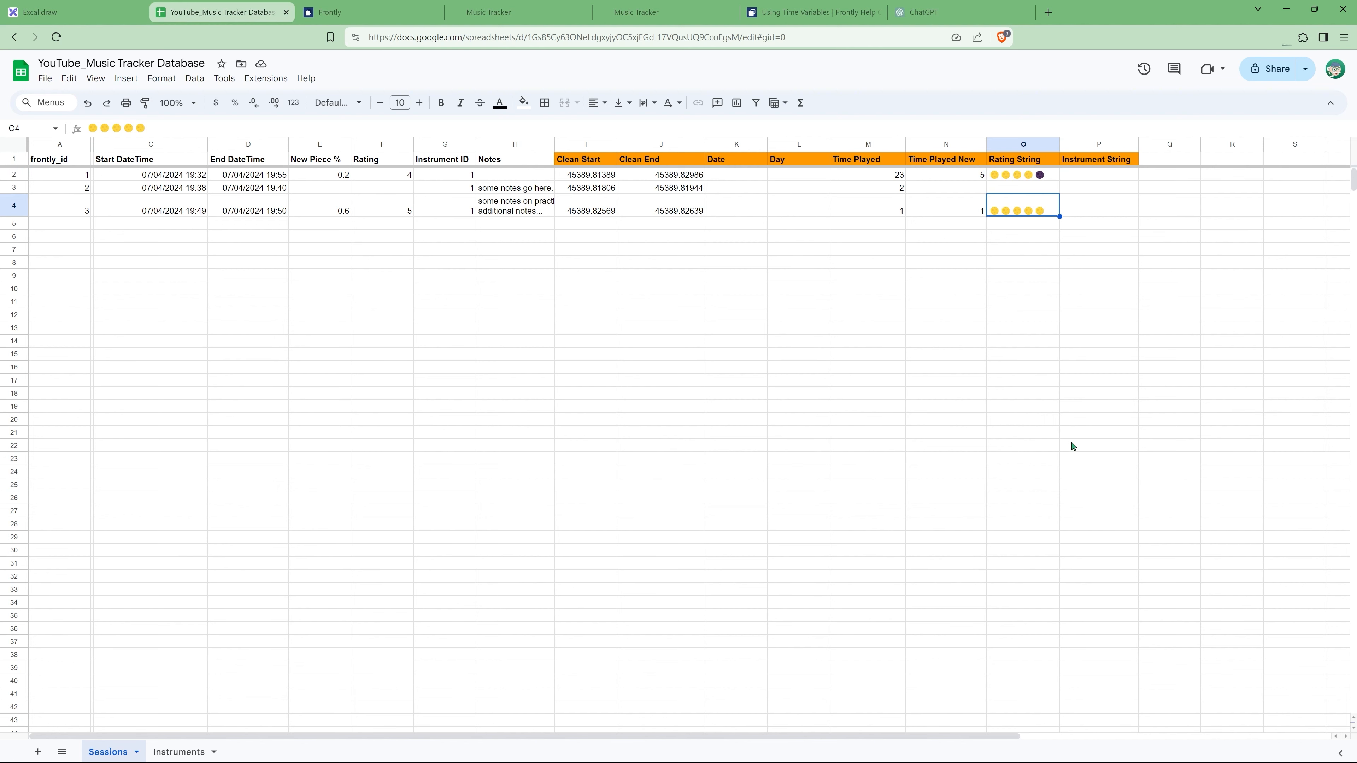
Fill in the missing session values in row 3 with a New Piece % of 0.2 and a Rating of 2.
click(340, 188)
text(0)
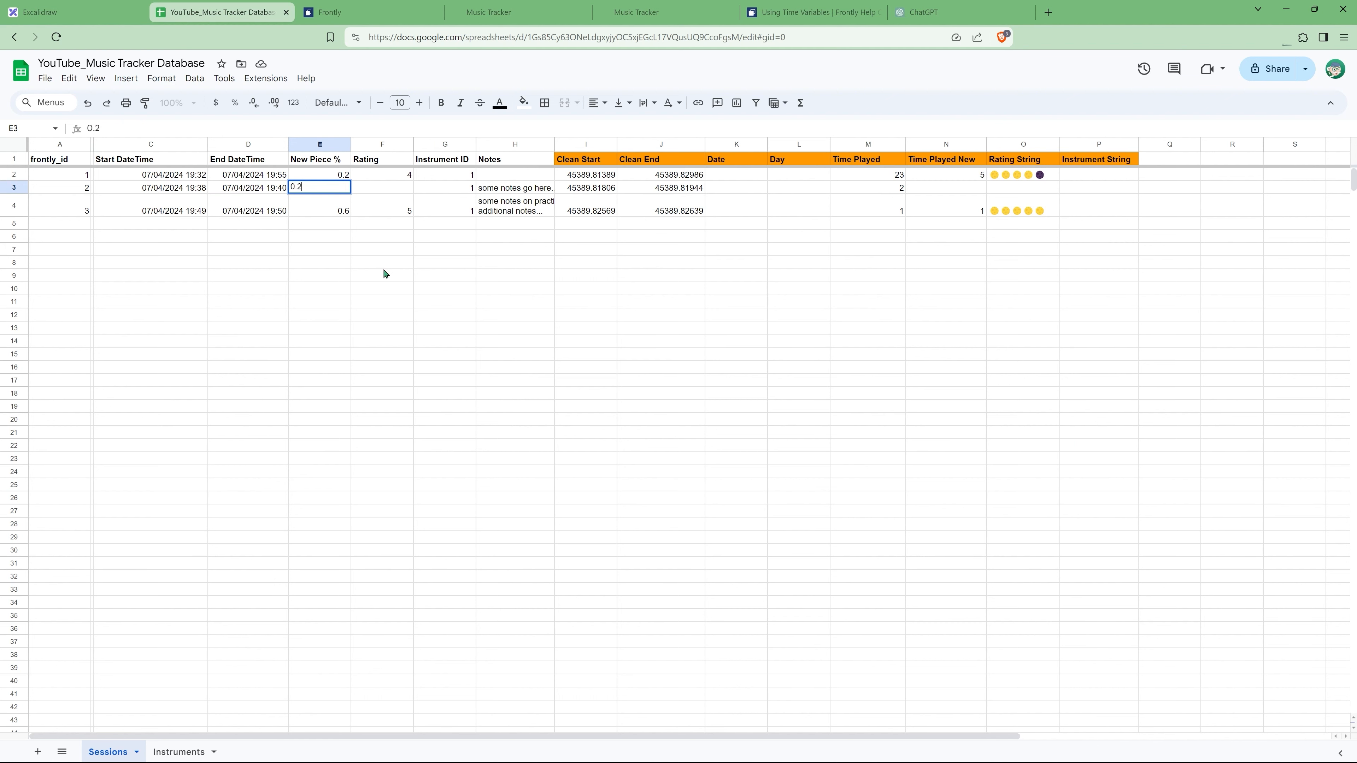
text(.2)
key(Tab)
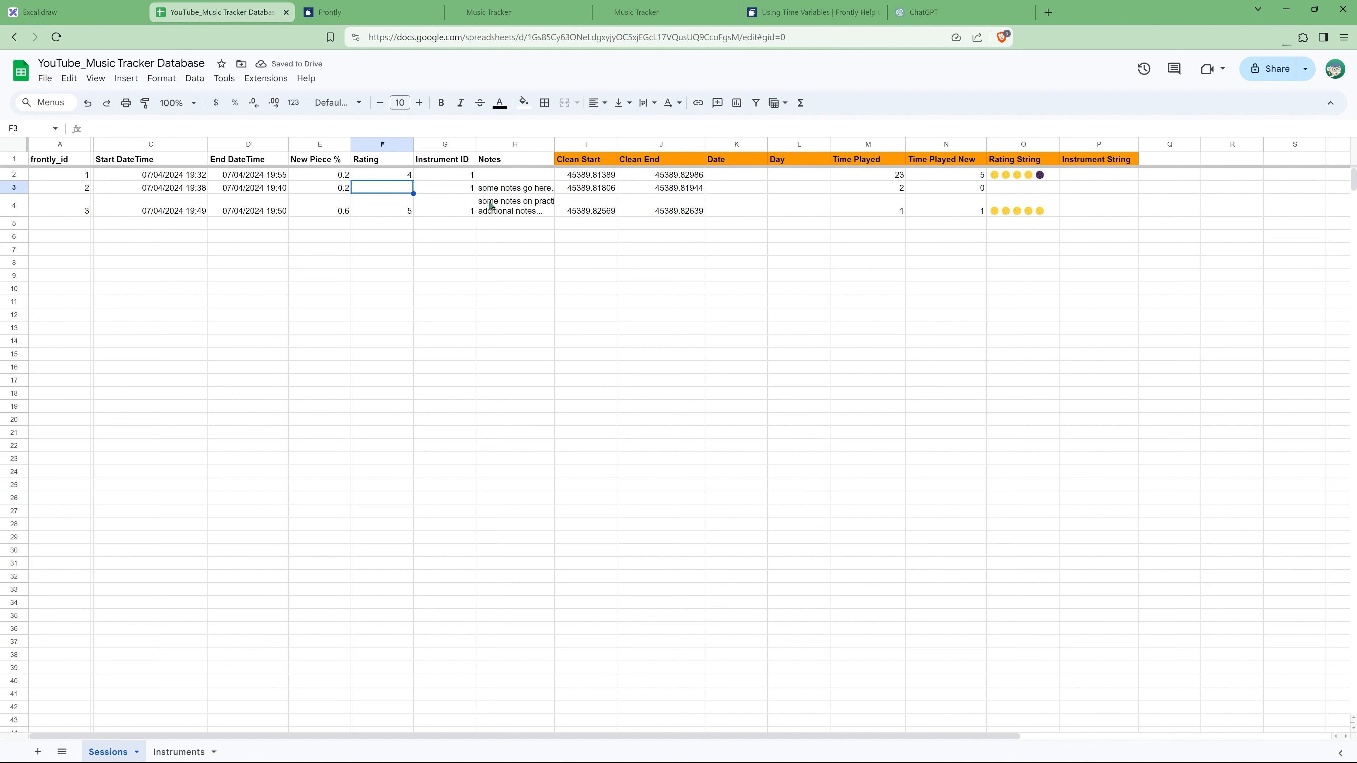
text(2)
key(Return)
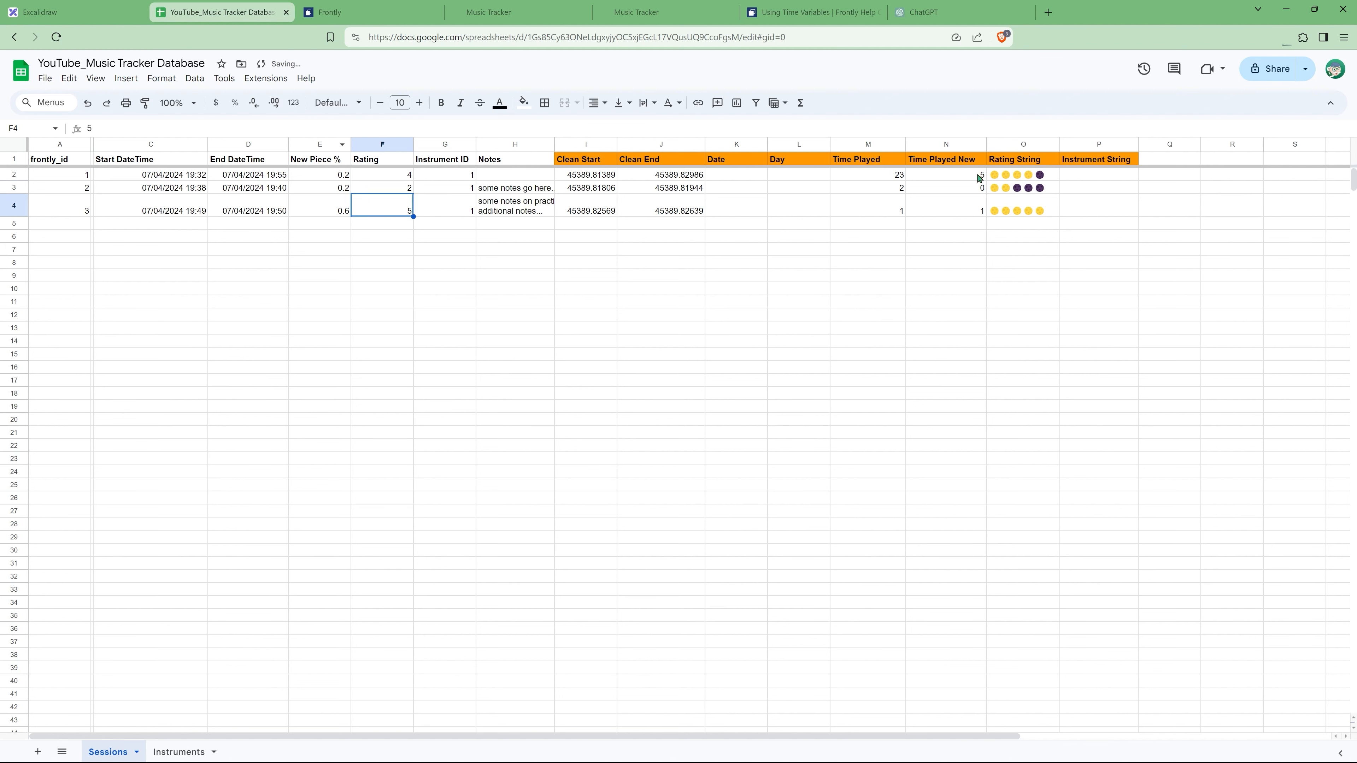
Review and copy ChatGPT's array formula that derives the day of the week from column C for the Day column.
click(694, 160)
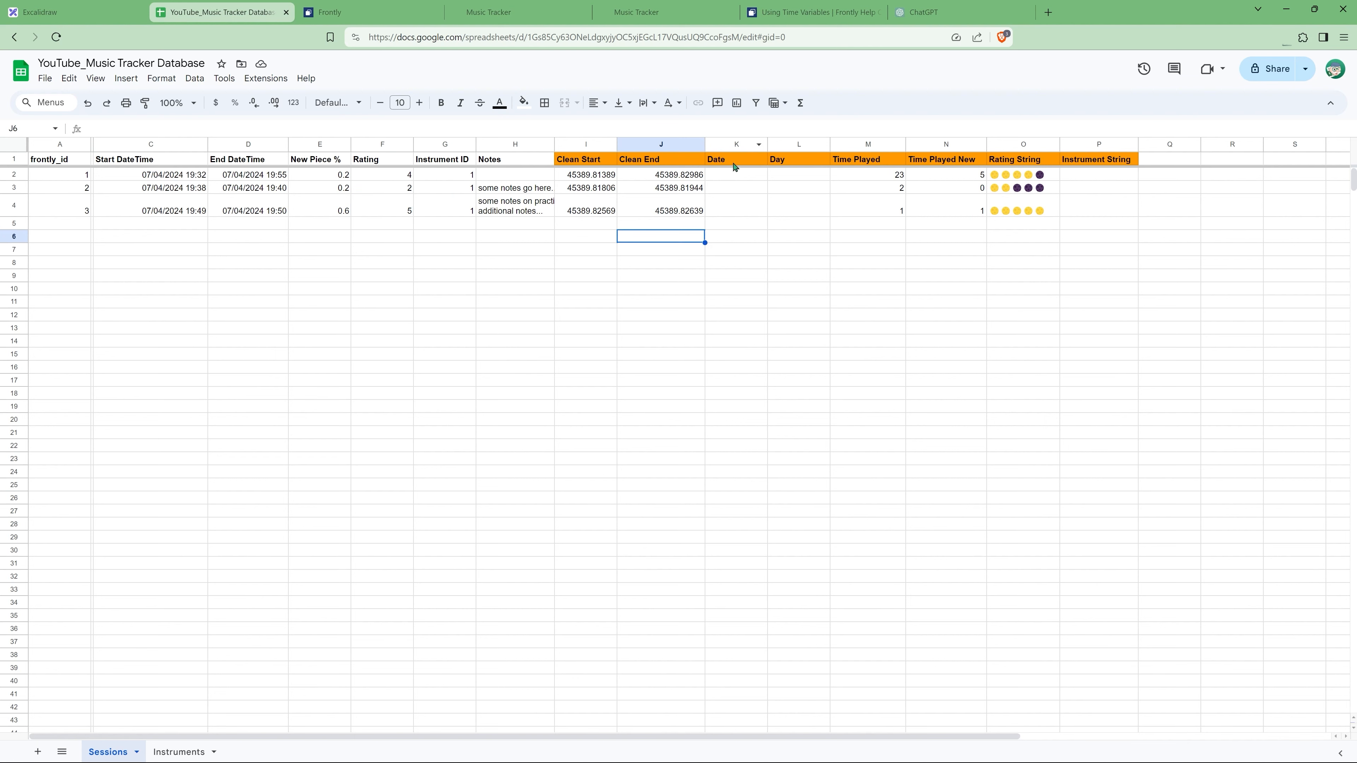
click(778, 159)
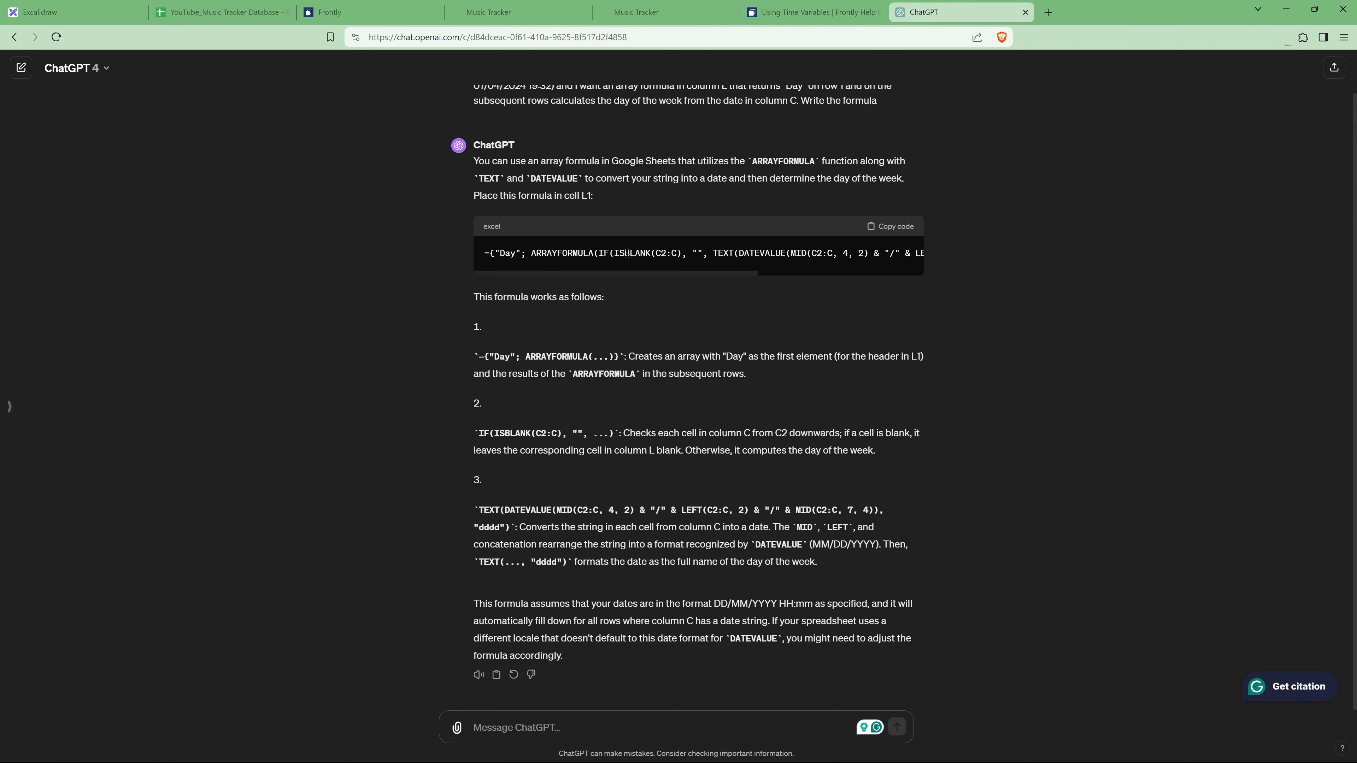
scroll(636, 402, up, 1)
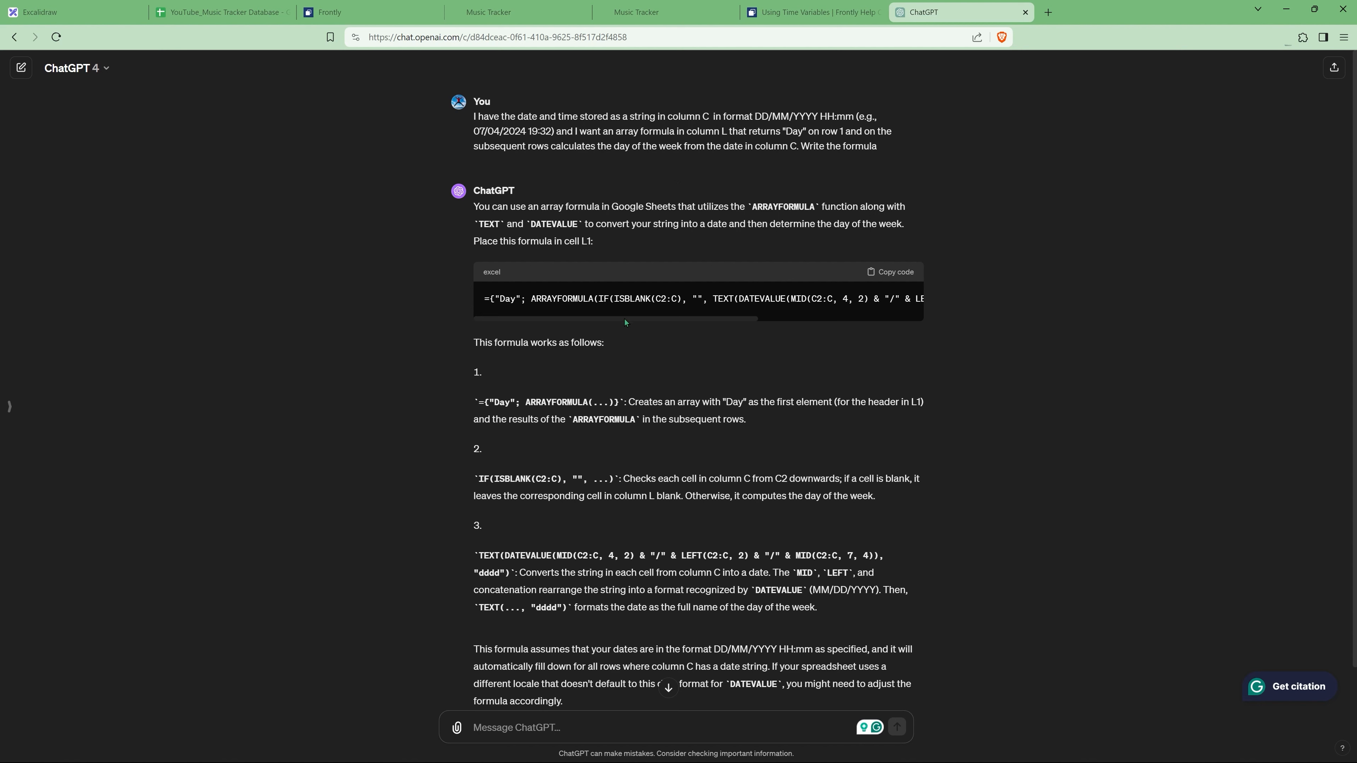
drag(620, 319, 563, 295)
drag(529, 301, 959, 304)
drag(784, 318, 633, 318)
click(635, 299)
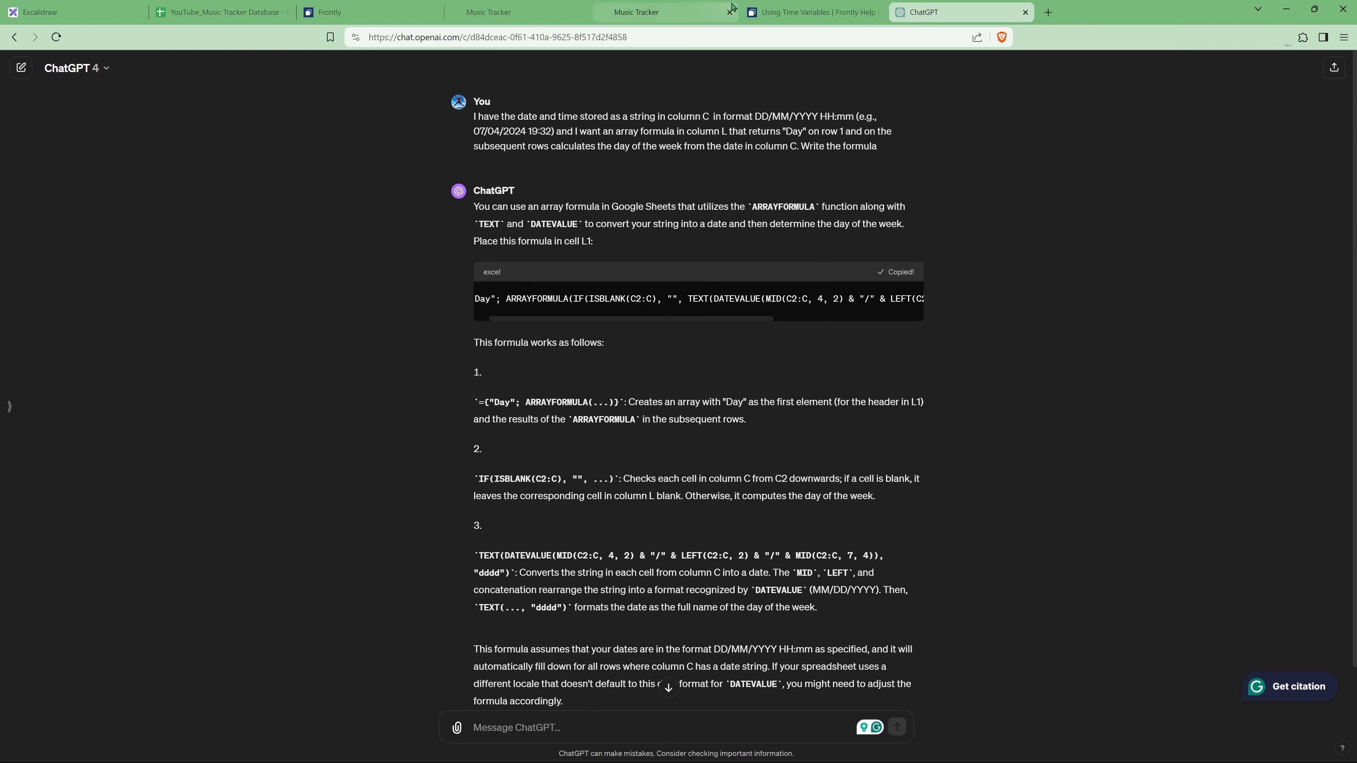
Replace the Day header in L1 of the Sessions sheet with the copied TEXT and DATEVALUE array formula.
click(214, 12)
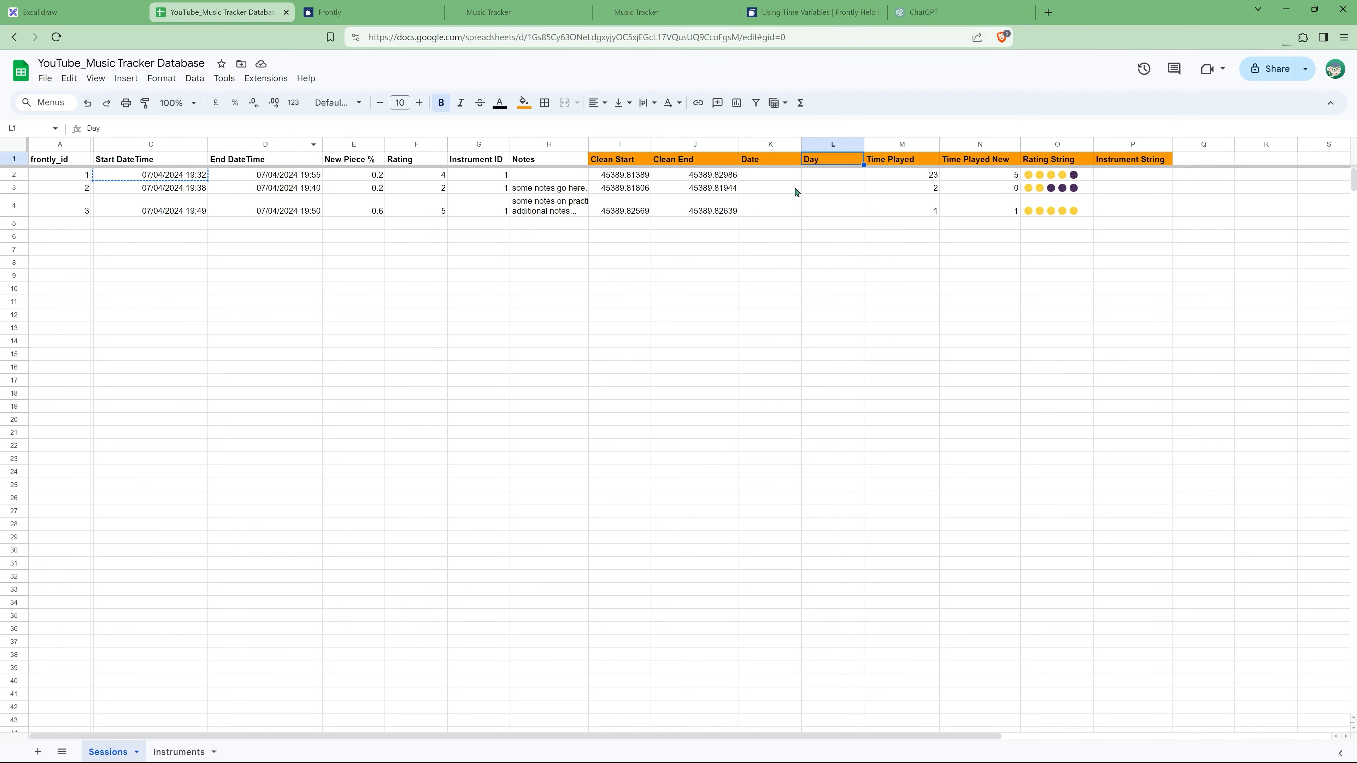
click(128, 124)
key(ctrl+a)
text(={"Day"; ARRAYFORMULA(IF(ISBLANK(C2:C), "", TEXT(DATEVALUE(MID(C2:C, 4, 2) & "/" & LEFT(C2:C, 2) & "/" & MID(C2:C, 7, 4)), "dddd")))})
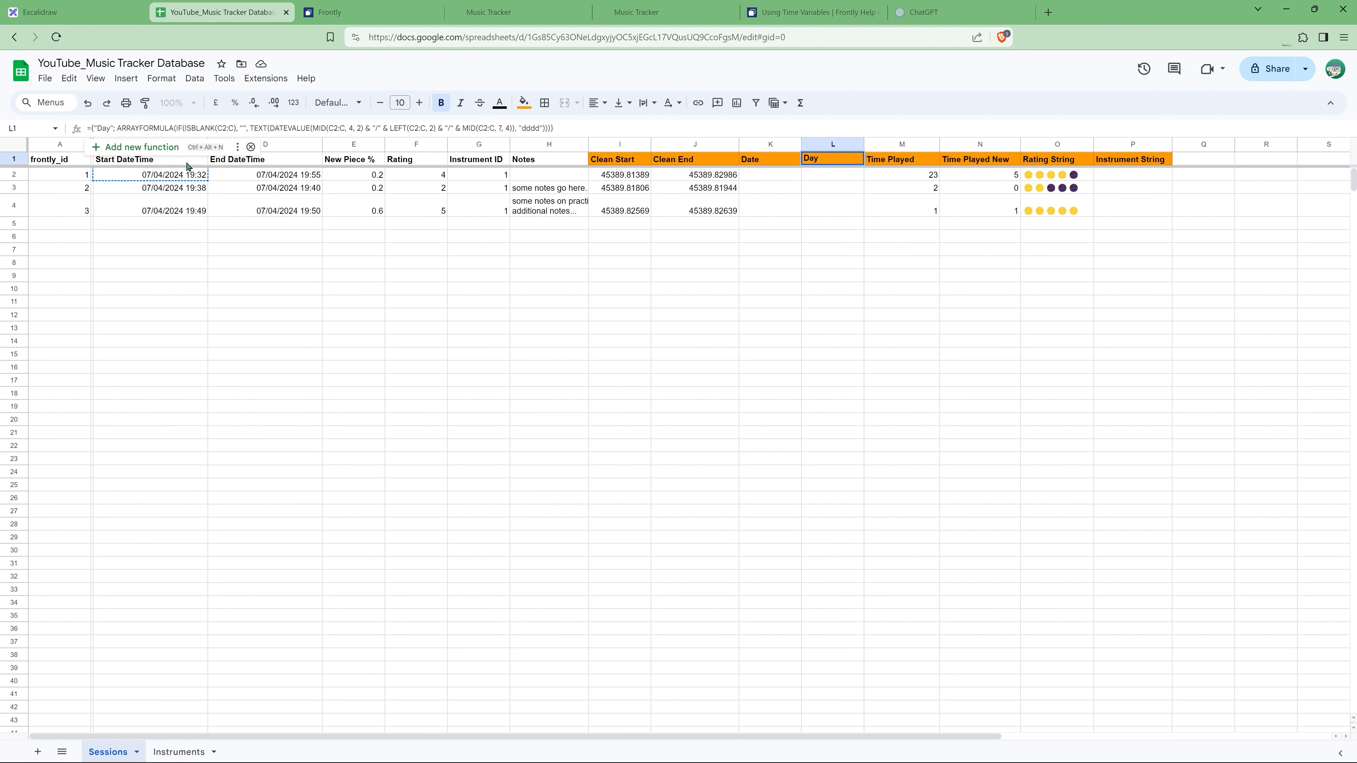
key(Return)
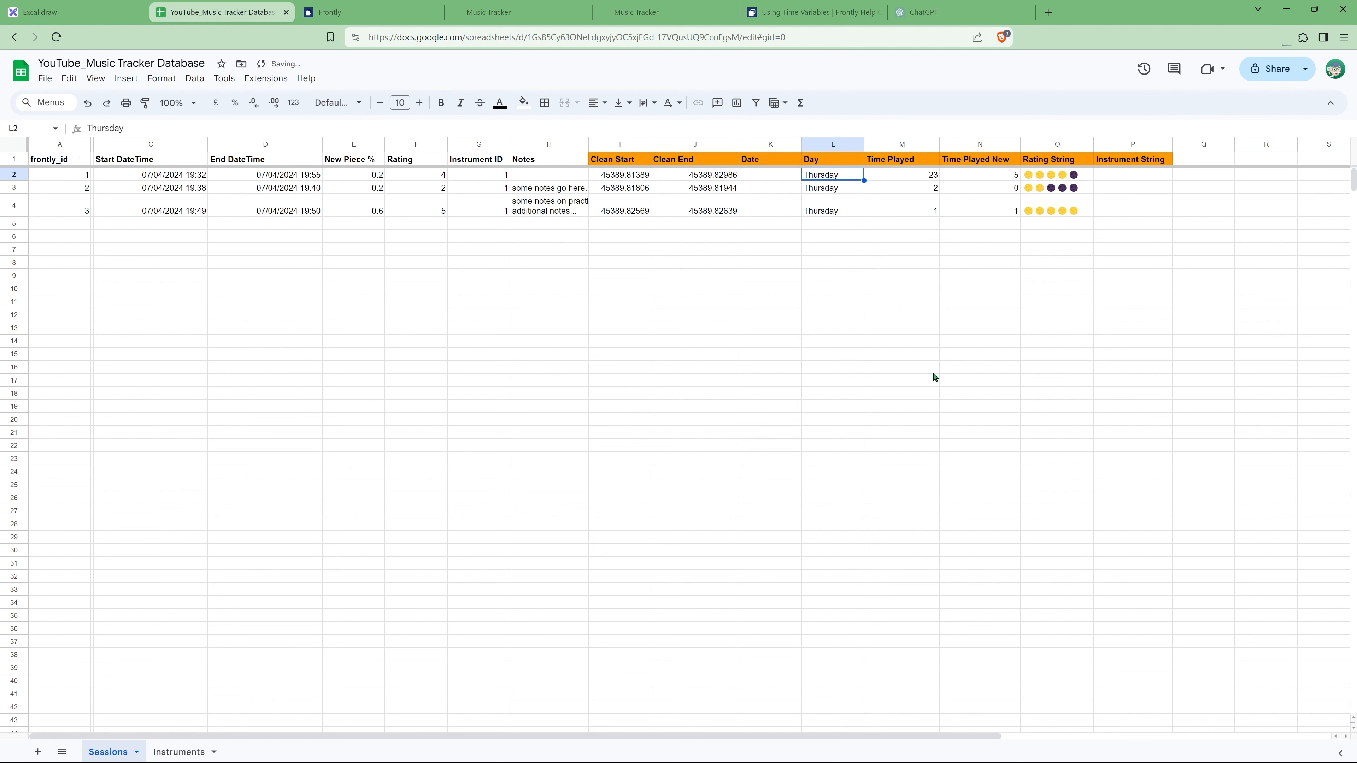
Check the weekday values in the Day column against the dates and inspect the array formula in L1.
key(Down)
key(Down)
key(Down)
key(Up)
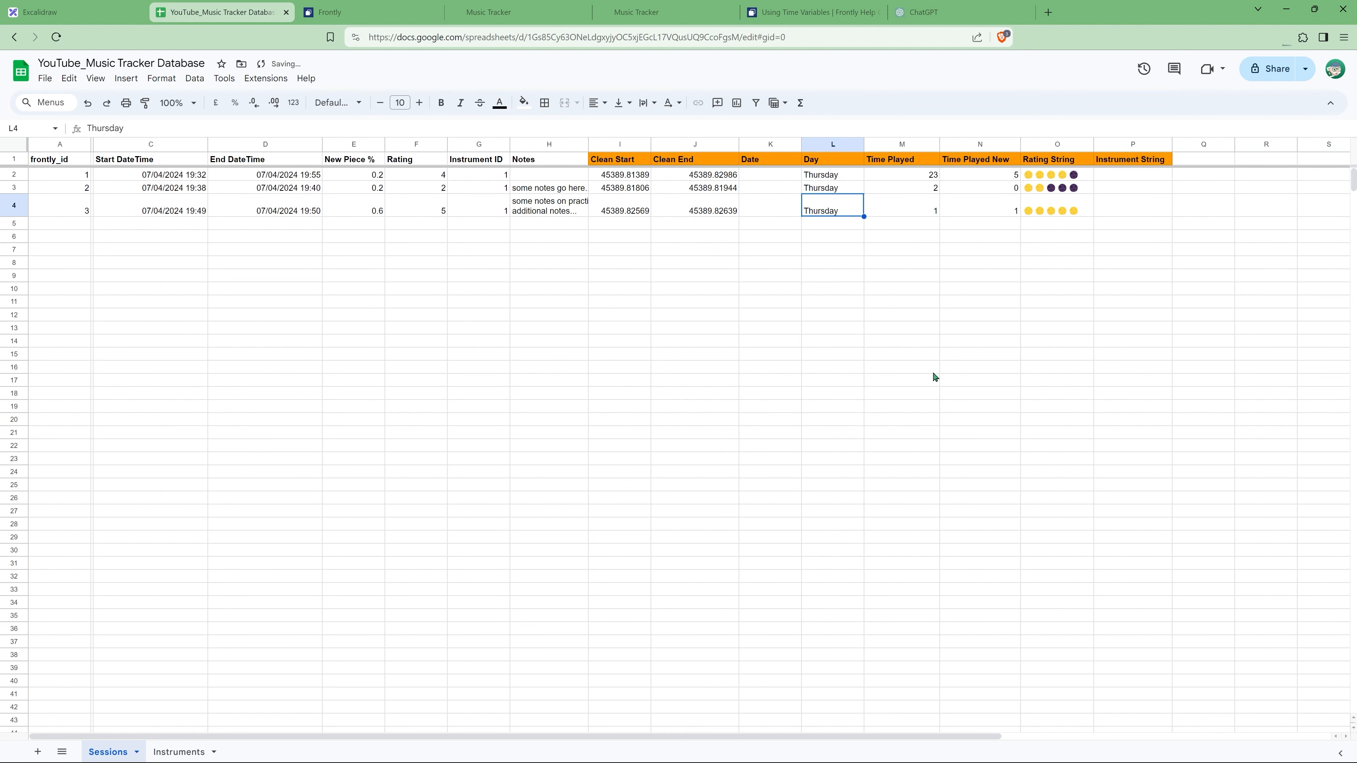
key(Up)
key(Up)
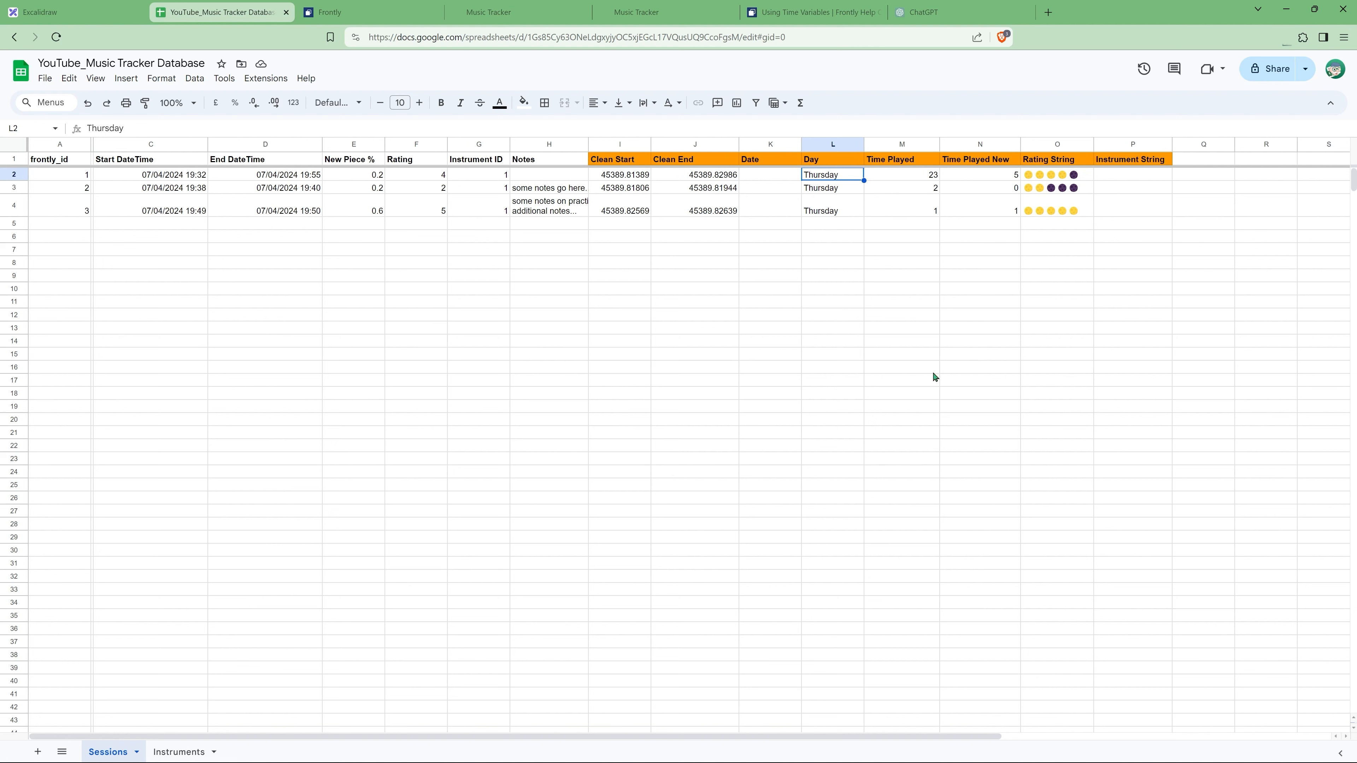
click(832, 162)
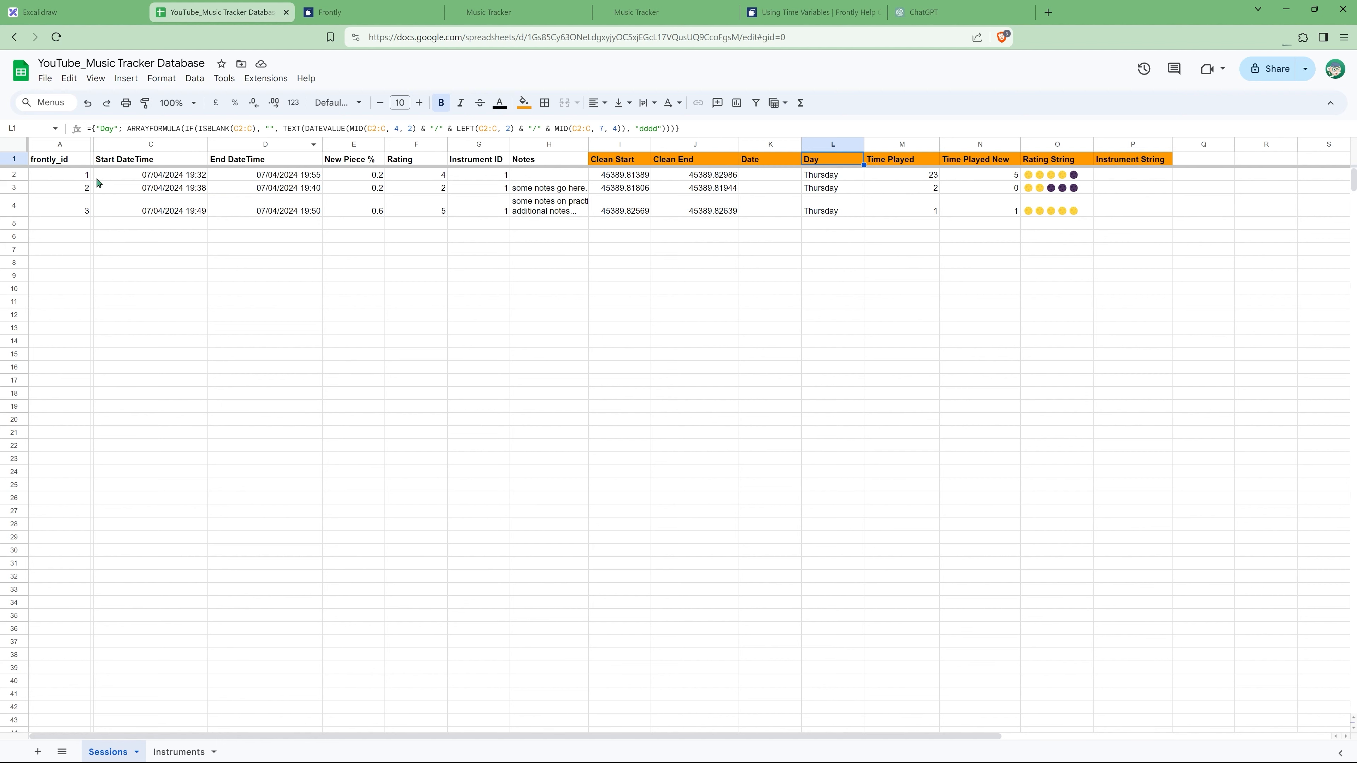
Copy the DATE(VALUE(MID(...))) expression, without the TIME part, from the Clean Start array formula in I1.
click(328, 128)
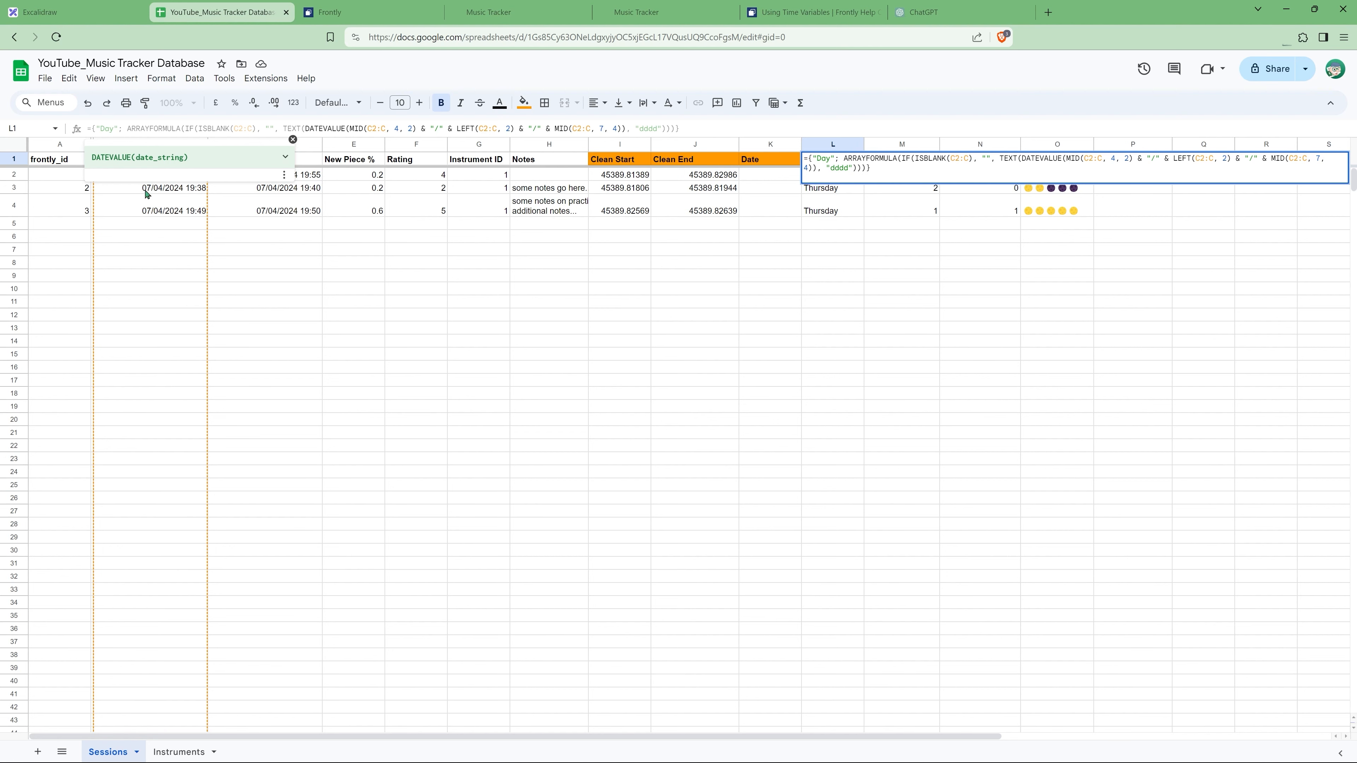
key(Escape)
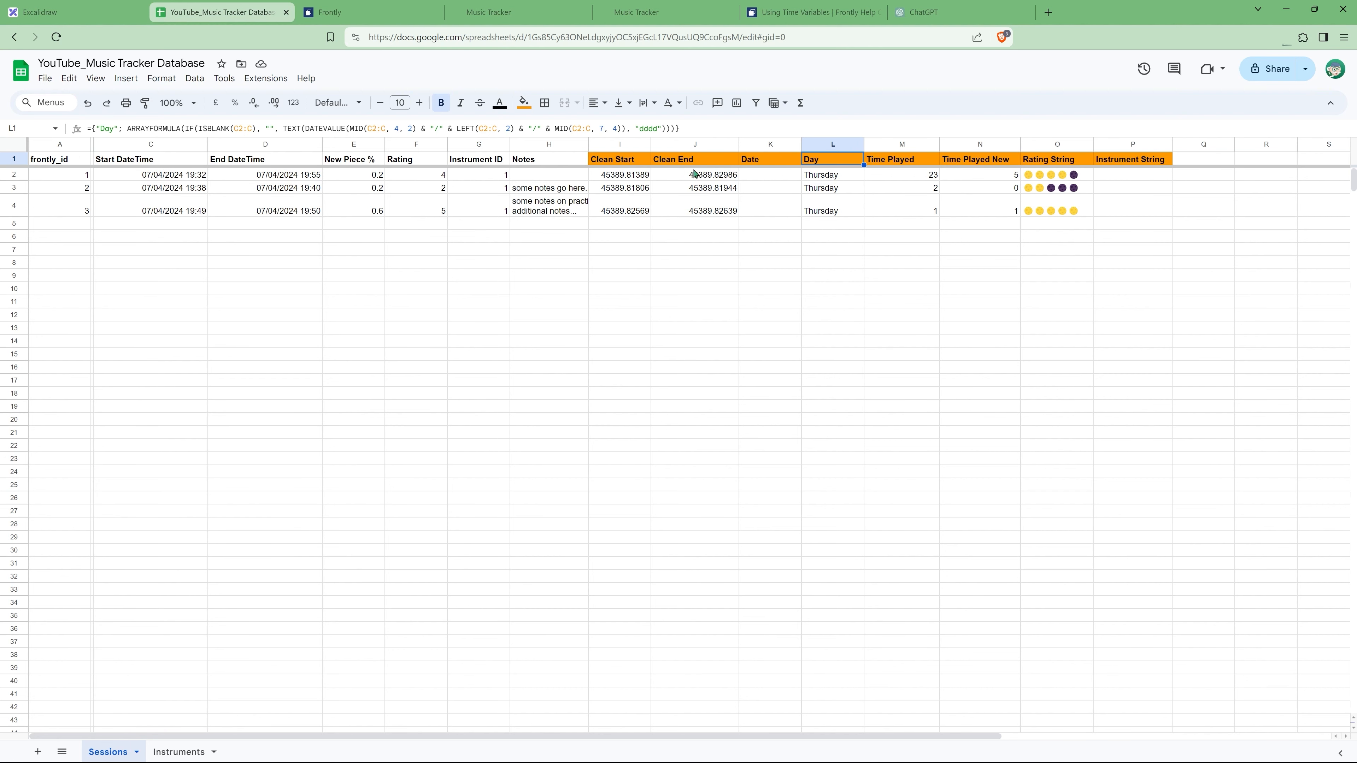
click(611, 161)
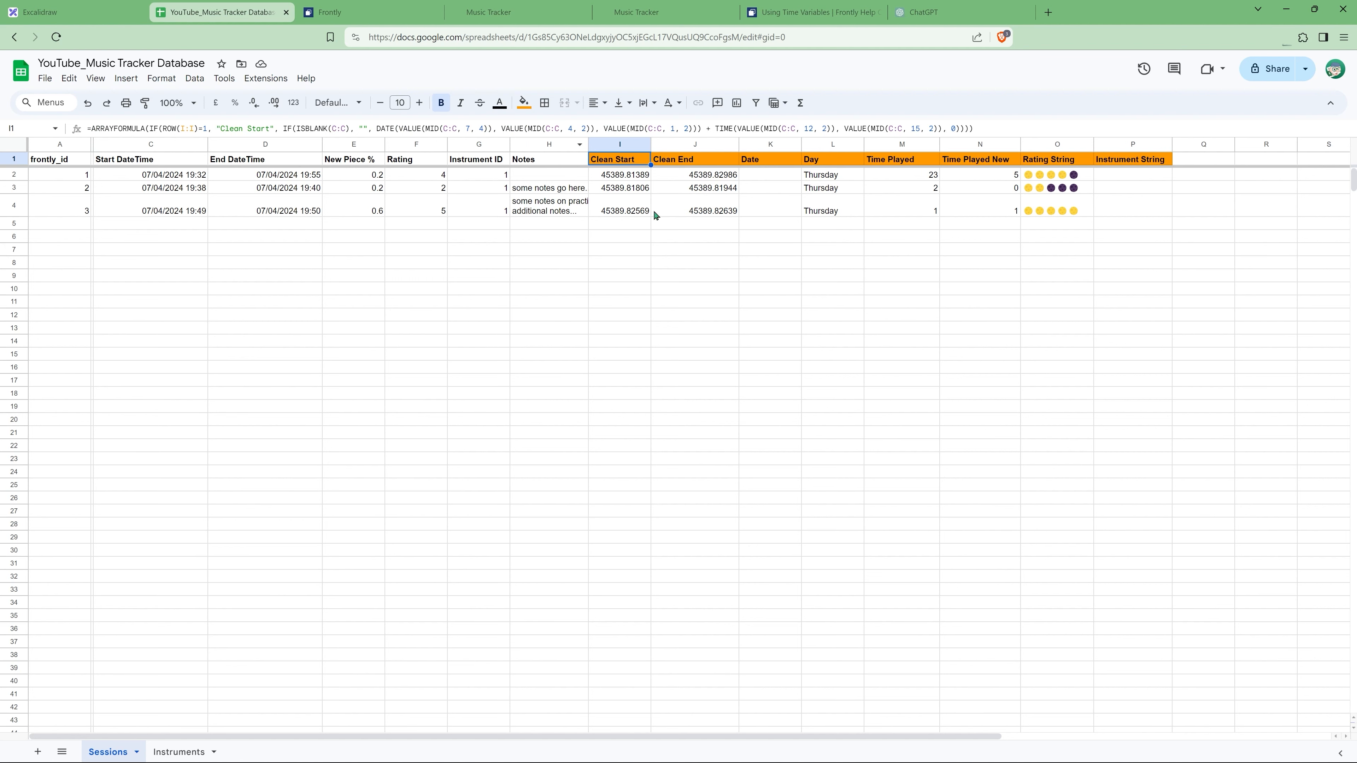
drag(377, 129, 701, 127)
key(ctrl+c)
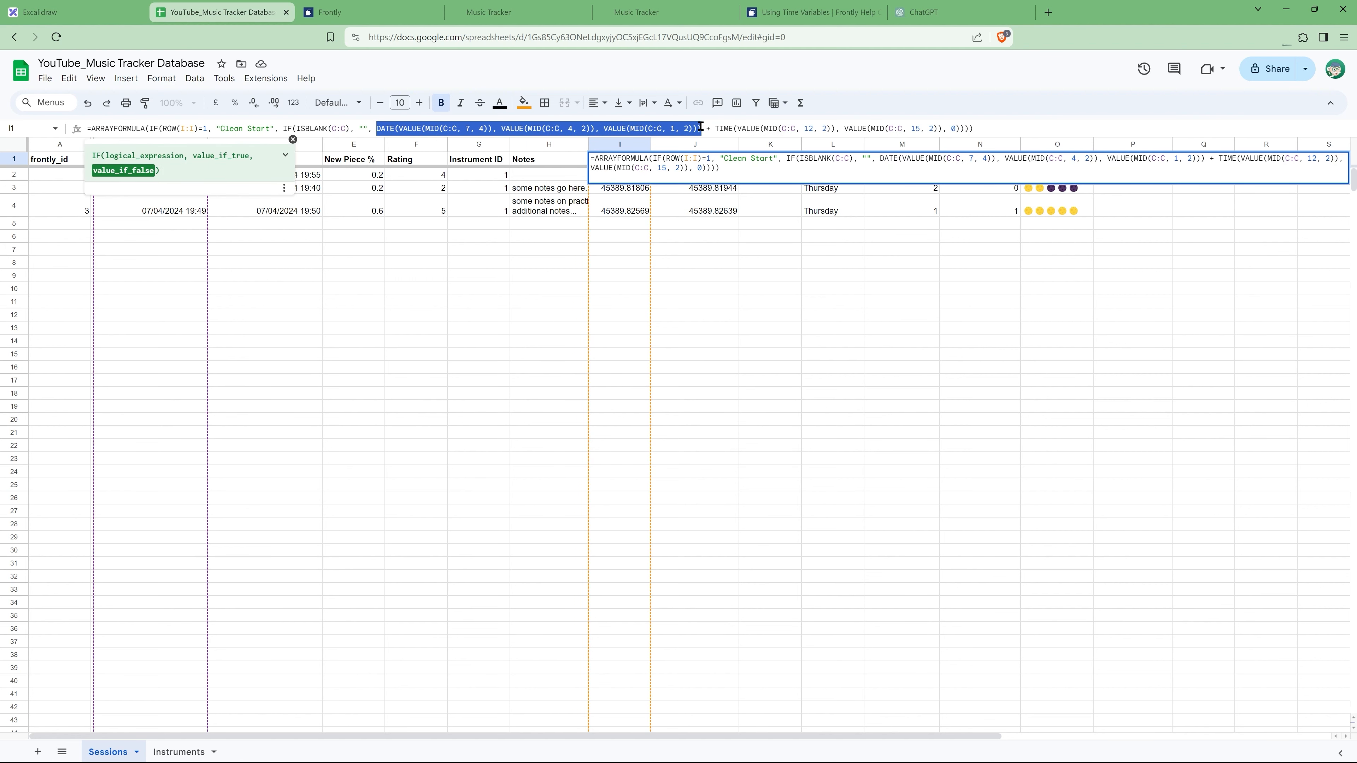
click(826, 215)
key(Escape)
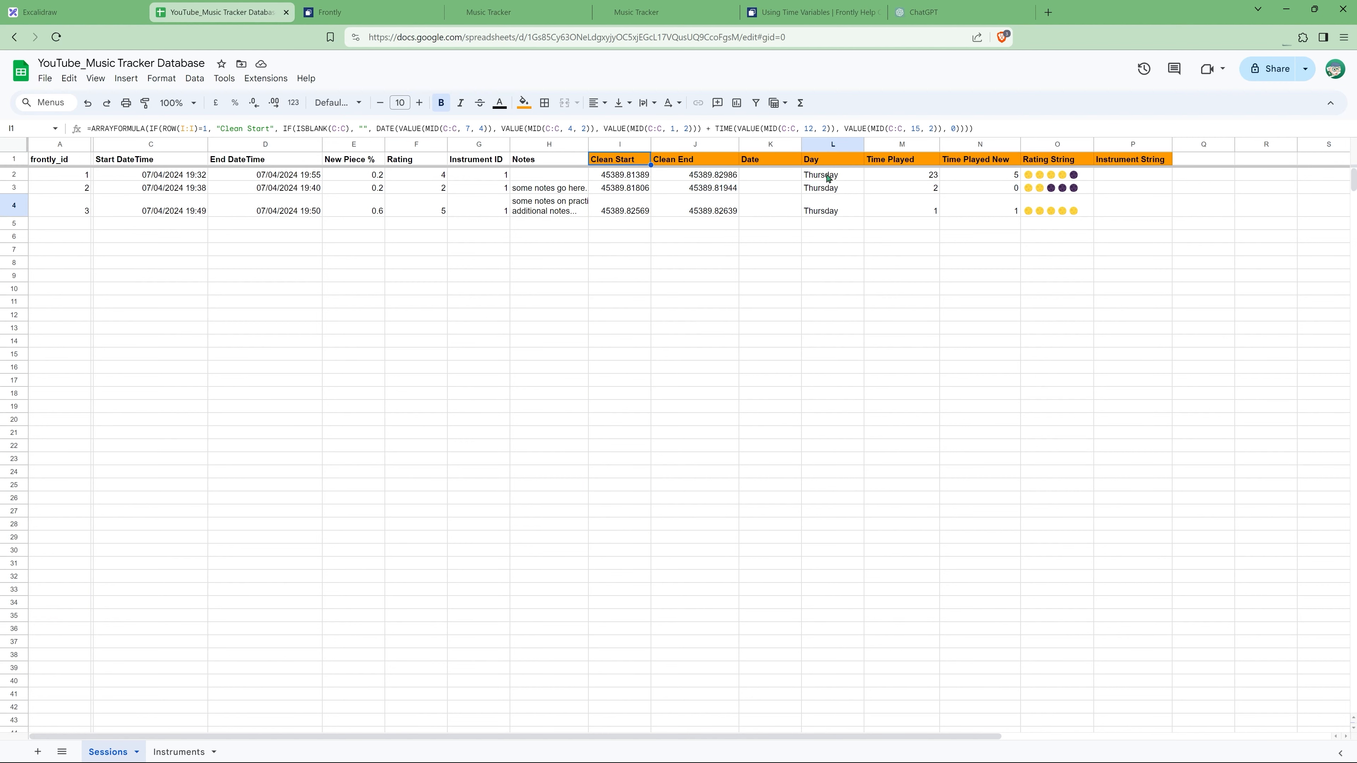
Replace the DATEVALUE expression inside TEXT in the Day formula in L1 with the copied DATE expression.
click(827, 178)
click(827, 162)
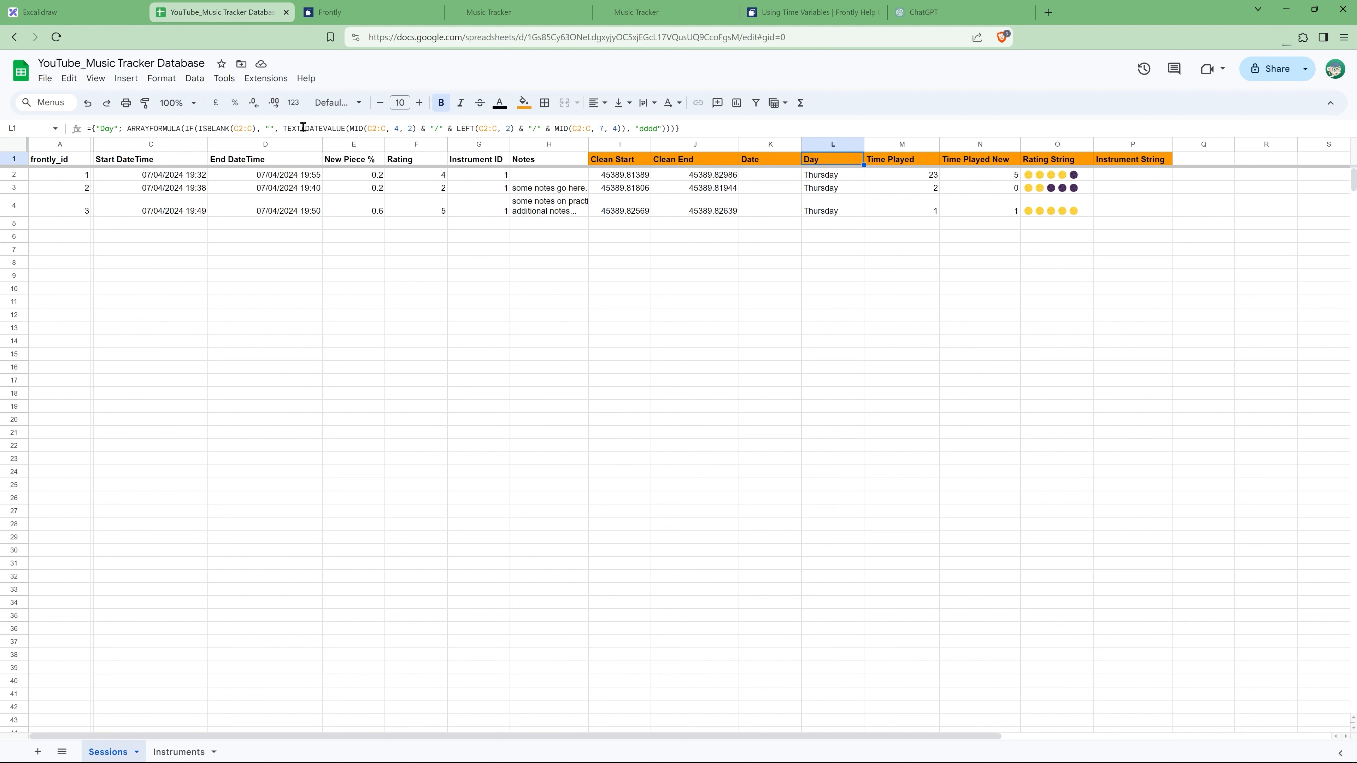
drag(305, 128, 626, 126)
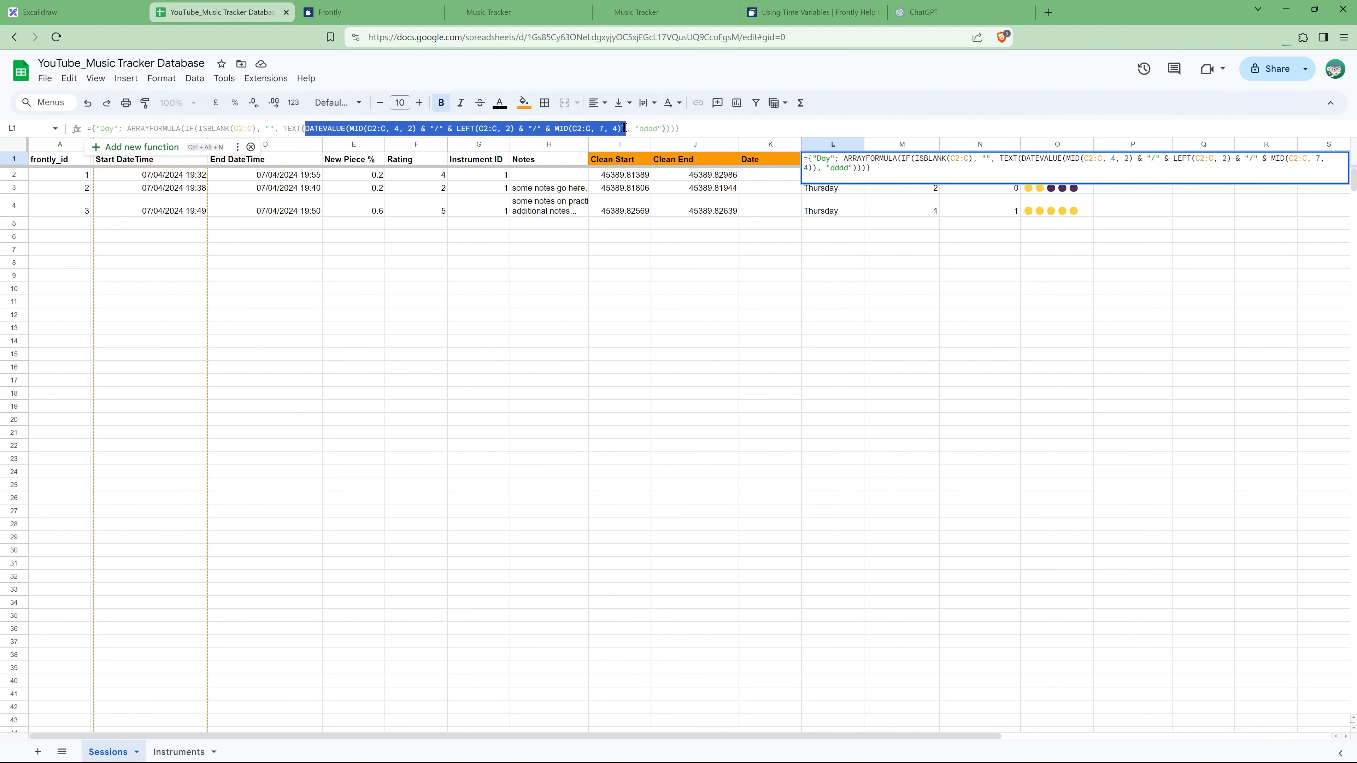
key(ctrl+v)
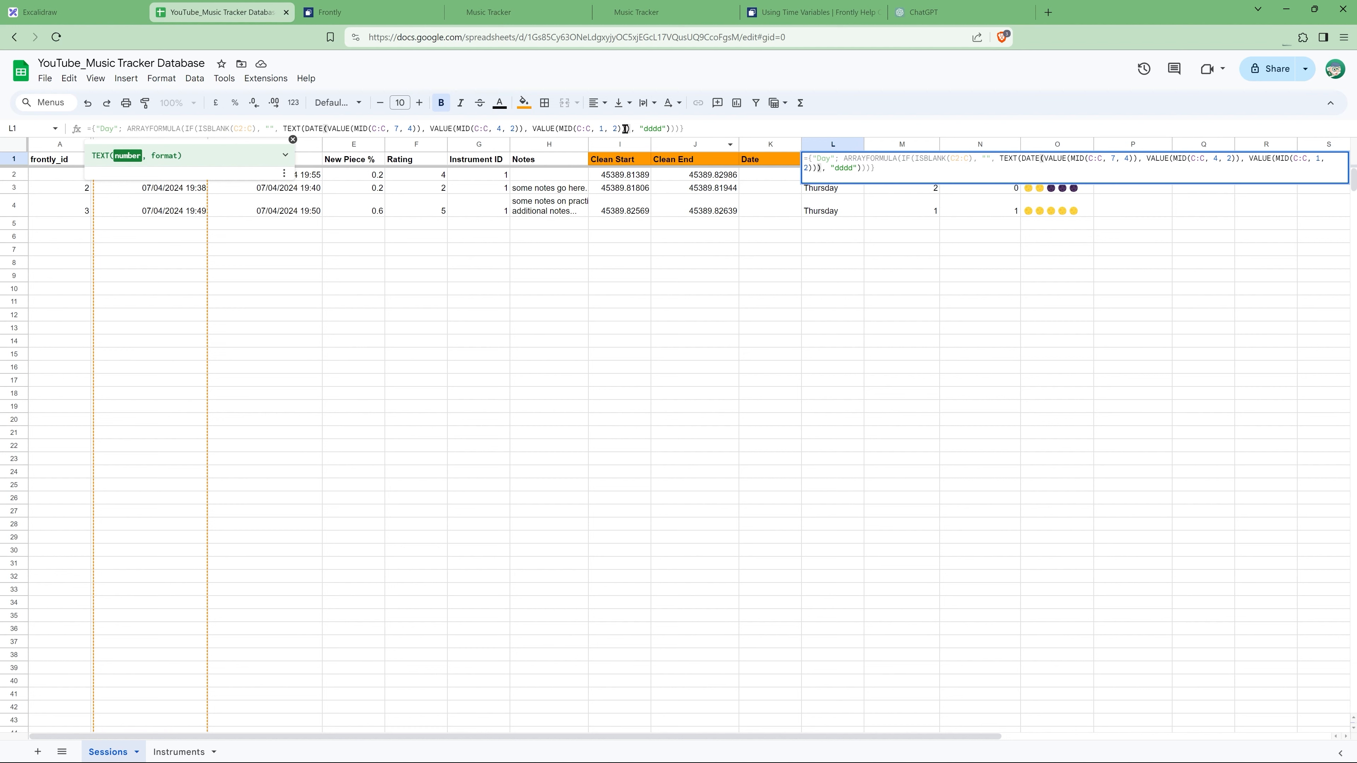
key(Return)
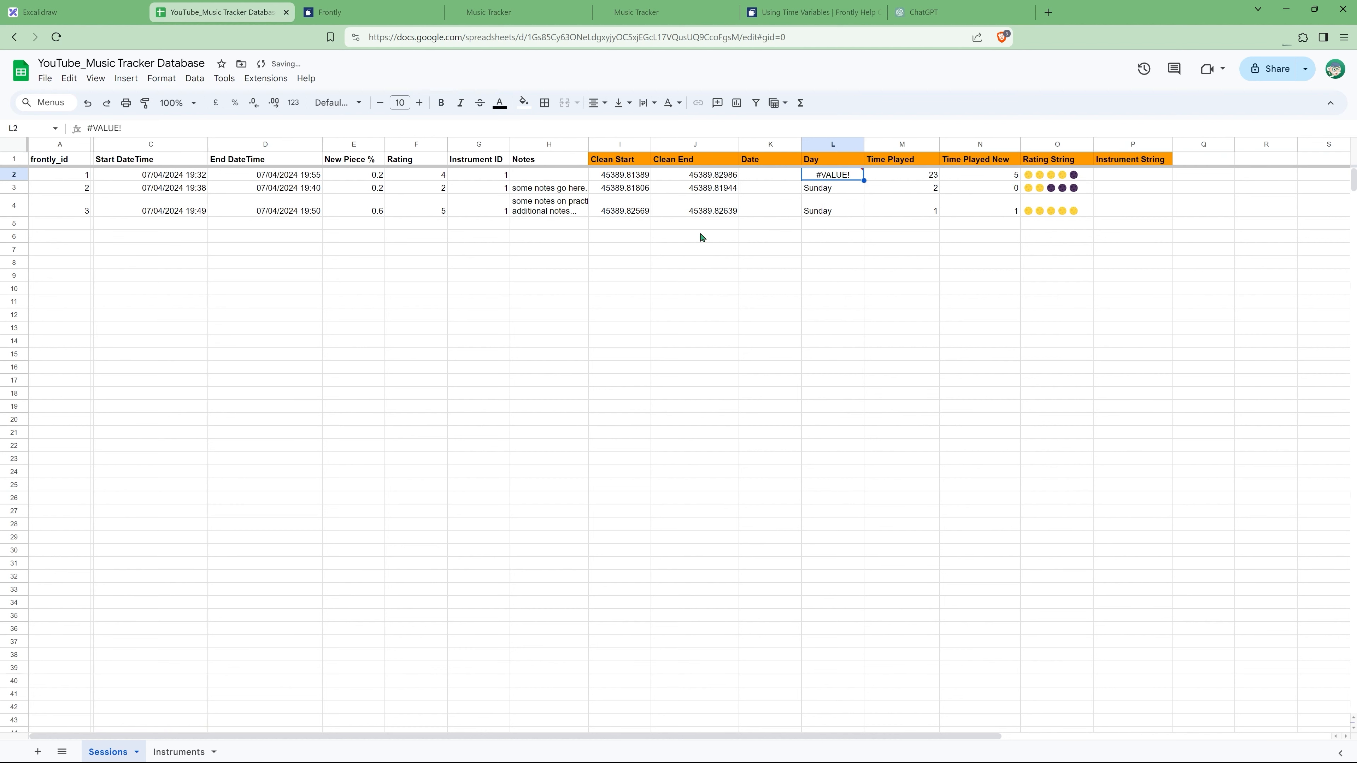
Change the three C:C references in the MID functions of the L1 Day formula to C2:C.
key(Down)
key(Up)
key(Up)
key(Return)
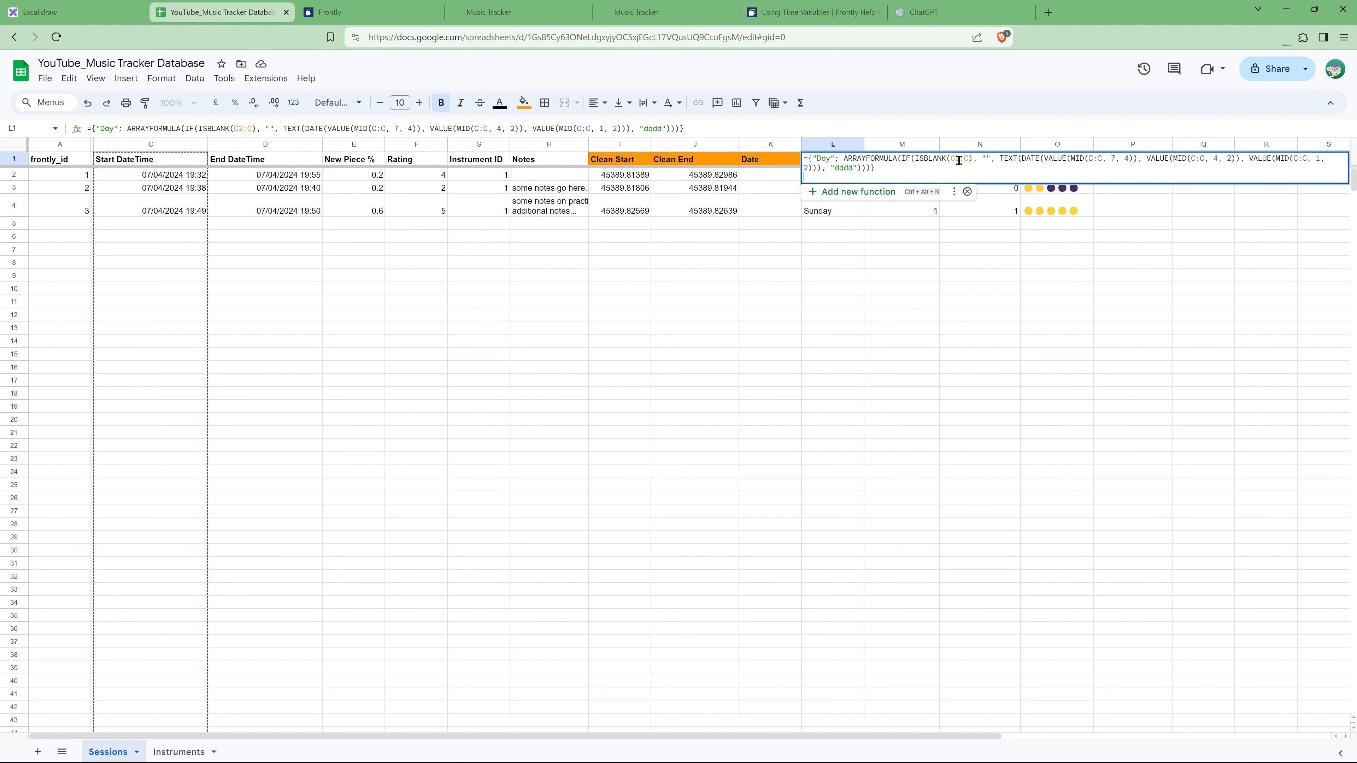
click(1091, 158)
text(2)
click(1200, 159)
text(2)
click(1307, 160)
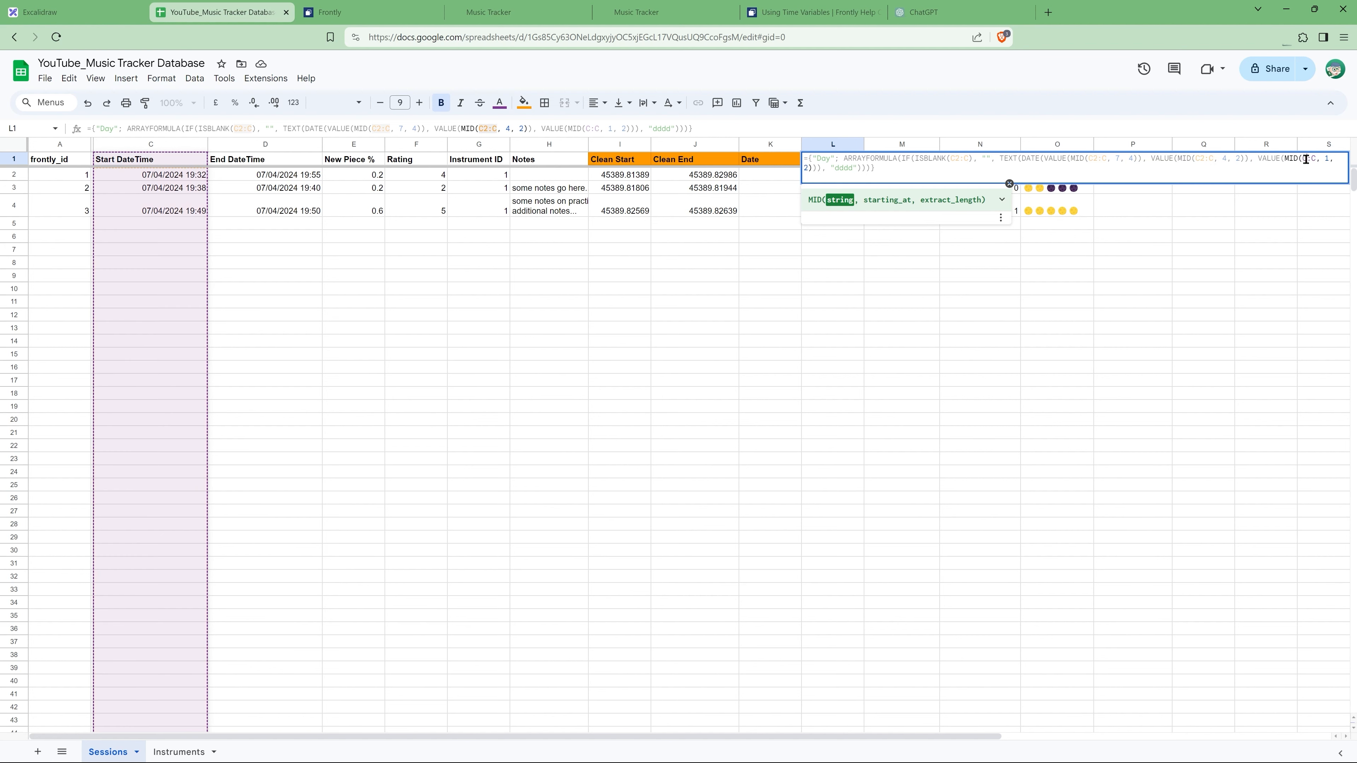
text(2)
key(Return)
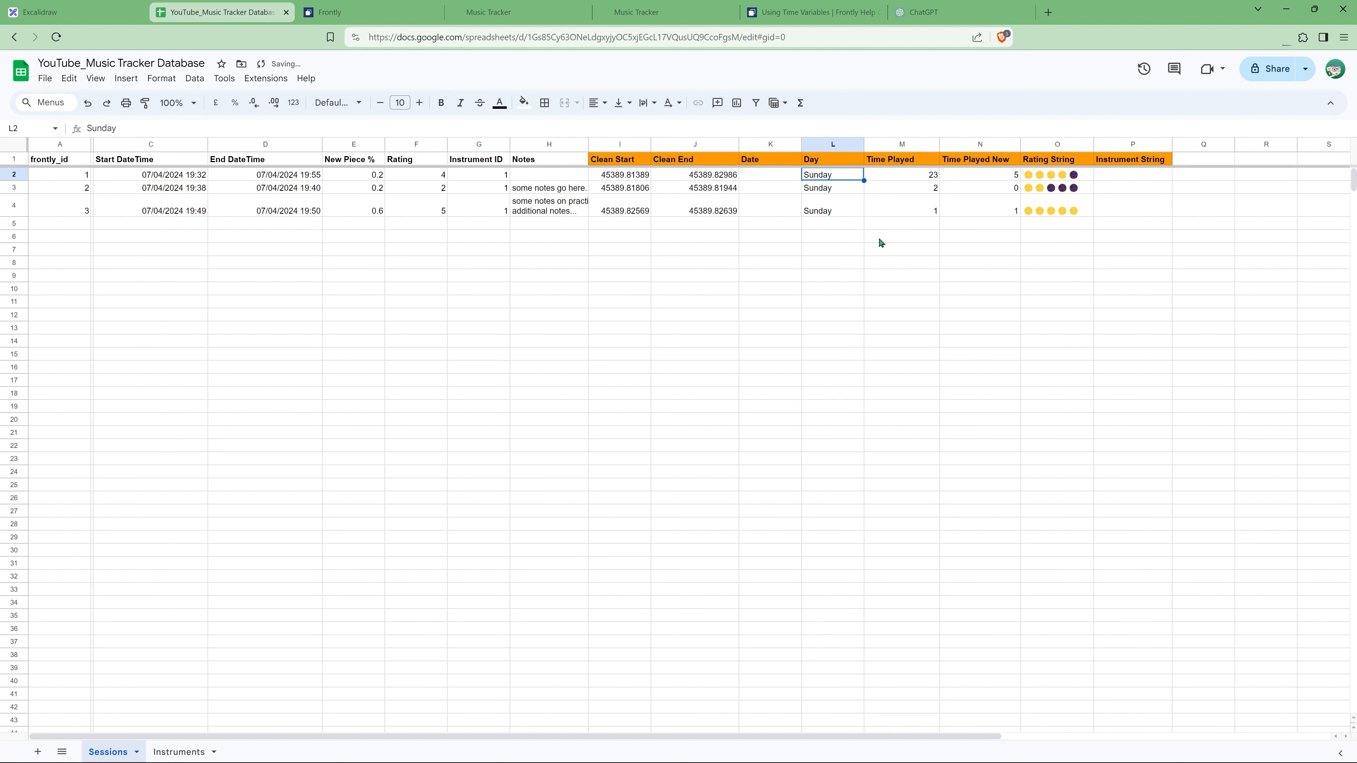
Check the weekday values in the Day column alongside the Date column and the formula in L1.
key(Down)
key(Down)
key(Down)
key(Up)
key(Up)
key(Up)
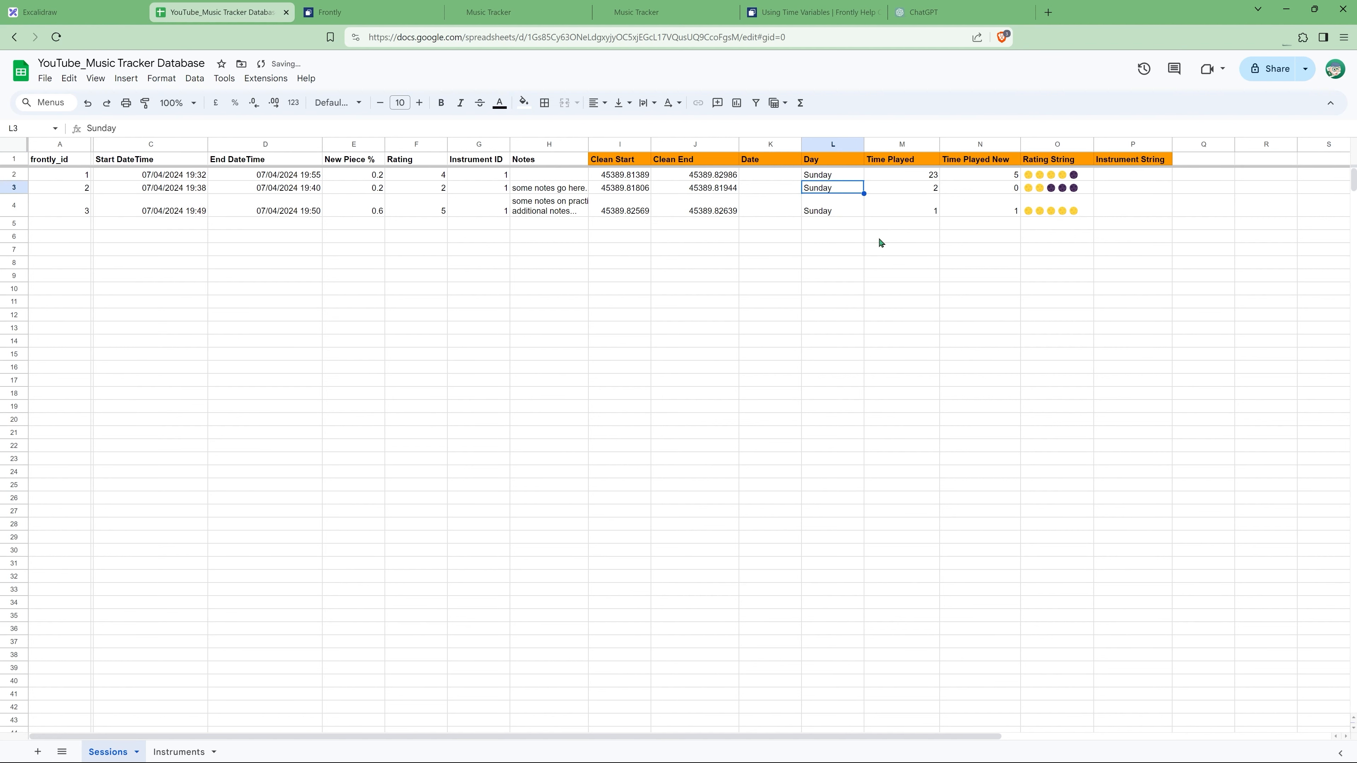
key(Left)
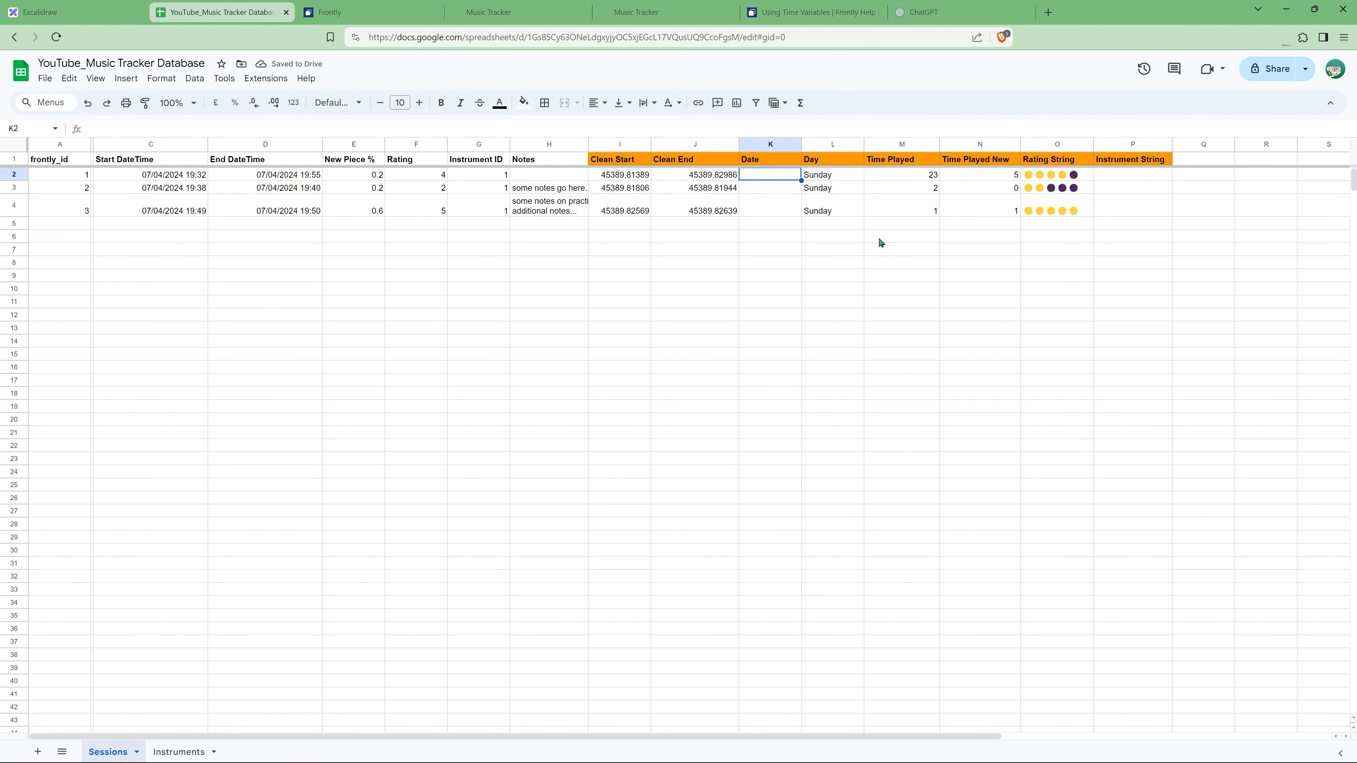
key(Up)
key(Down)
key(Up)
key(Right)
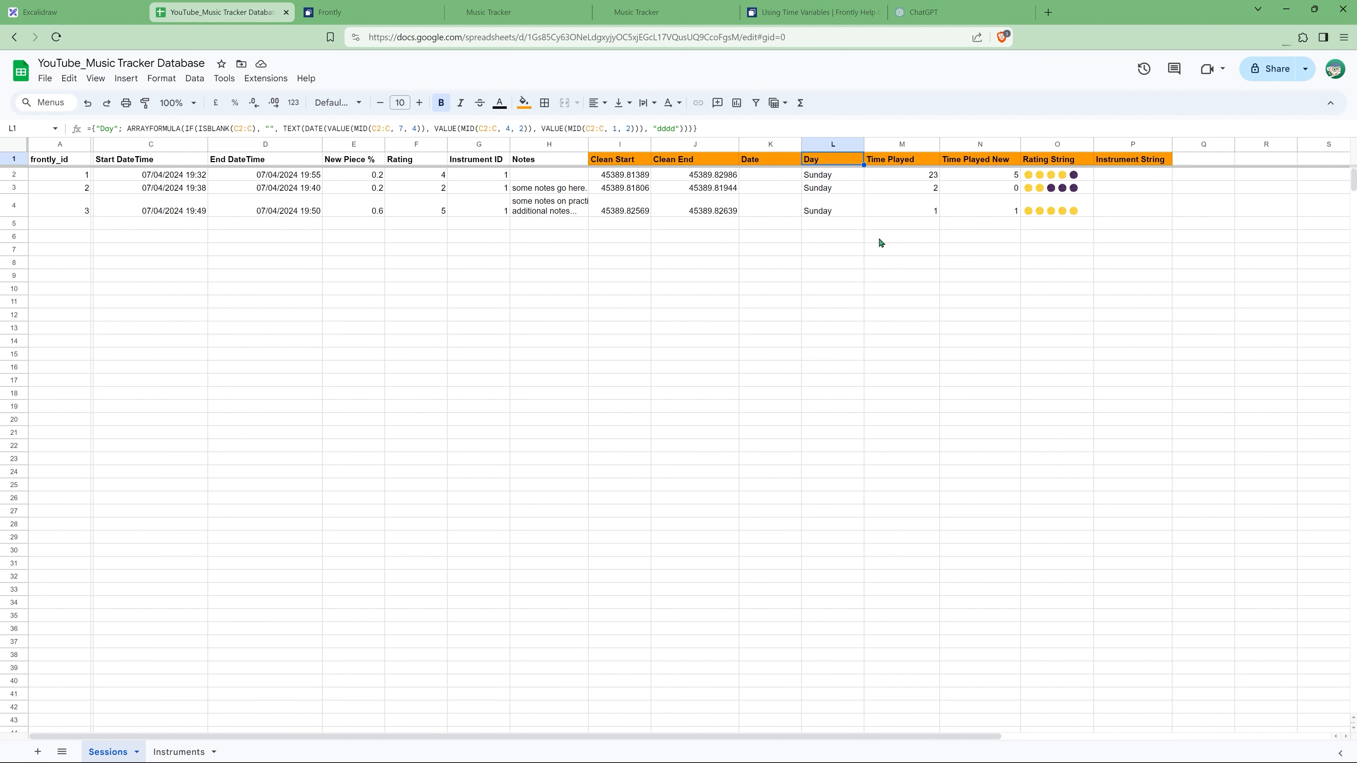
Copy the Day array formula from L1 into K1 and change its header text to "Date".
key(Return)
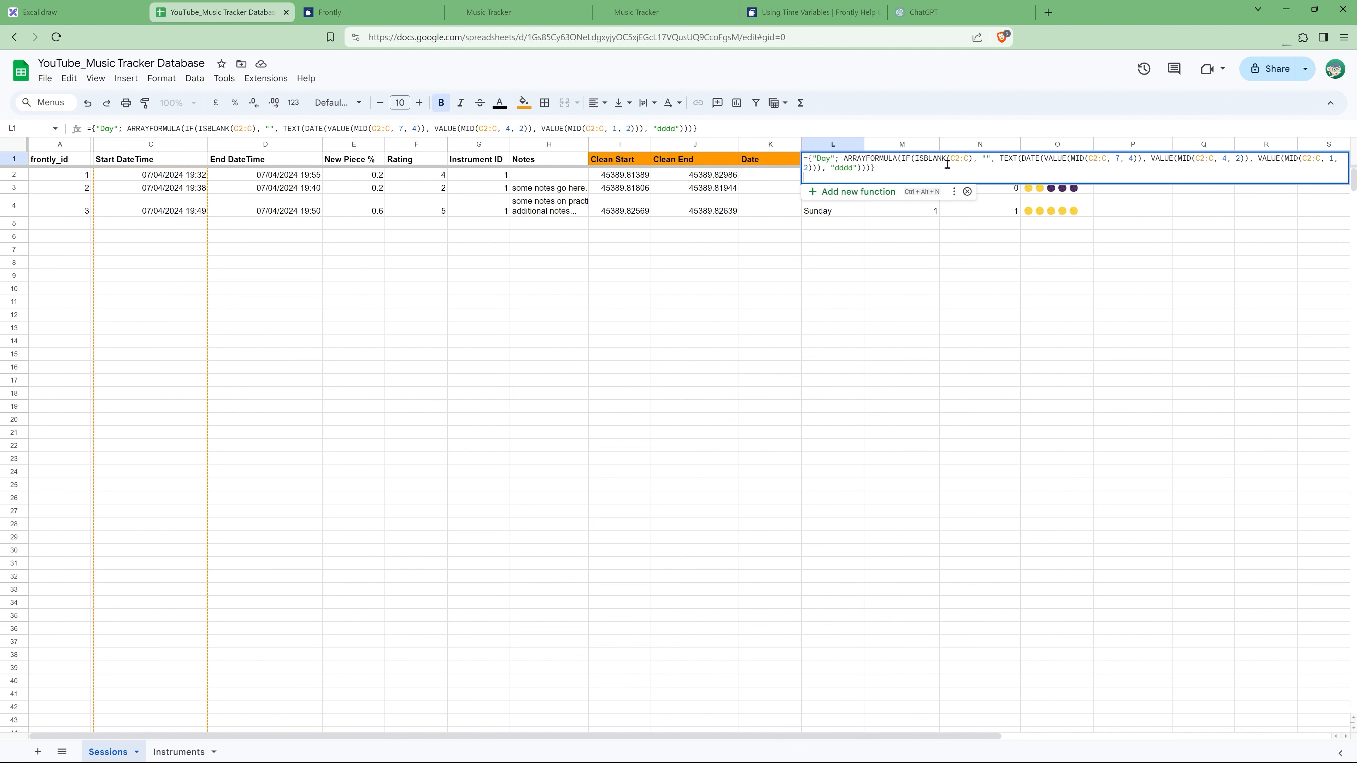
key(BackSpace)
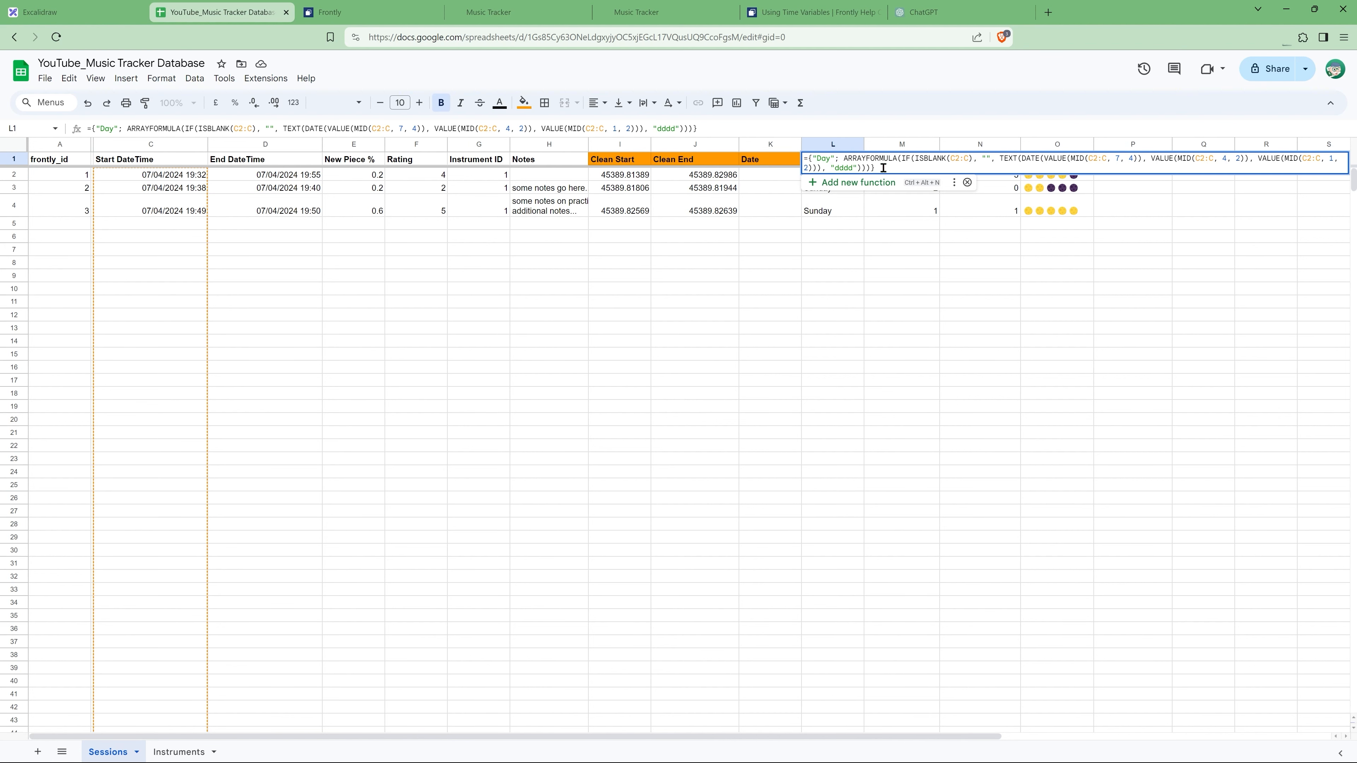
key(ctrl+a)
text(={"Day"; ARRAYFORMULA(IF(ISBLANK(C2:C), "", TEXT(DATE(VALUE(MID(C2:C, 7, 4)), VALUE(MID(C2:C, 4, 2)), VALUE(MID(C2:C, 1, 2))), "dddd")))})
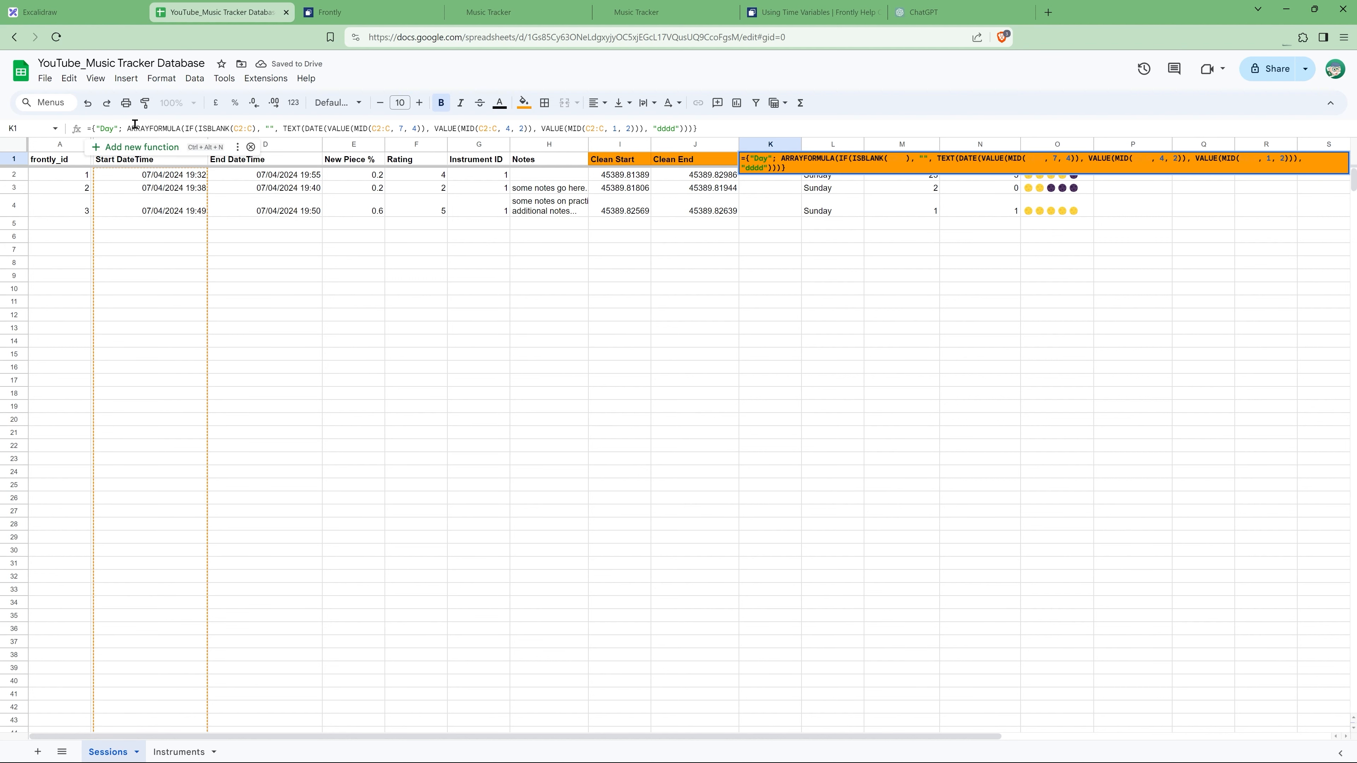
text(te)
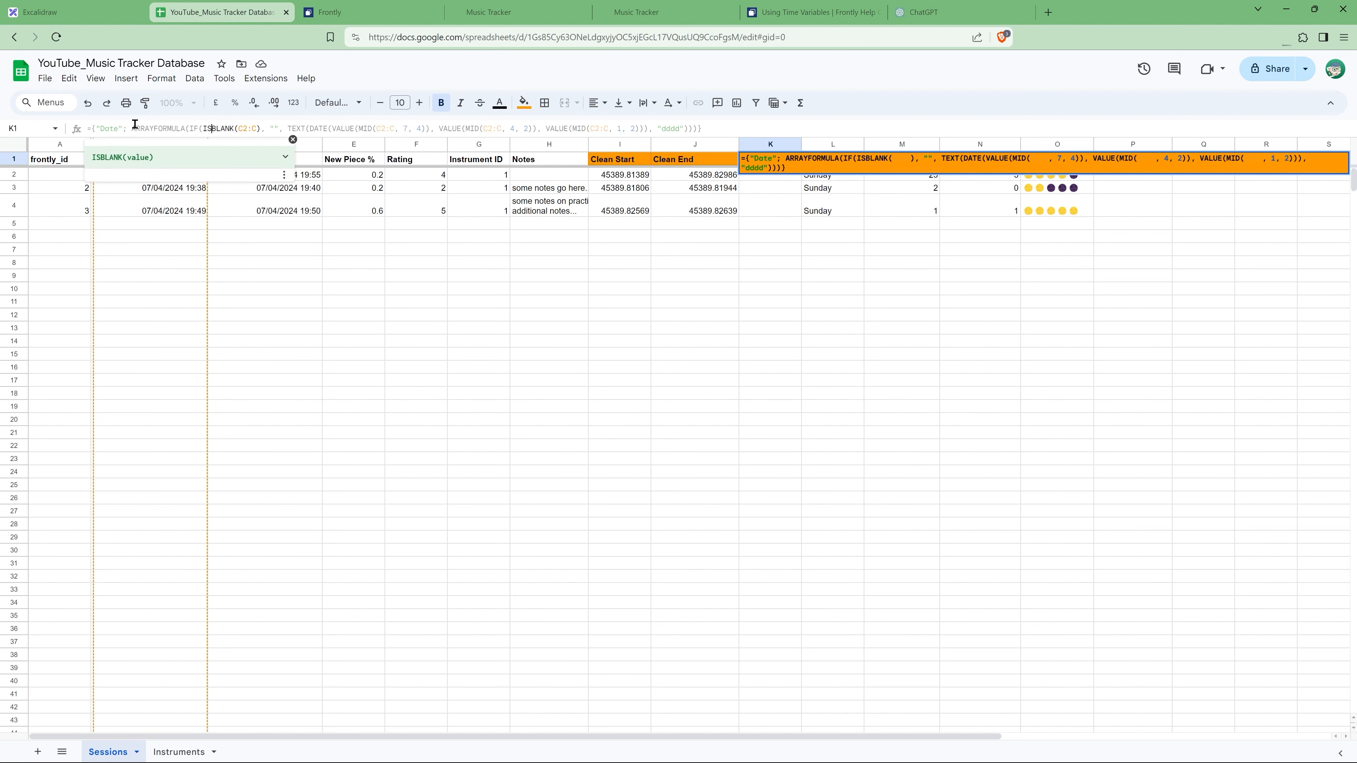
Set the TEXT format in the K1 Date formula to "DD/MM/YYYY" and check the resulting dates.
key(Right)
key(Right)
key(Right)
key(Right)
key(Right)
key(Right)
key(Right)
key(Right)
key(Right)
key(Right)
key(Right)
key(Right)
key(Right)
key(Right)
key(Right)
key(Right)
key(Right)
key(Right)
key(Right)
key(Right)
key(Right)
key(Right)
key(Right)
key(Right)
key(Right)
key(Right)
key(Right)
key(Right)
key(Right)
key(Right)
key(Right)
key(Right)
key(Right)
key(Right)
key(Right)
key(Right)
key(Right)
key(Right)
key(Right)
key(Right)
key(Right)
key(Right)
key(Right)
key(Right)
key(Right)
key(Right)
key(Right)
key(Right)
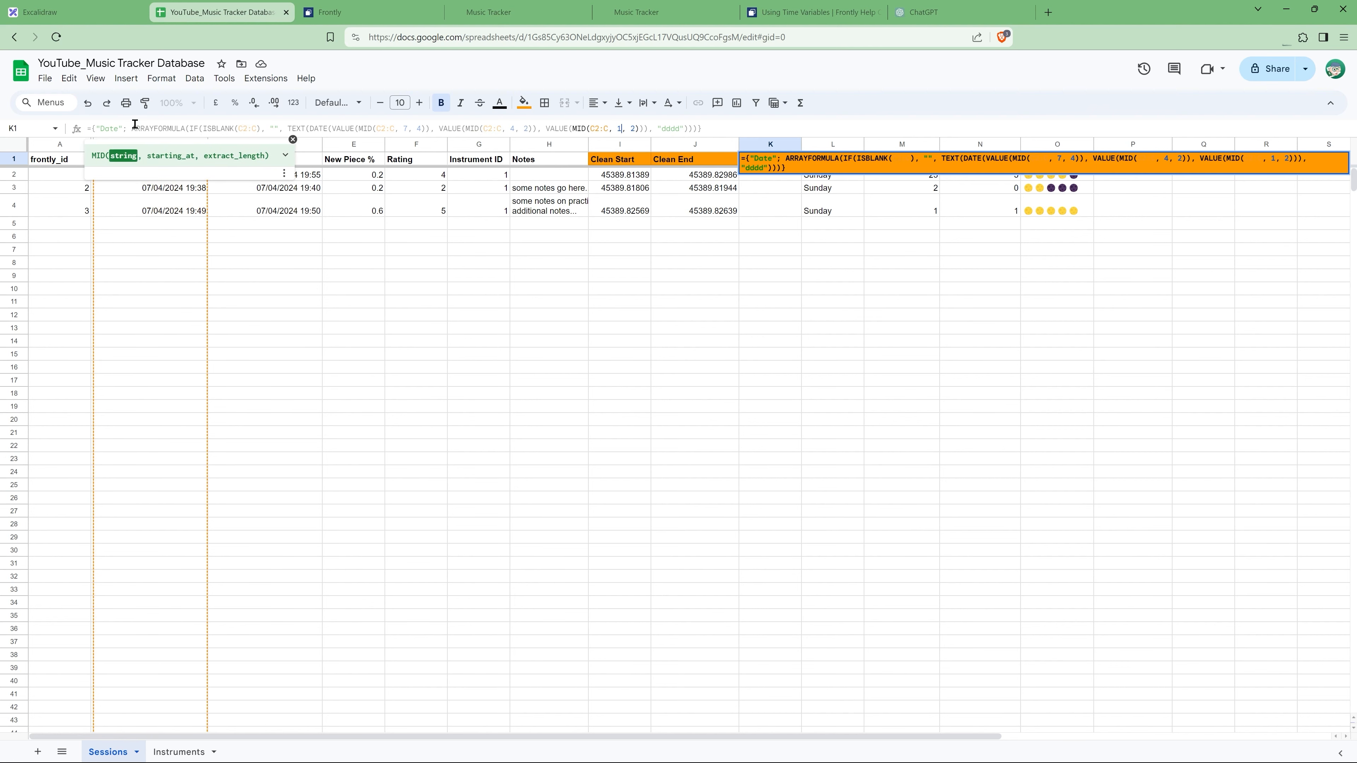
key(shift+Right)
key(shift+Right)
key(shift+Right)
key(shift+Right)
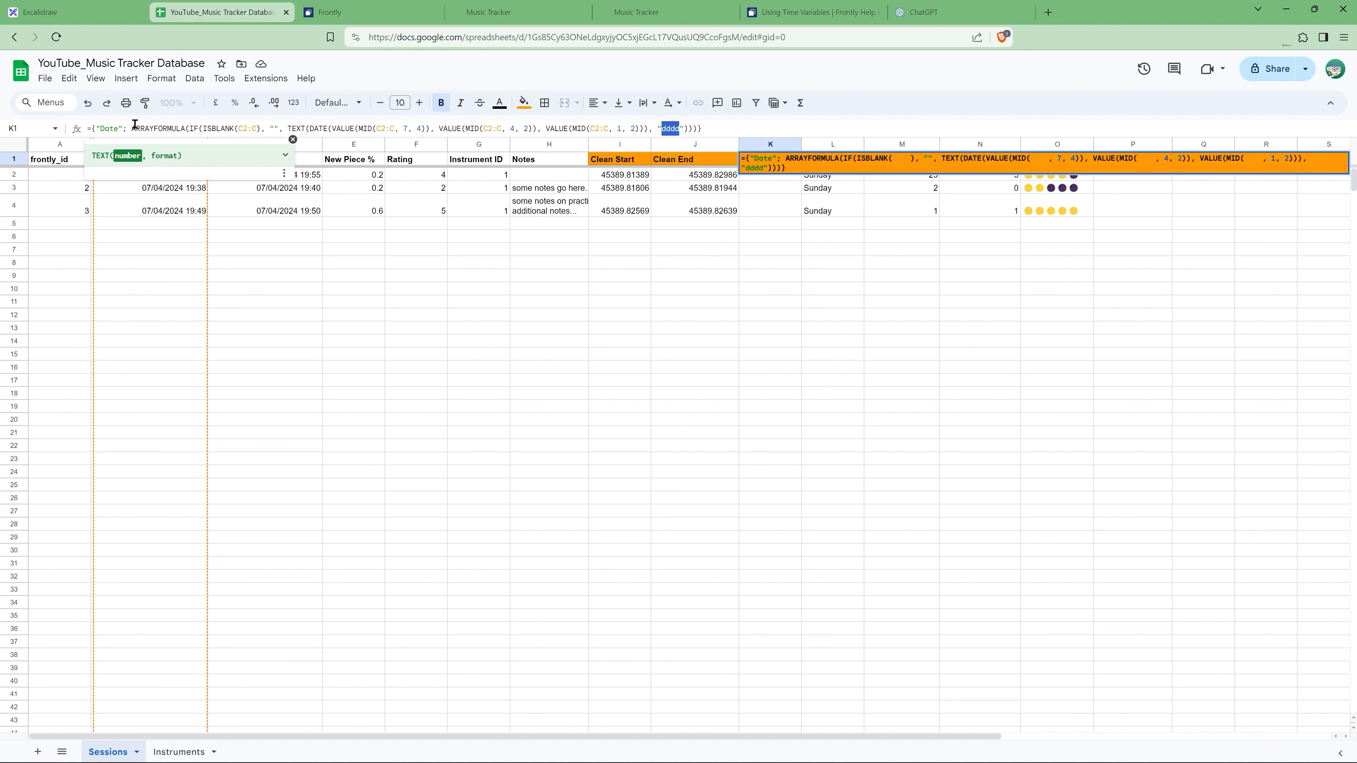
text(DD)
text(/MM/Y)
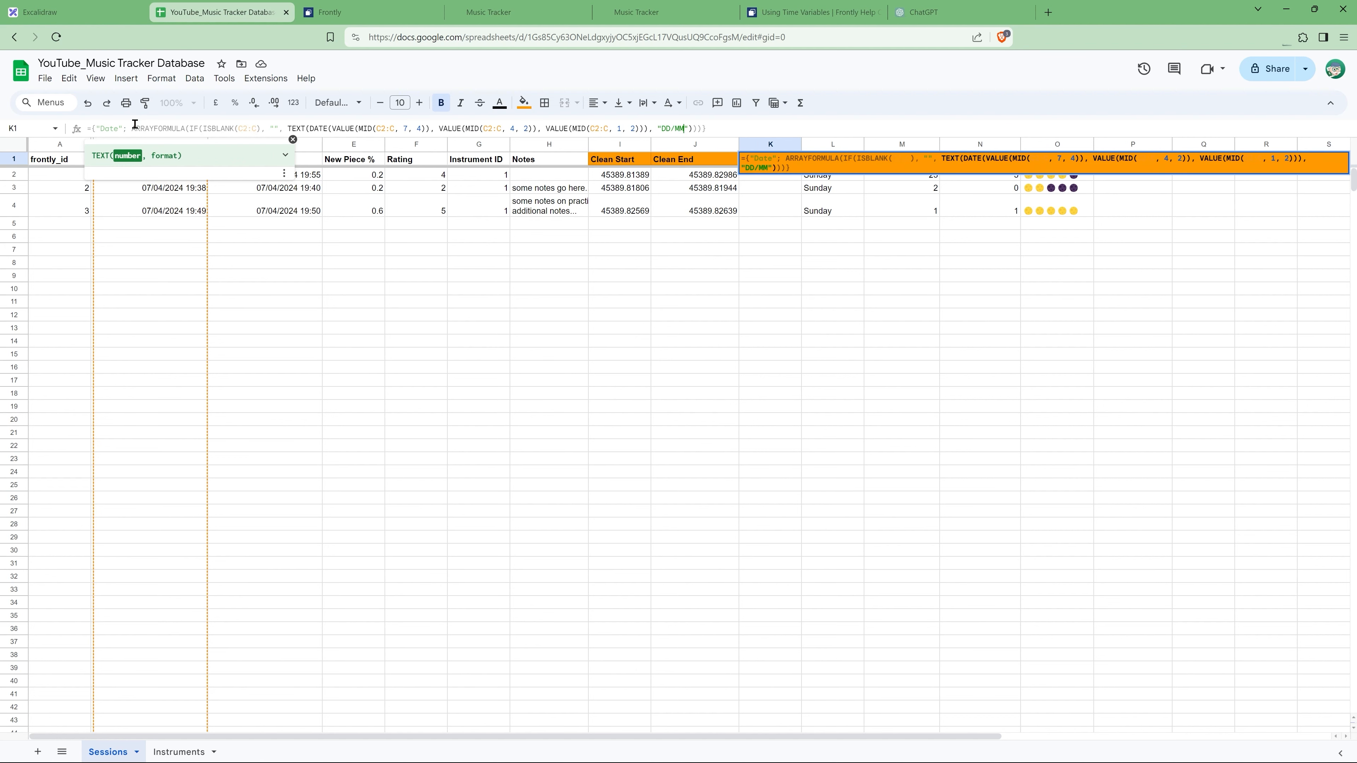
text(YYY)
key(Return)
key(Down)
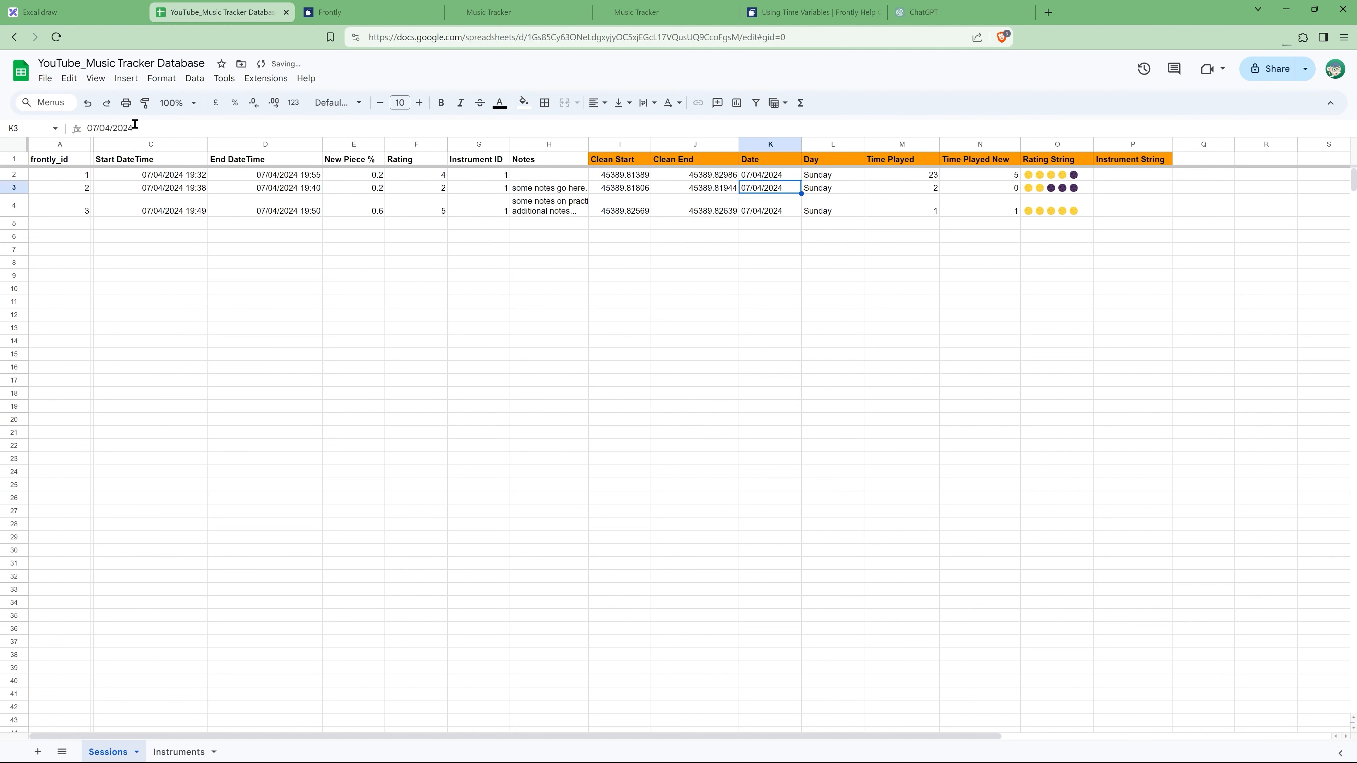
key(Up)
Switch to Frontly and open the Practice page in the page editor.
click(1123, 176)
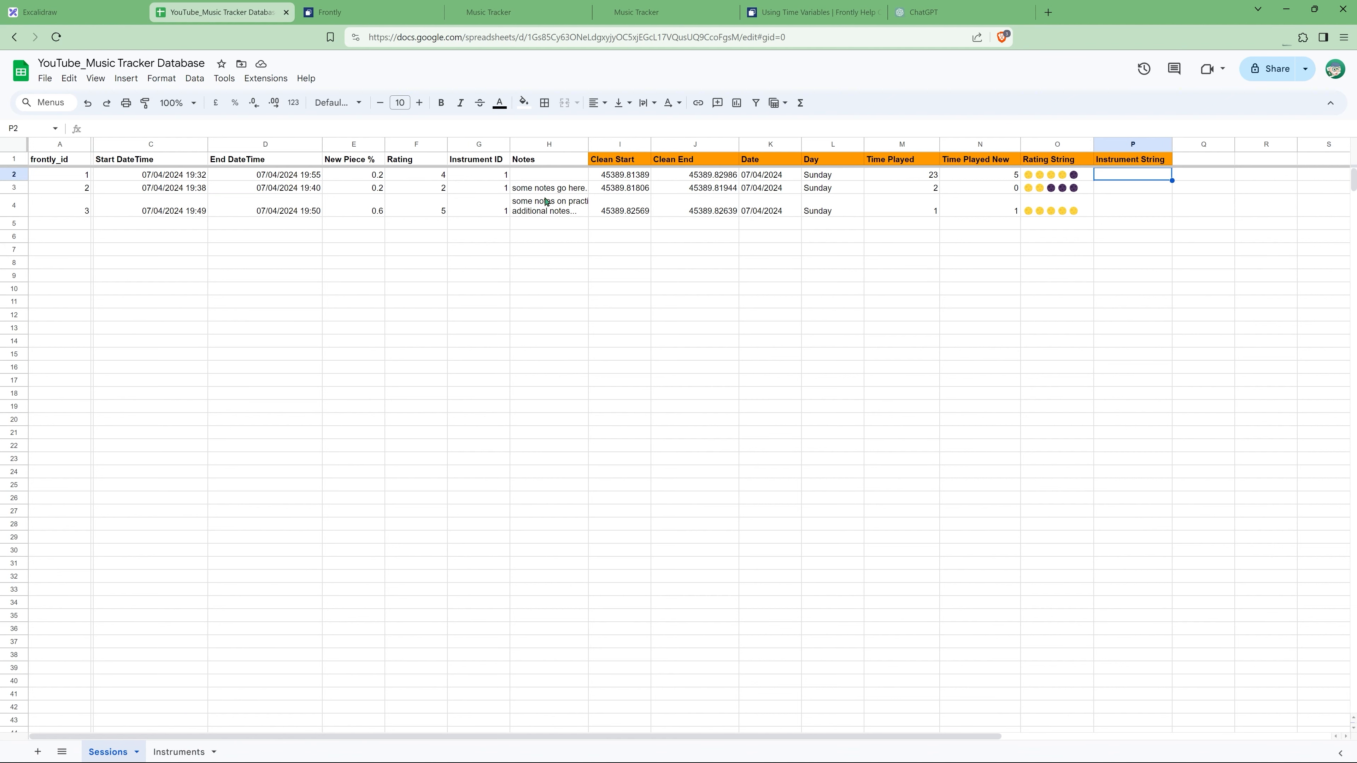
drag(477, 178, 470, 209)
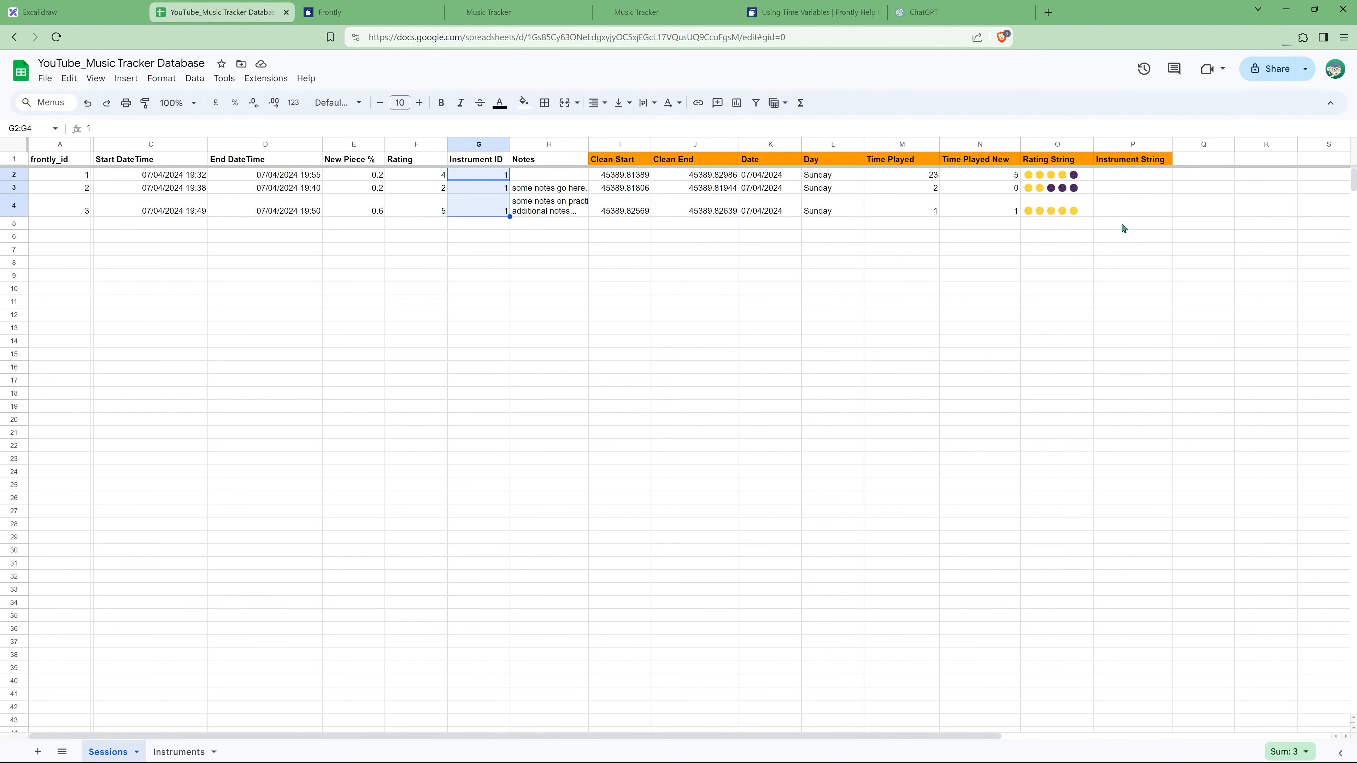
key(ctrl+Tab)
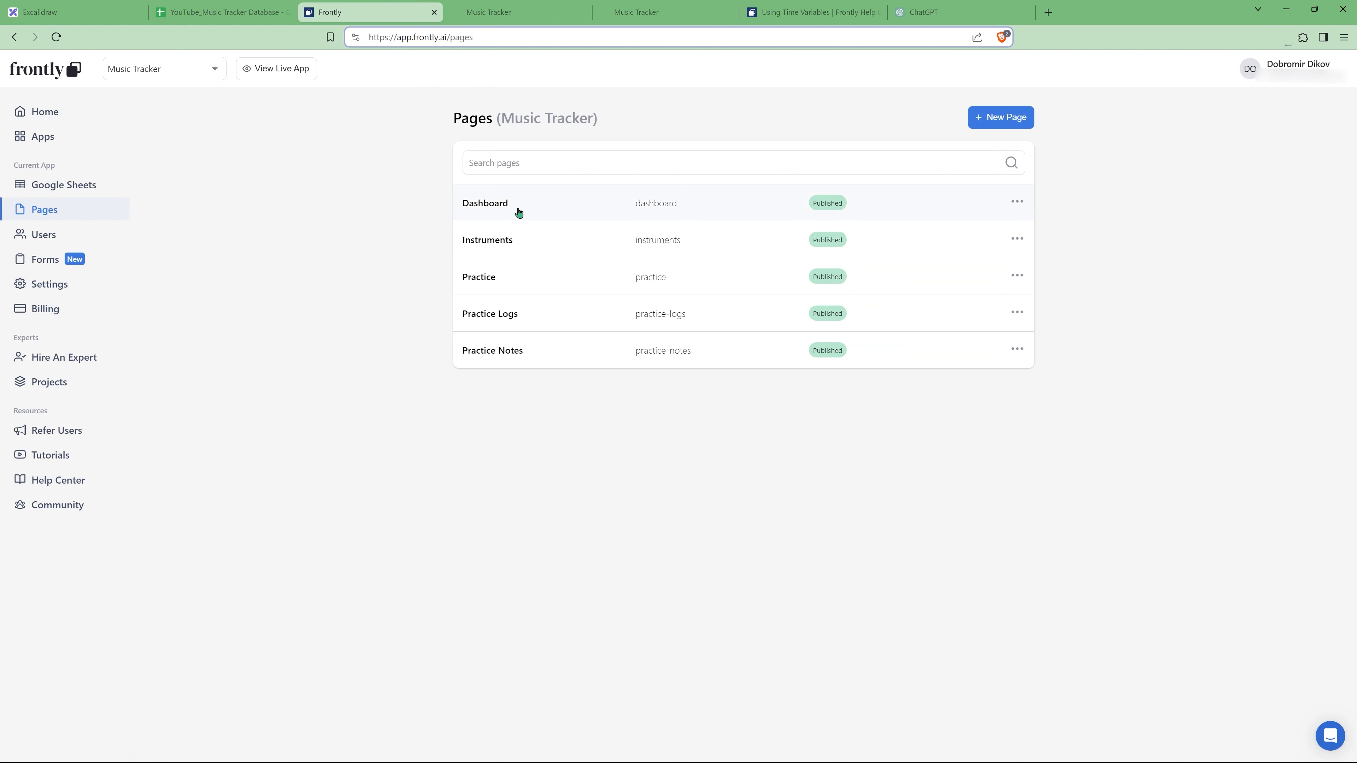
click(488, 282)
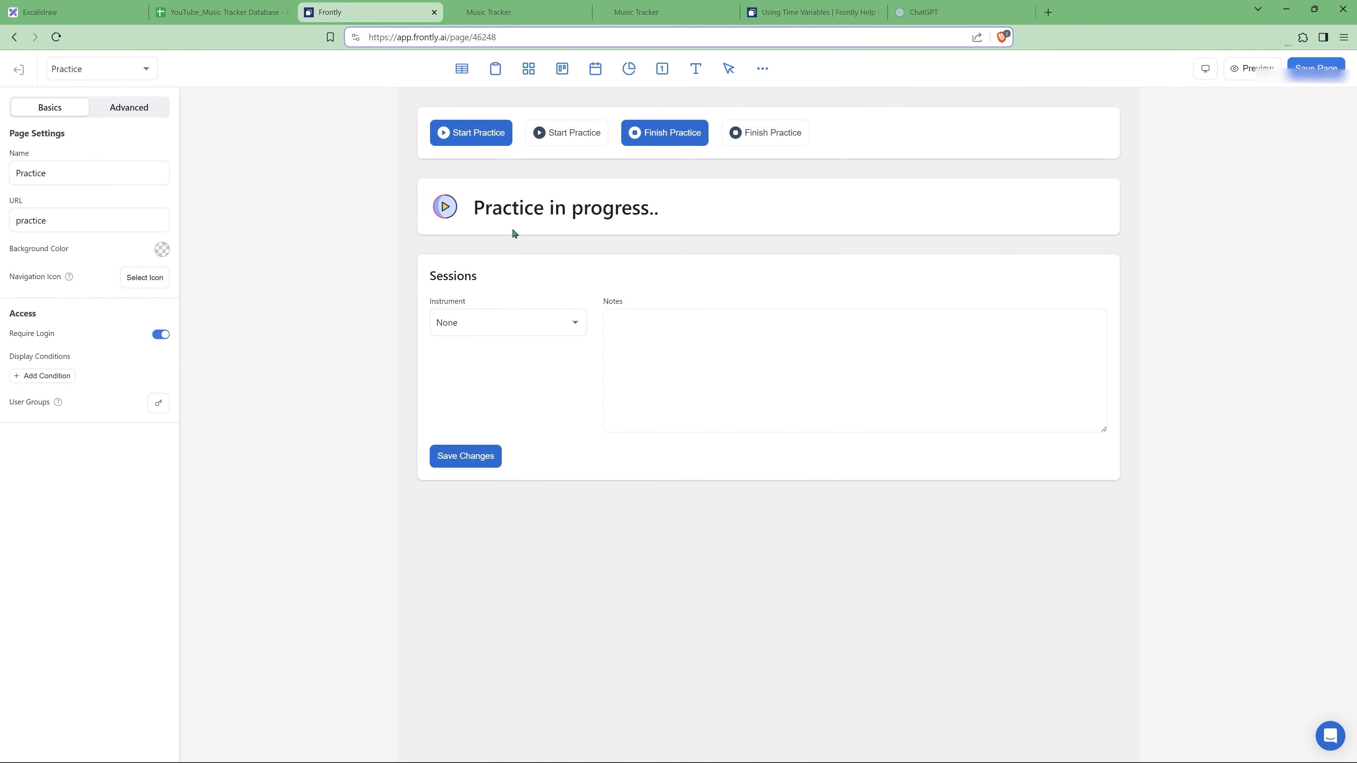
click(847, 138)
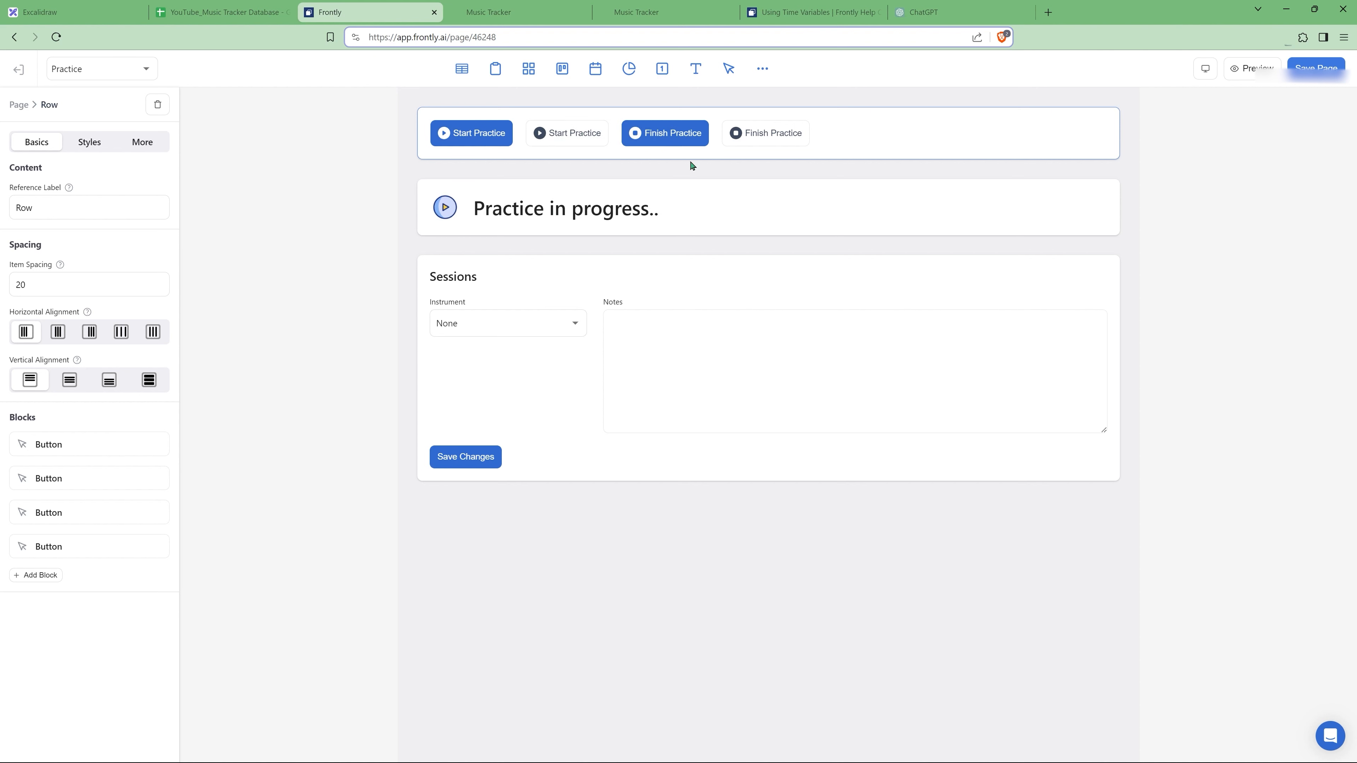
Copy the {{ localState.practicing }} value from the display condition of the "Practice in progress.." row.
click(602, 192)
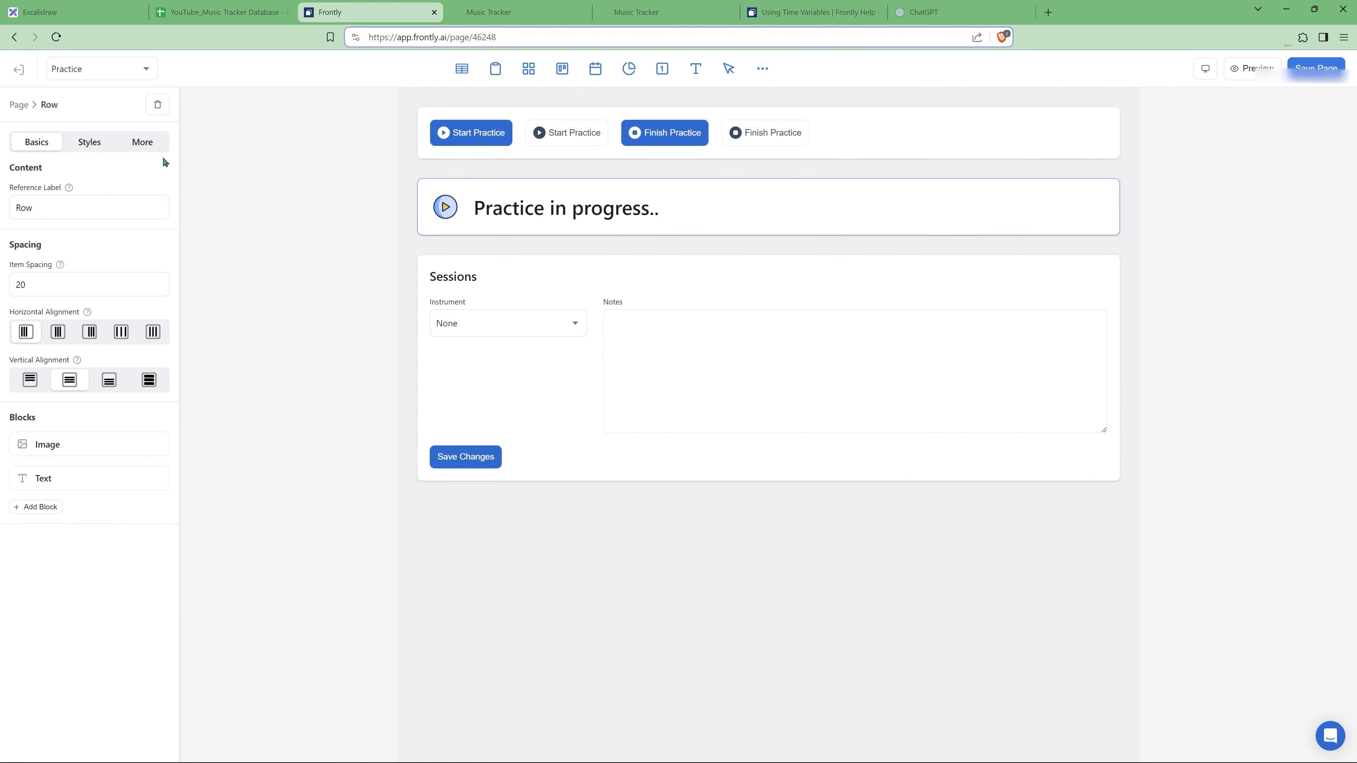
click(142, 144)
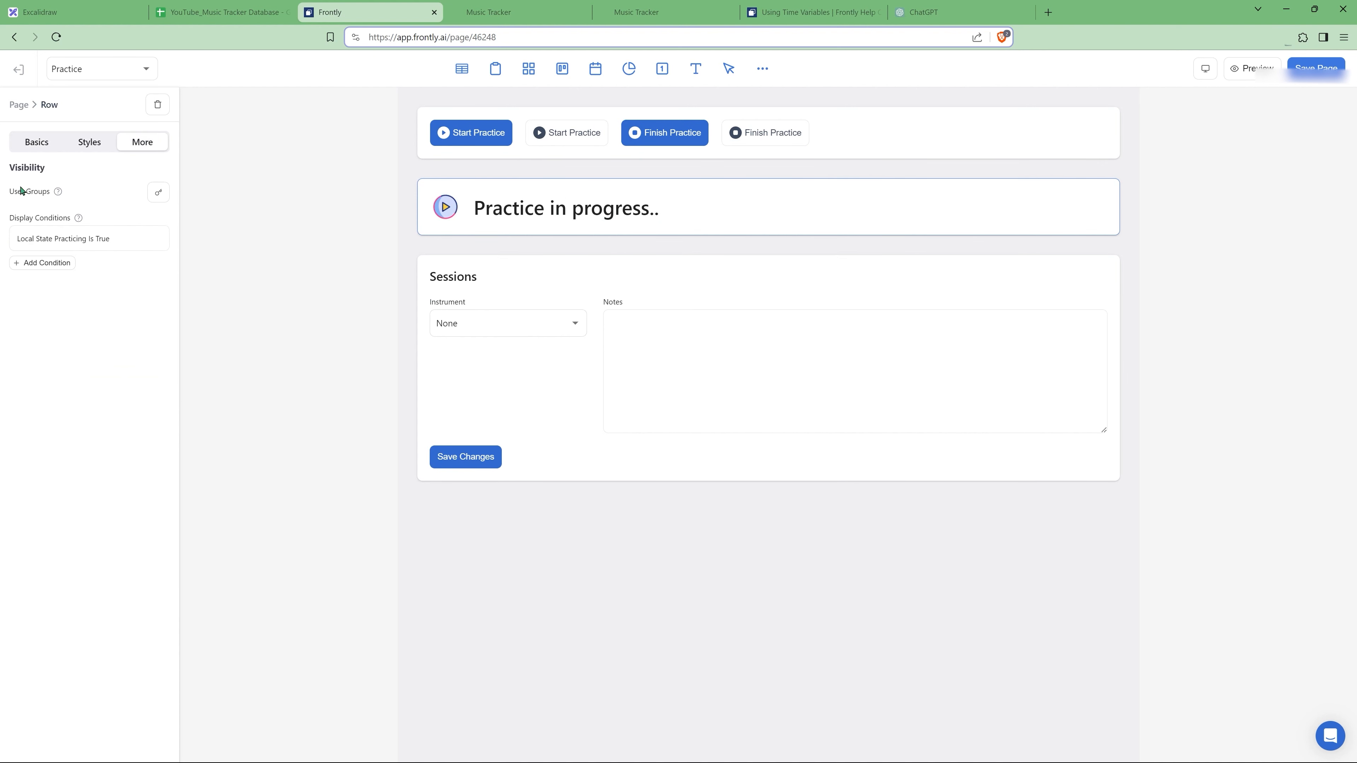
click(36, 241)
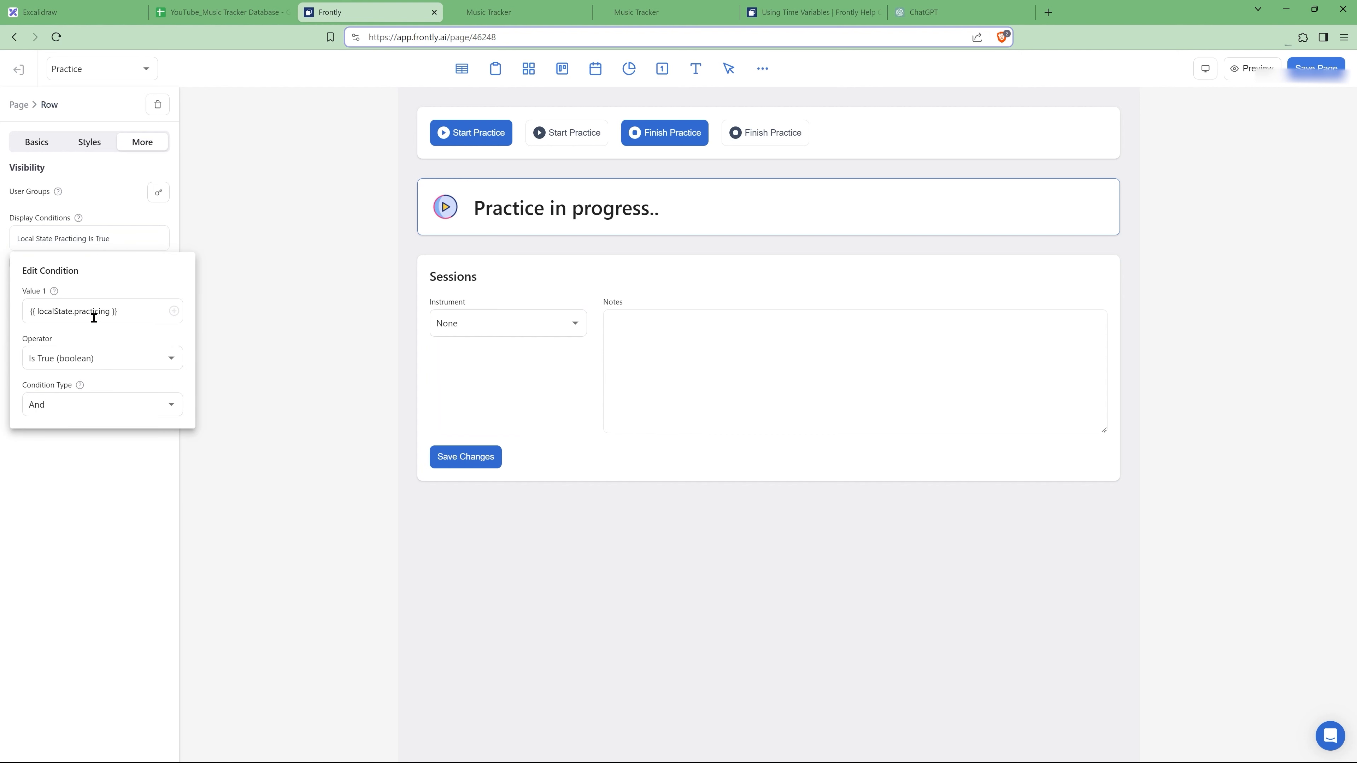
drag(127, 311, 8, 316)
key(ctrl+c)
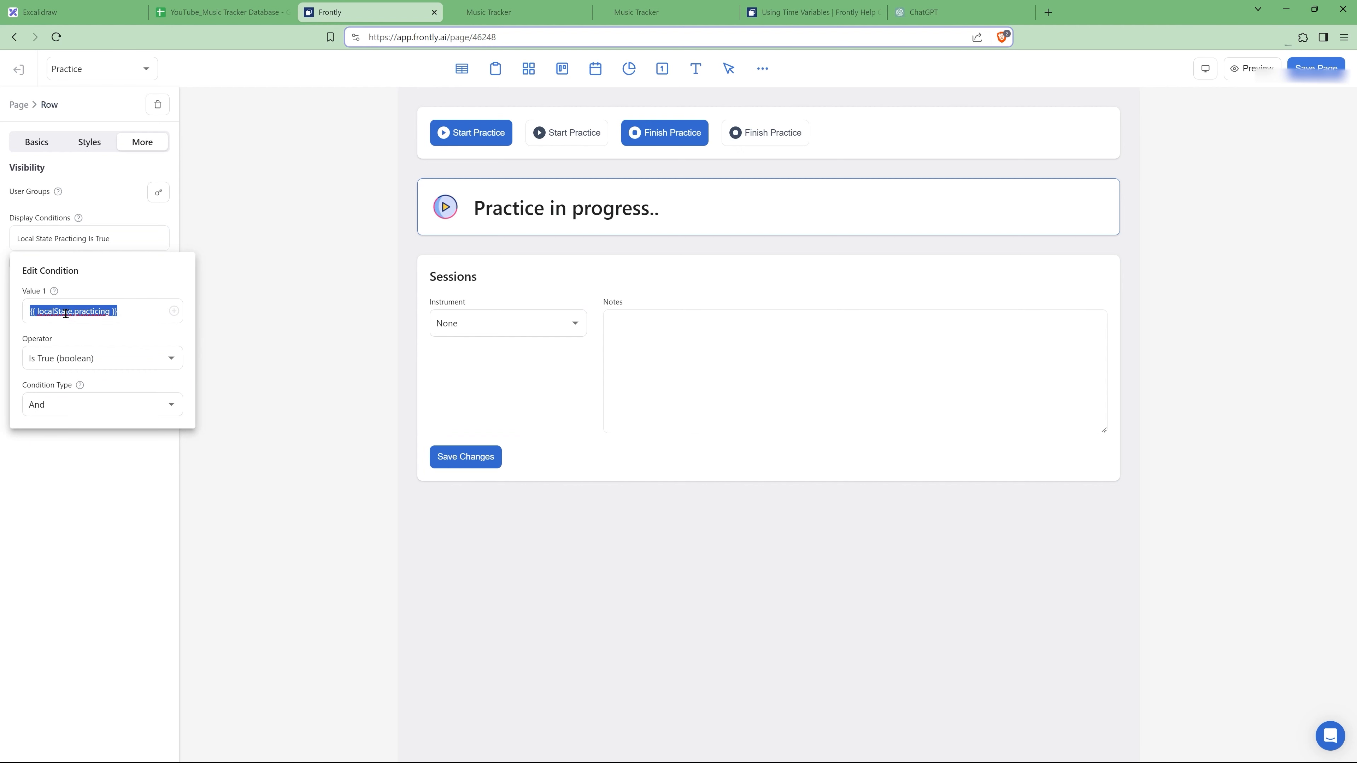
Add a display condition to the primary Start Practice button: {{ localState.practicing }} Is False (boolean).
click(435, 140)
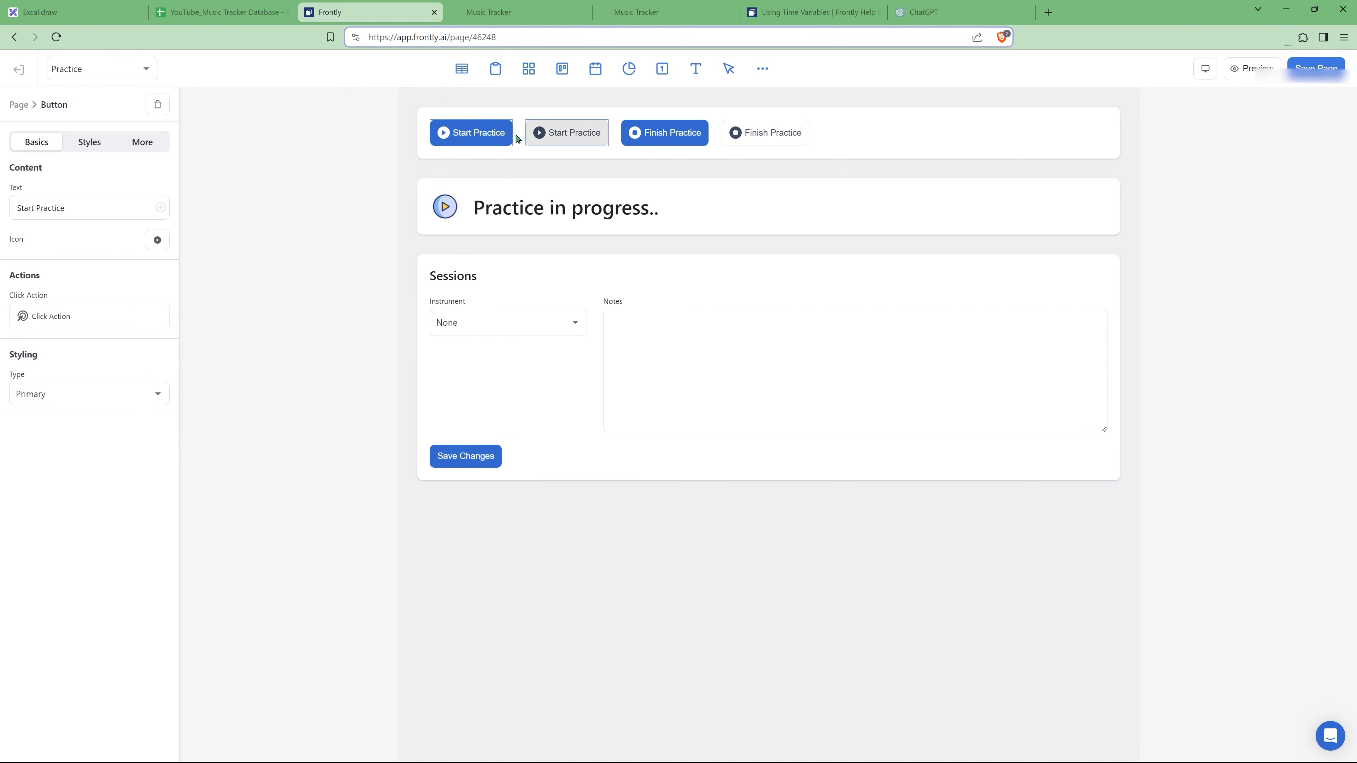
click(150, 139)
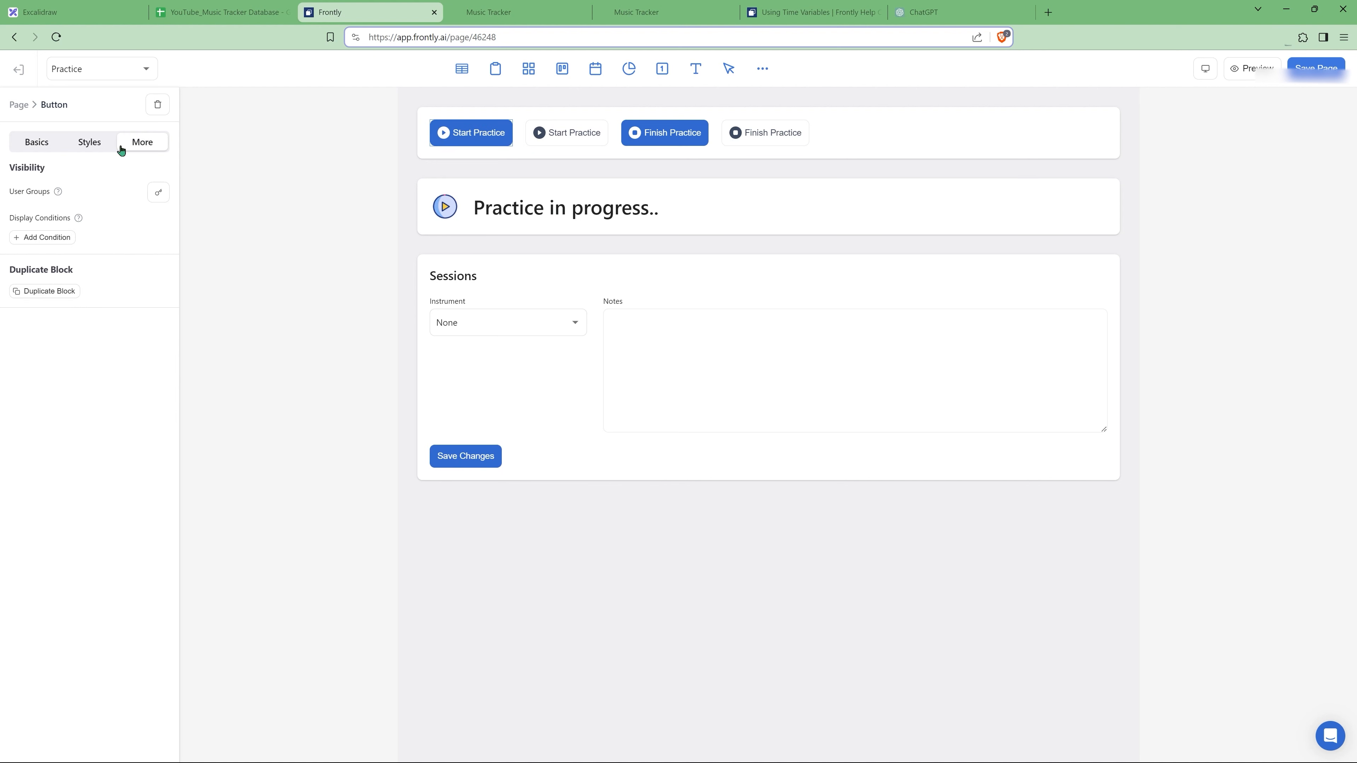
click(42, 238)
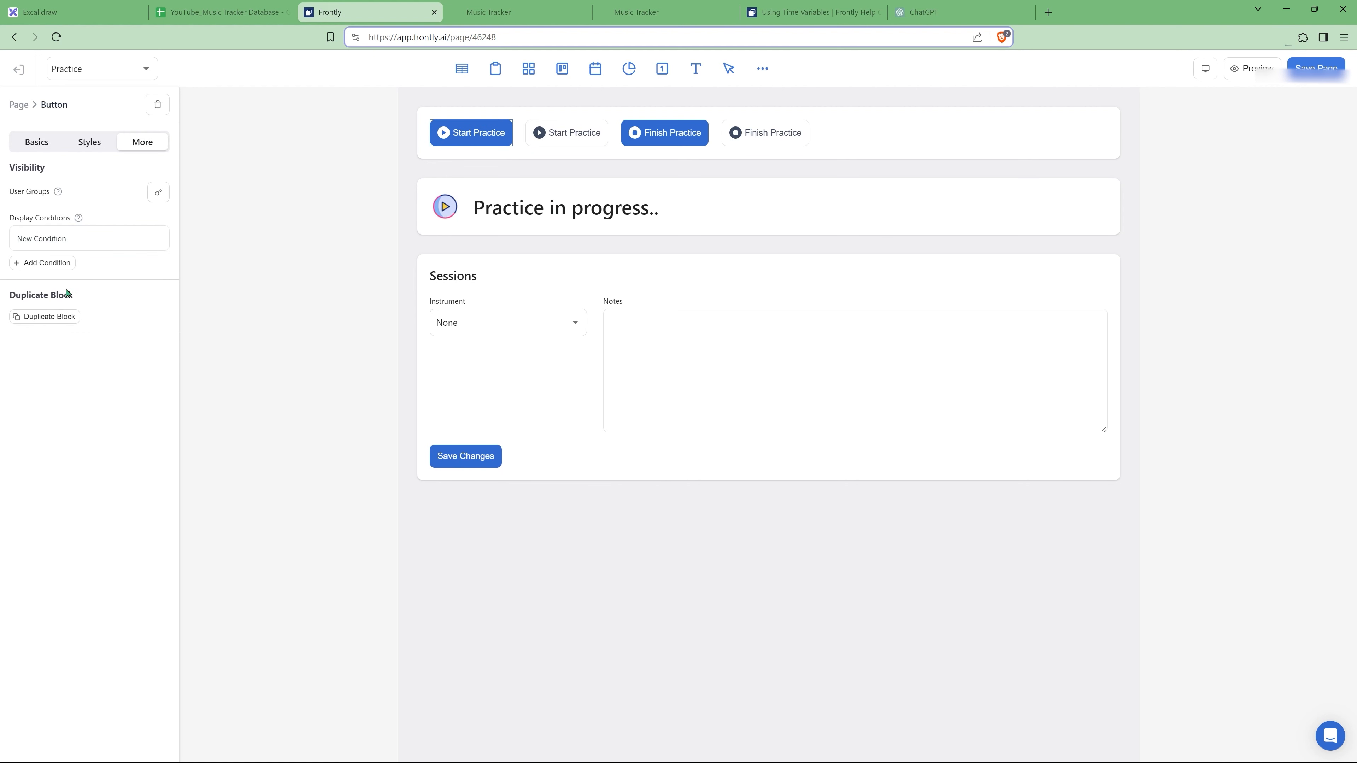
click(63, 242)
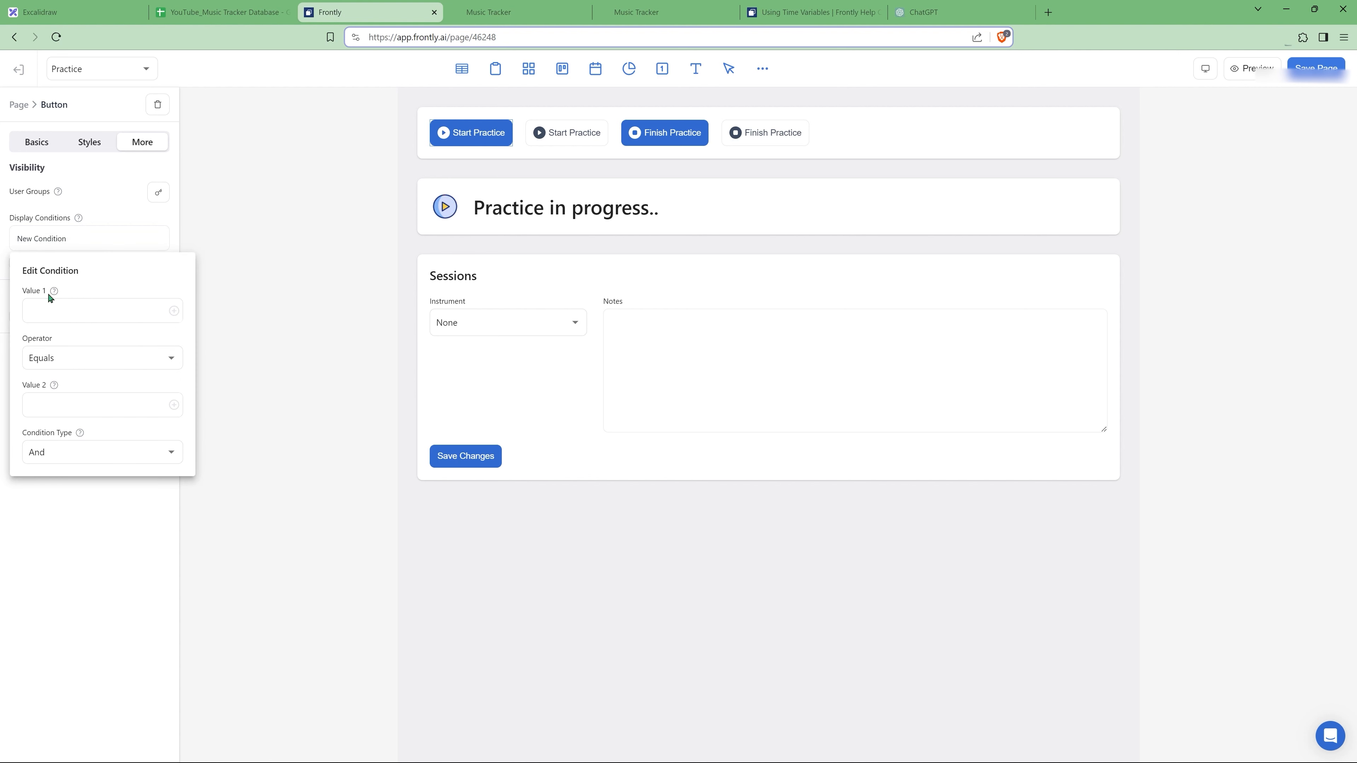
click(59, 313)
key(ctrl+v)
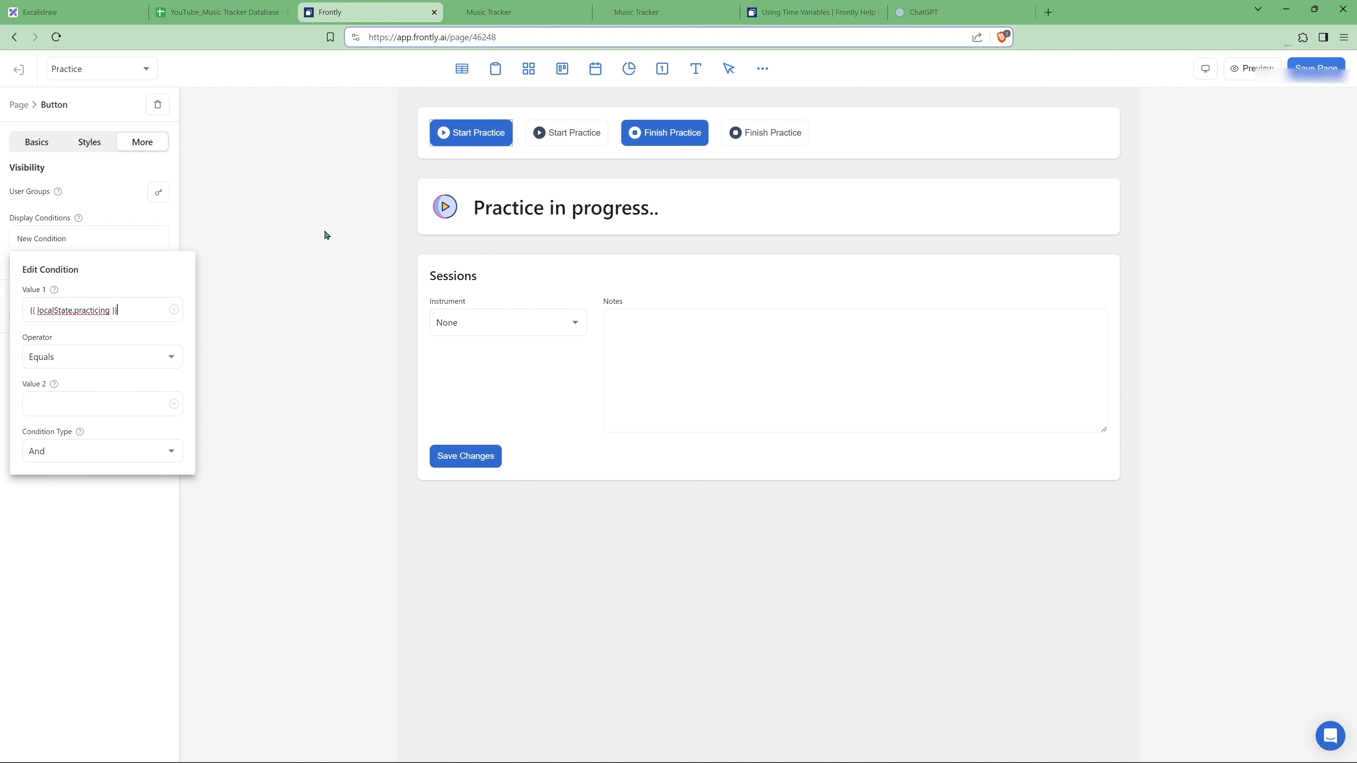
click(84, 357)
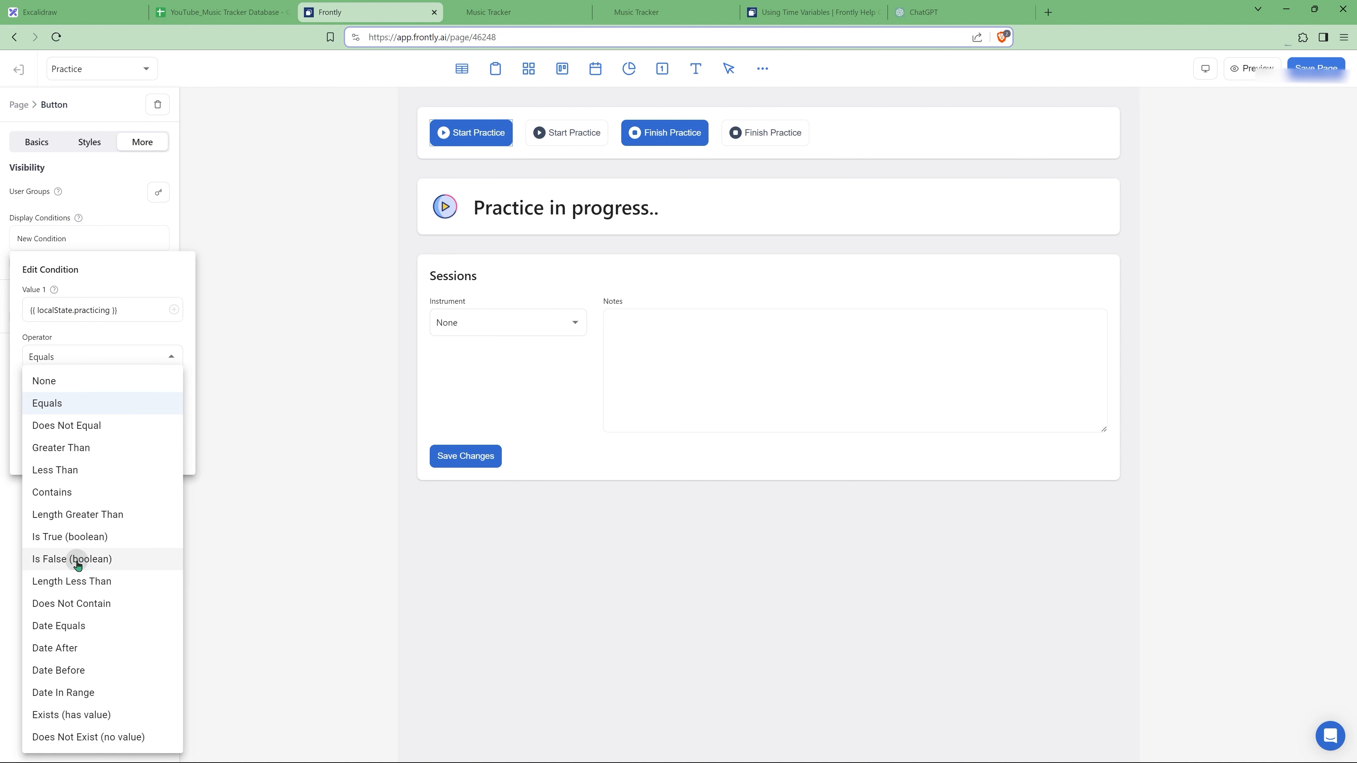
click(77, 560)
Add a display condition to the secondary Start Practice button: {{ localState.practicing }} Is True (boolean).
click(559, 134)
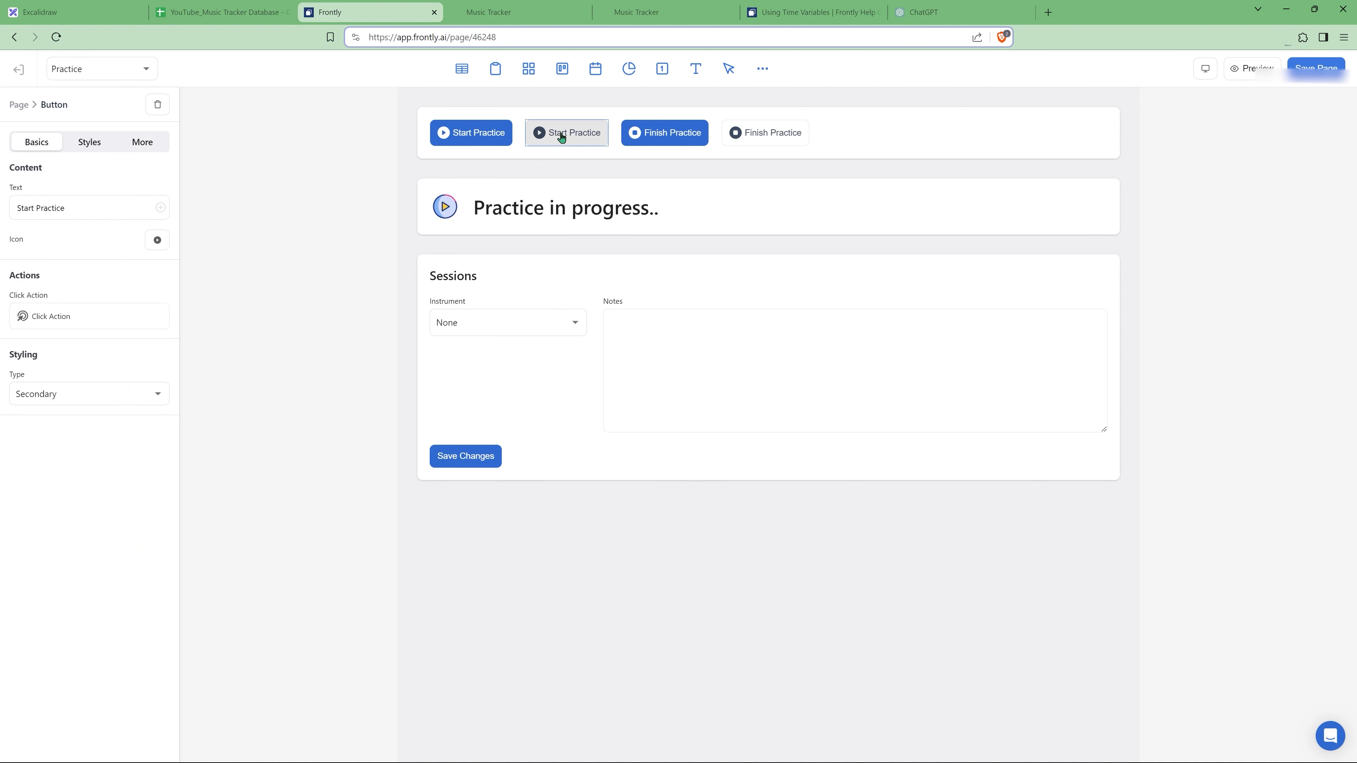
click(143, 142)
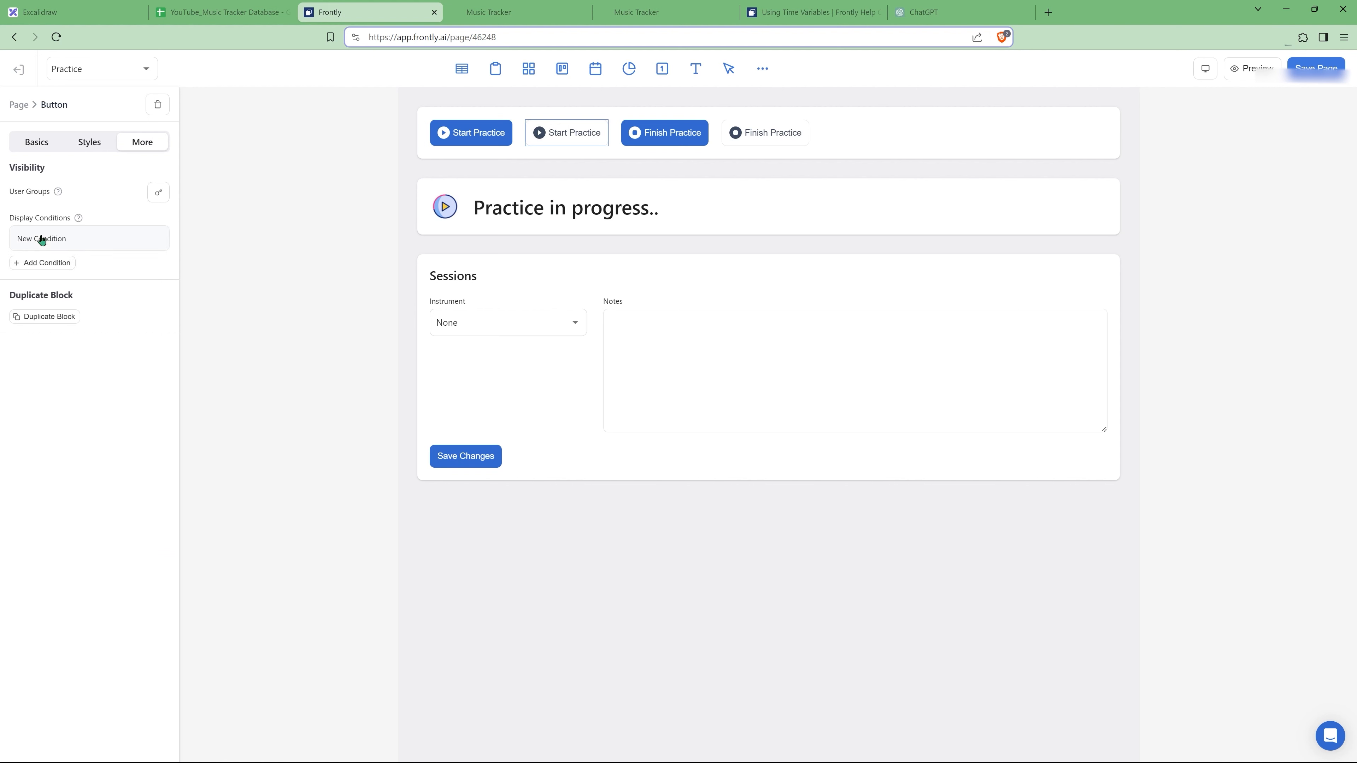
click(60, 263)
key(ctrl+v)
click(60, 358)
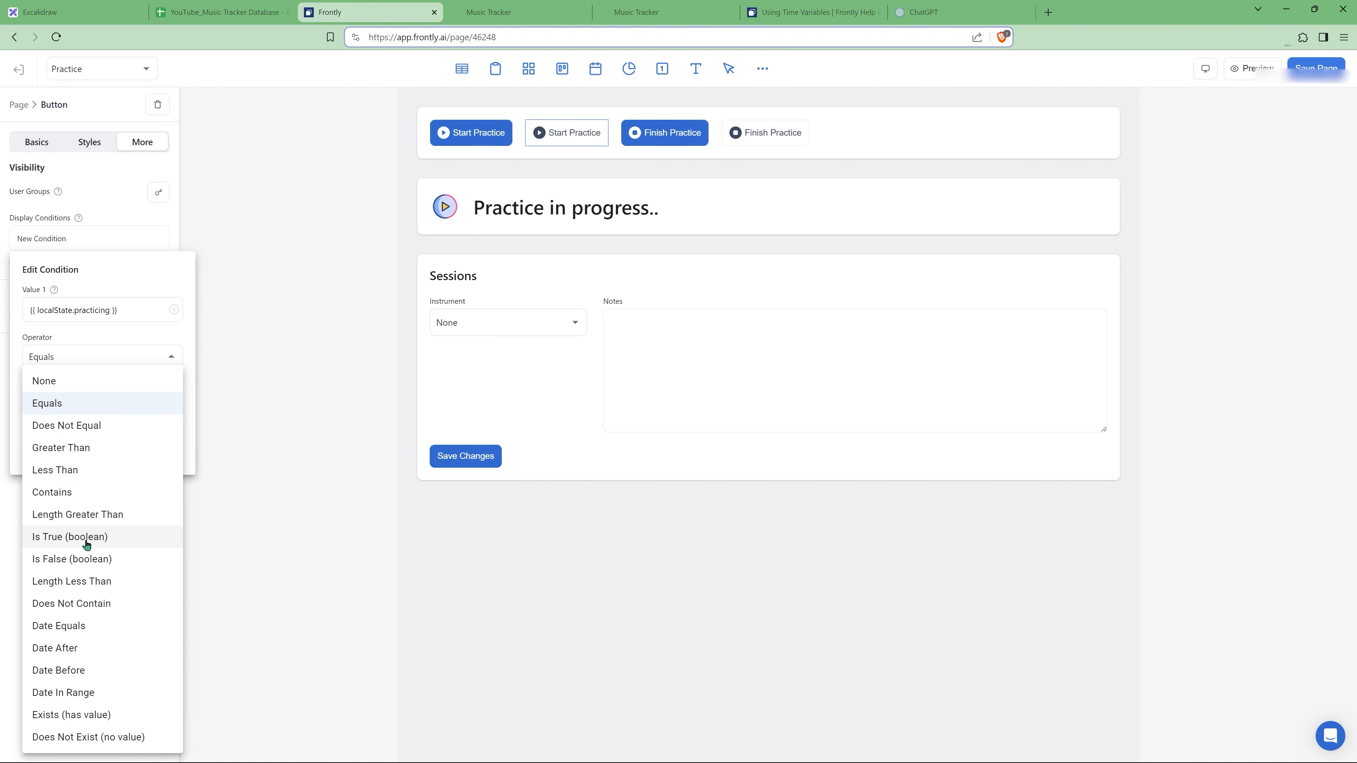
click(87, 537)
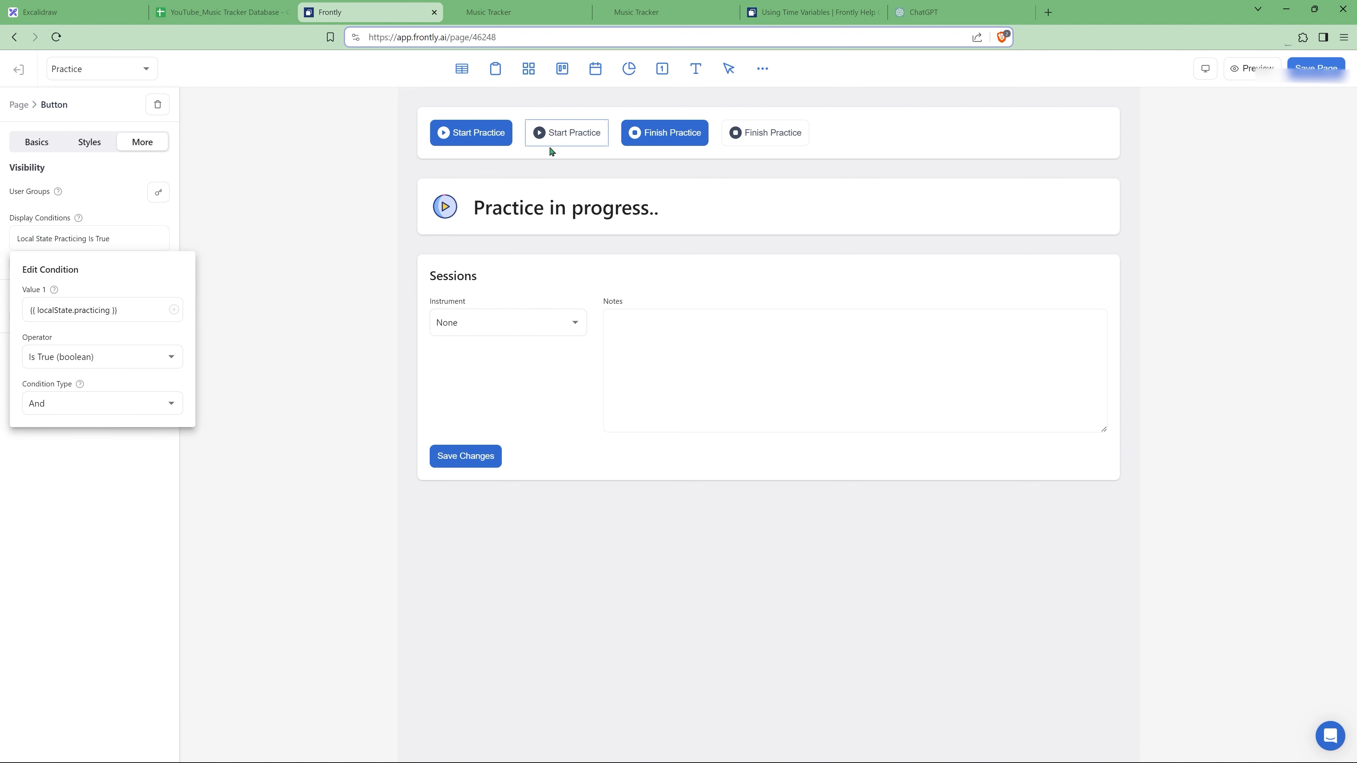
Add a new display condition to the primary Finish Practice button.
click(684, 144)
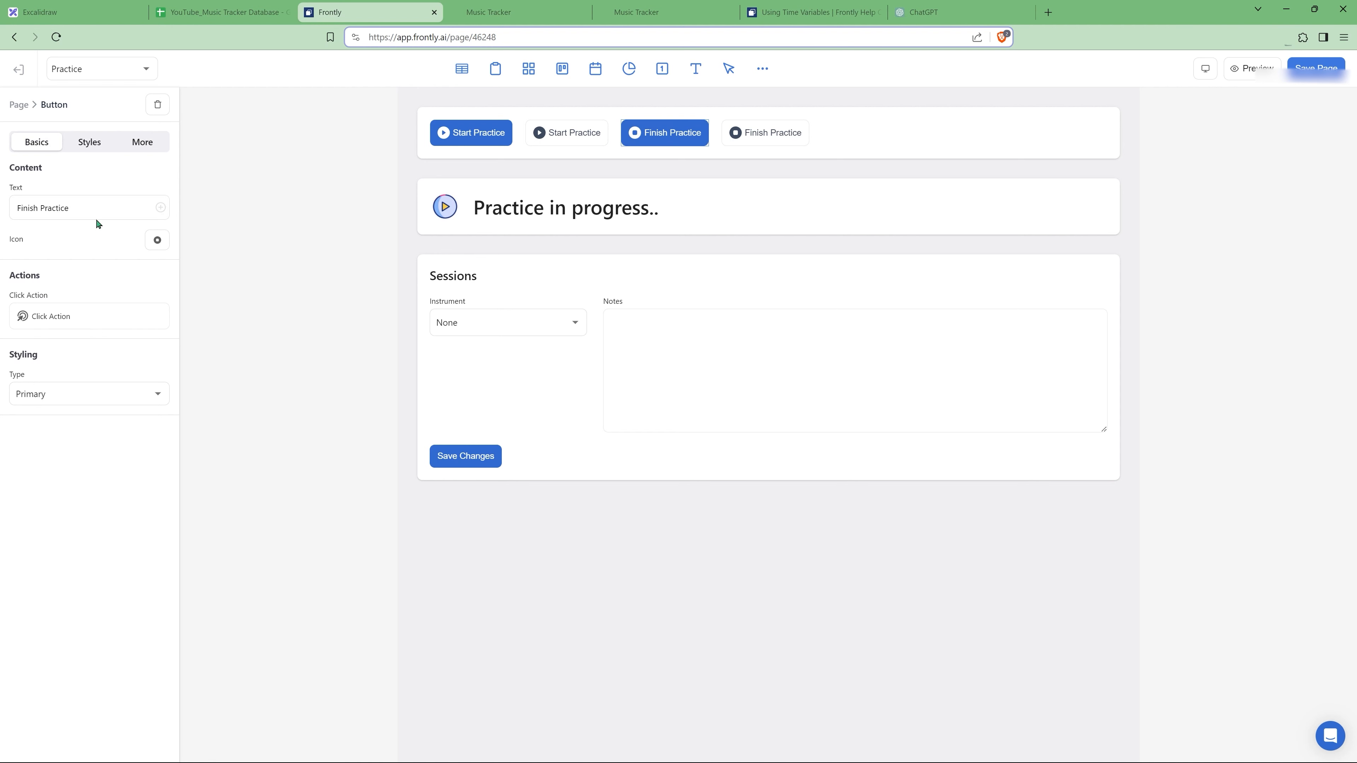
click(143, 142)
click(43, 238)
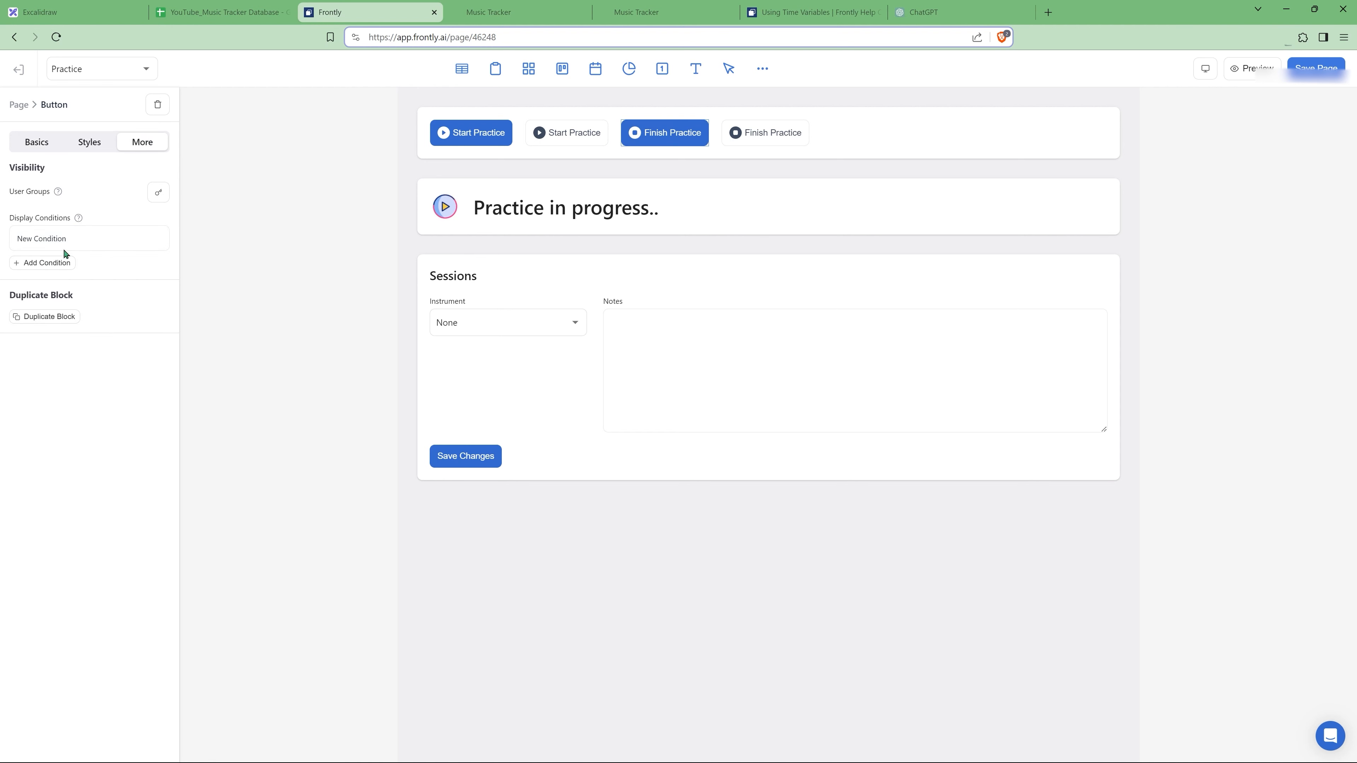